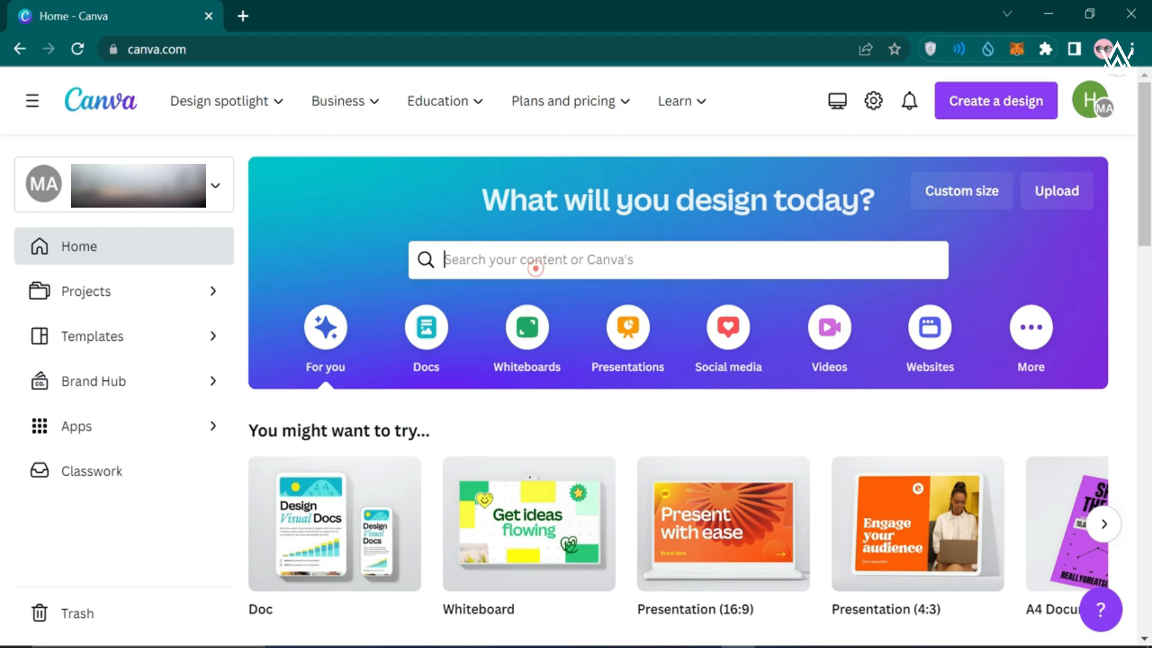
Search 'shorts' and browse the YouTube Shorts 1080×1920 px templates gallery
{"action": "type", "text": "shorts"}
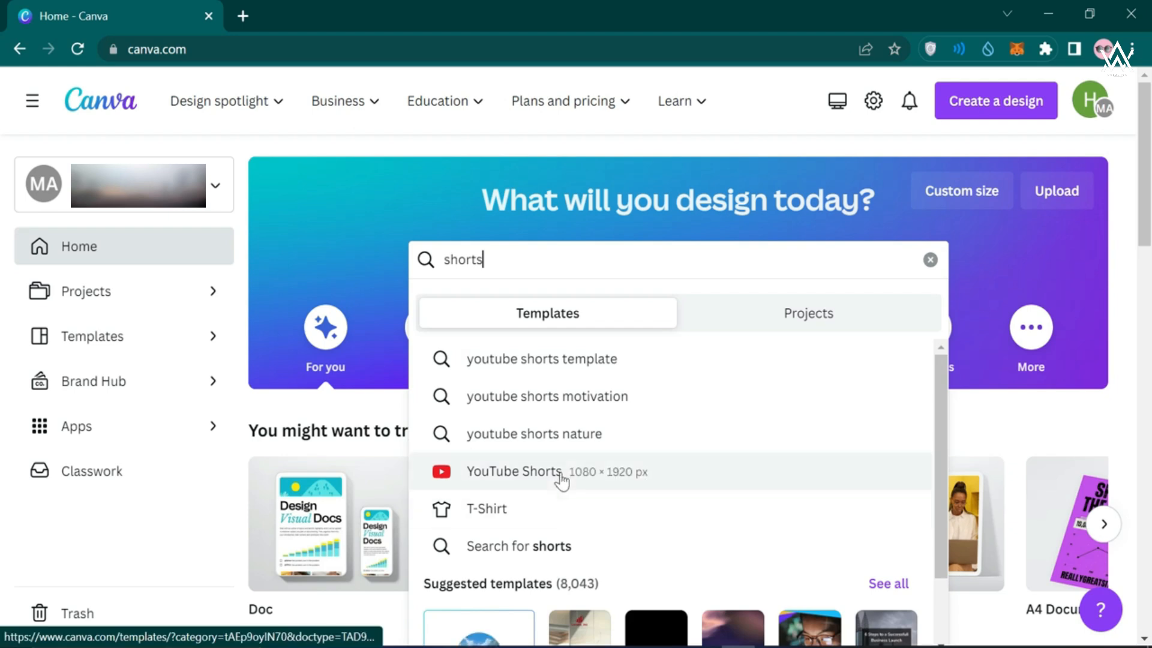
{"action": "left_click", "coordinate": [560, 470]}
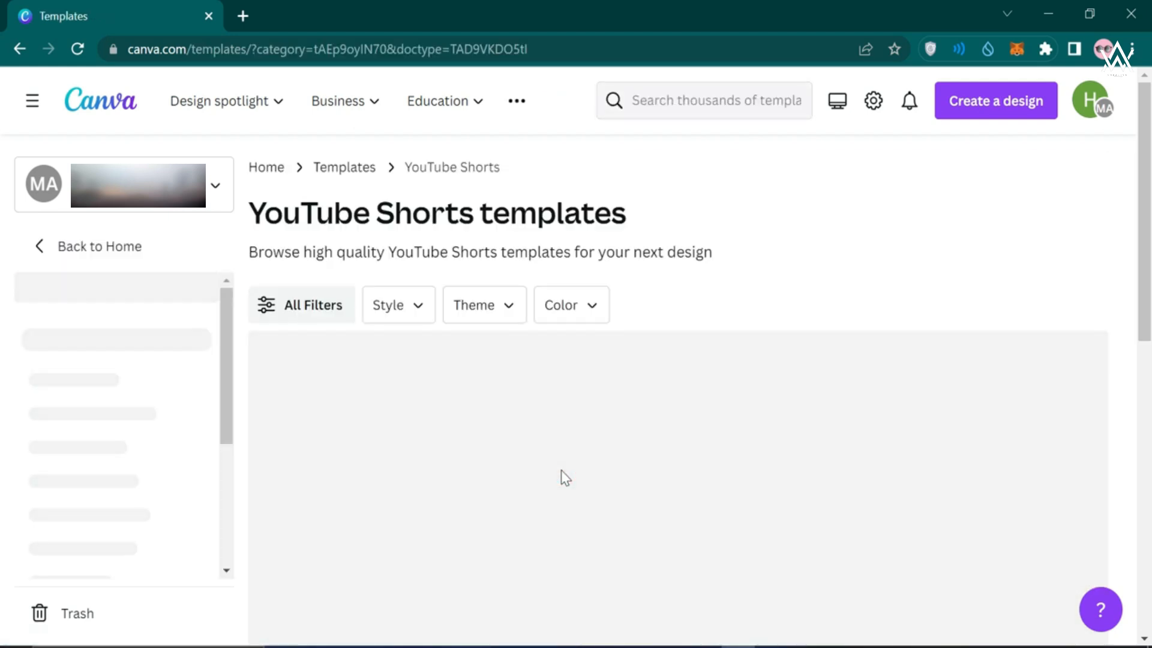
{"action": "scroll", "coordinate": [492, 493], "scroll_direction": "down", "scroll_amount": 2}
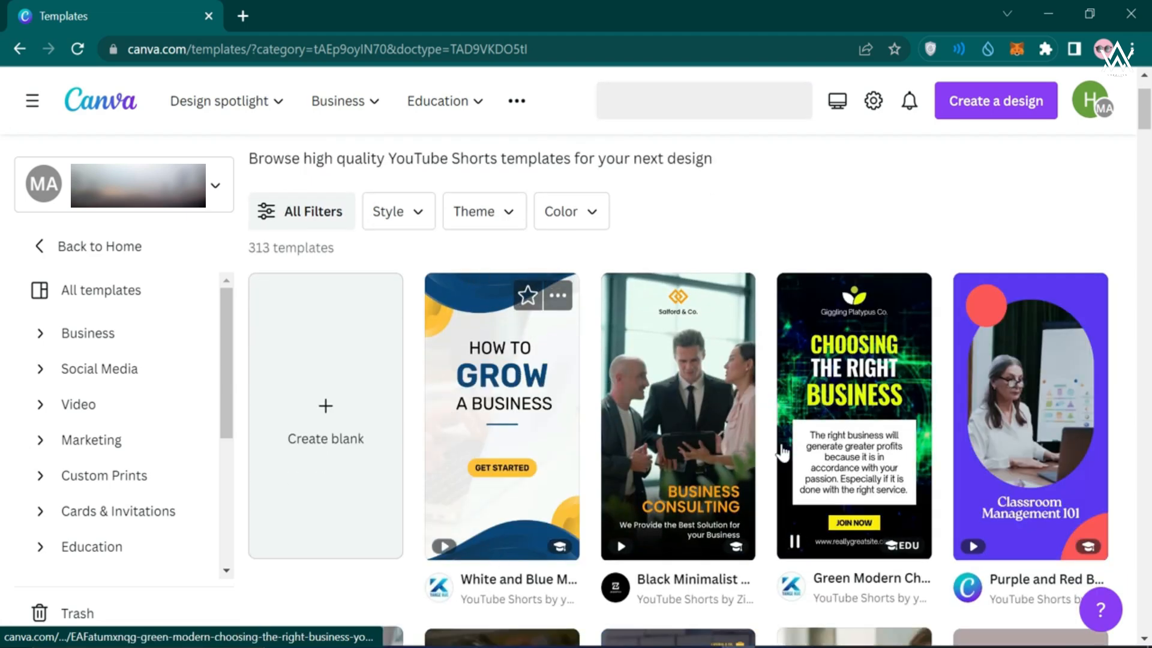
{"action": "scroll", "coordinate": [783, 453], "scroll_direction": "down", "scroll_amount": 8}
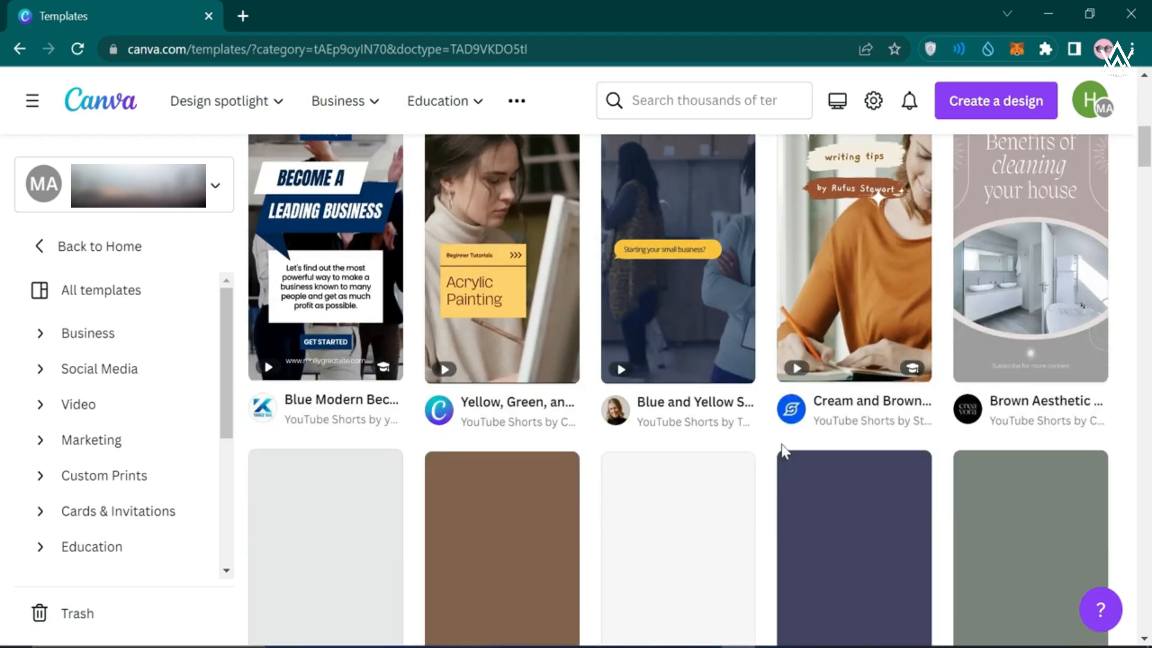
{"action": "scroll", "coordinate": [780, 452], "scroll_direction": "up", "scroll_amount": 10}
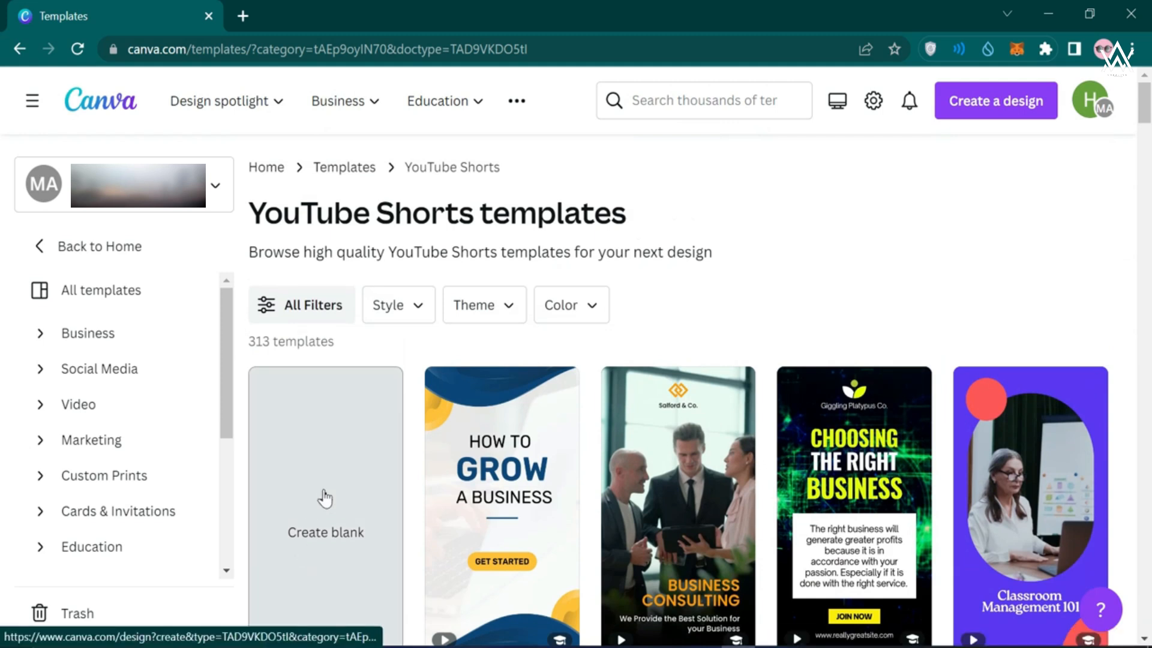
Create a blank Shorts design named 'shorts' and add a second 5.0s page
{"action": "left_click", "coordinate": [324, 498]}
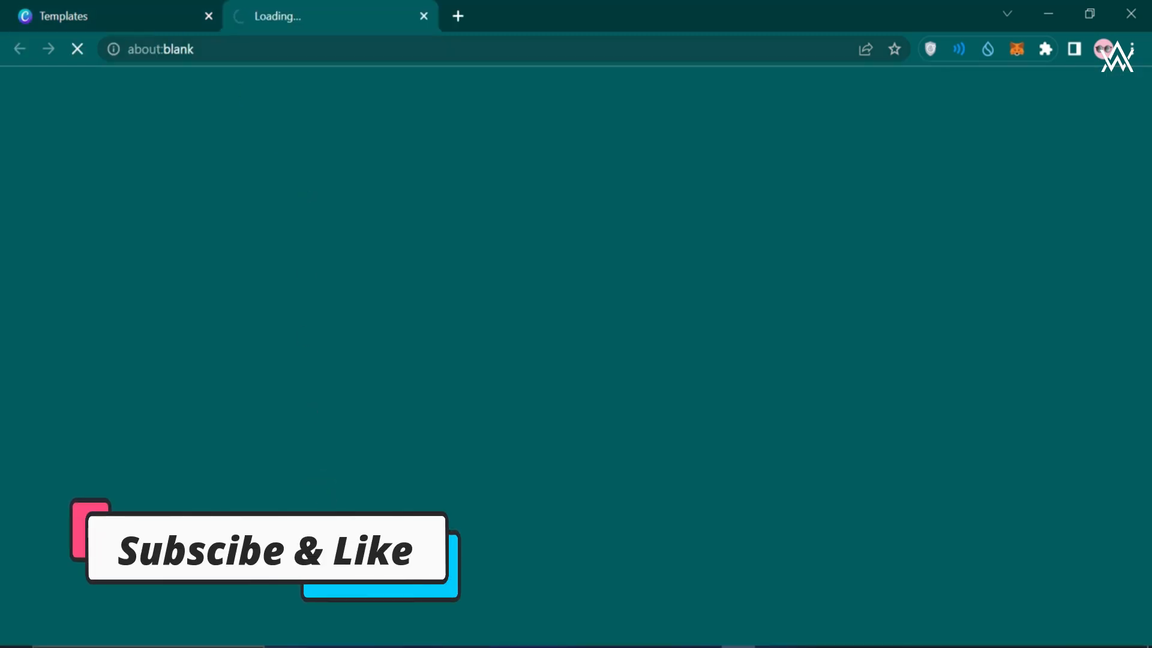
{"action": "left_click", "coordinate": [211, 21]}
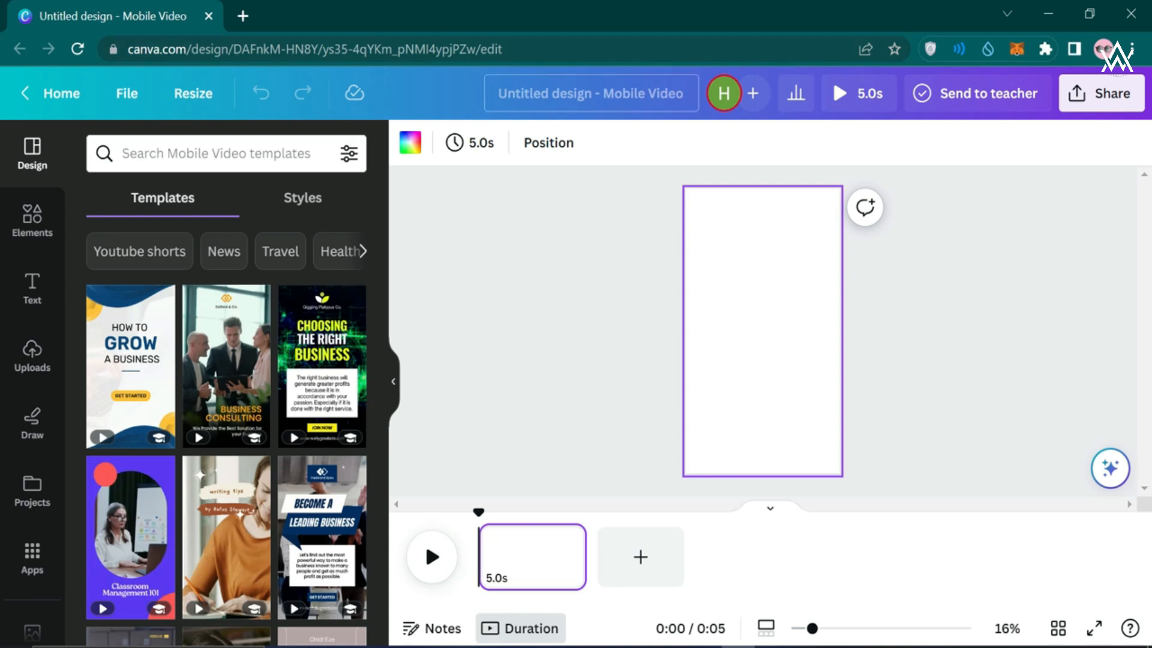
{"action": "left_click", "coordinate": [552, 110]}
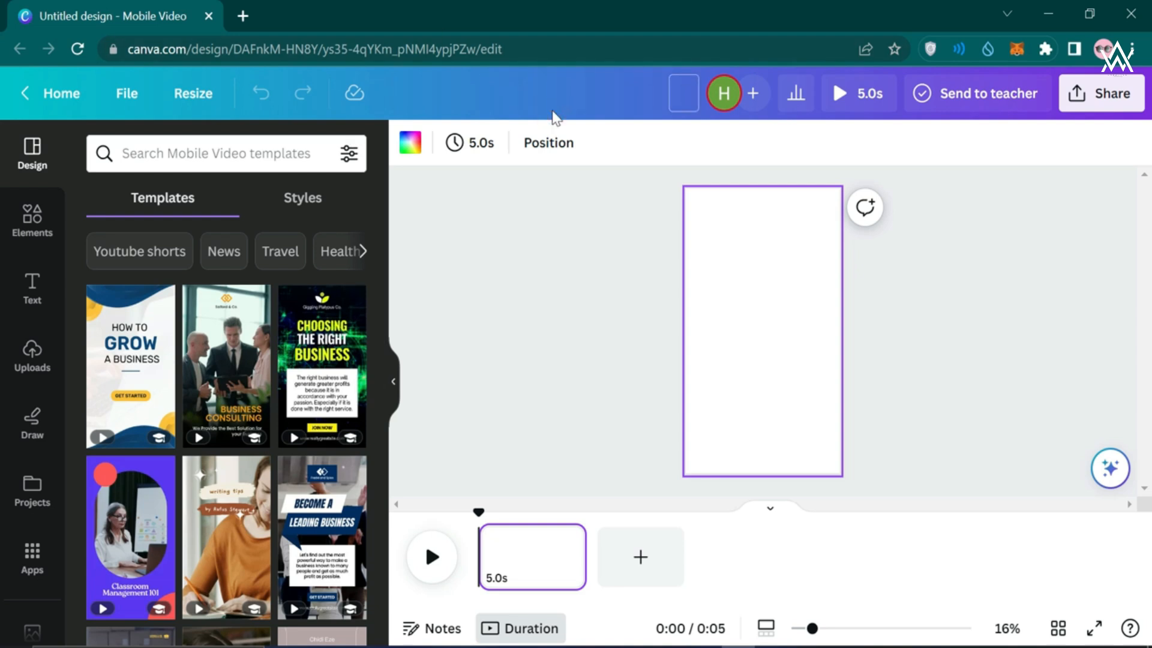
{"action": "type", "text": "shorts"}
{"action": "left_click", "coordinate": [571, 271]}
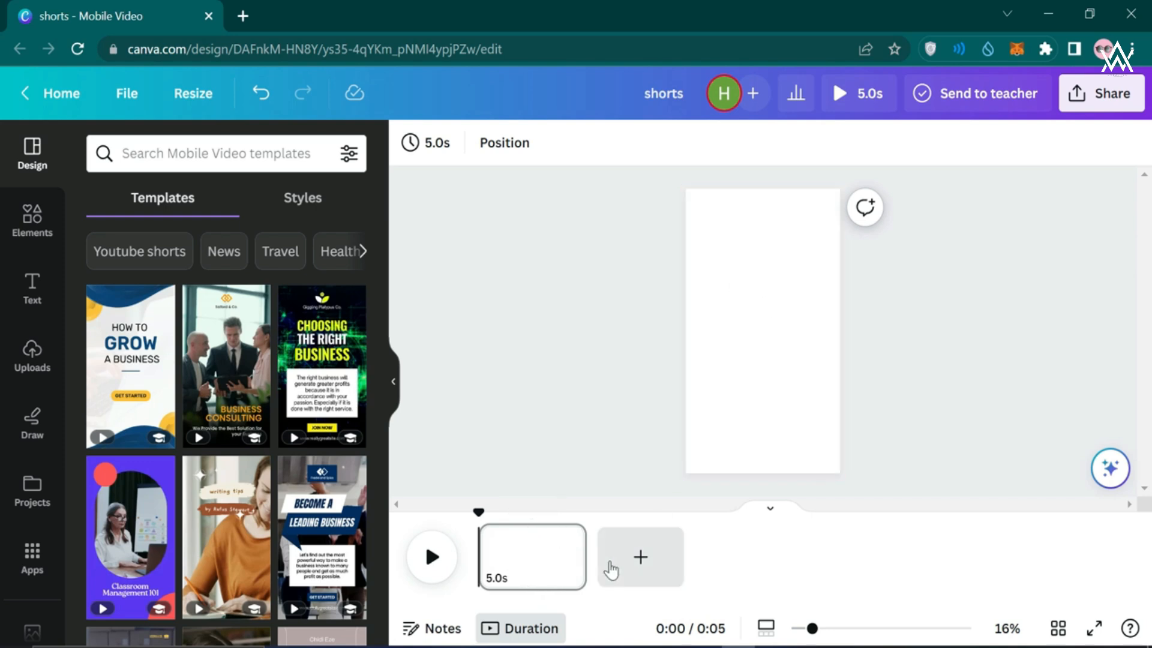
{"action": "left_click", "coordinate": [617, 566]}
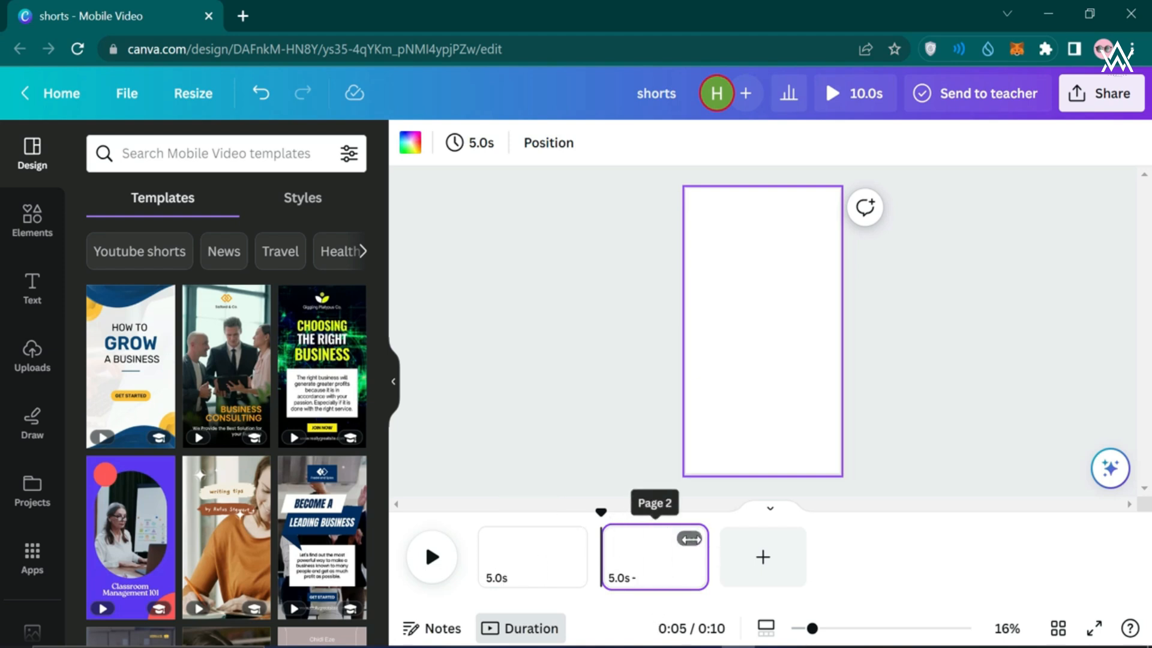
{"action": "left_click_drag", "start_coordinate": [602, 509], "coordinate": [508, 534]}
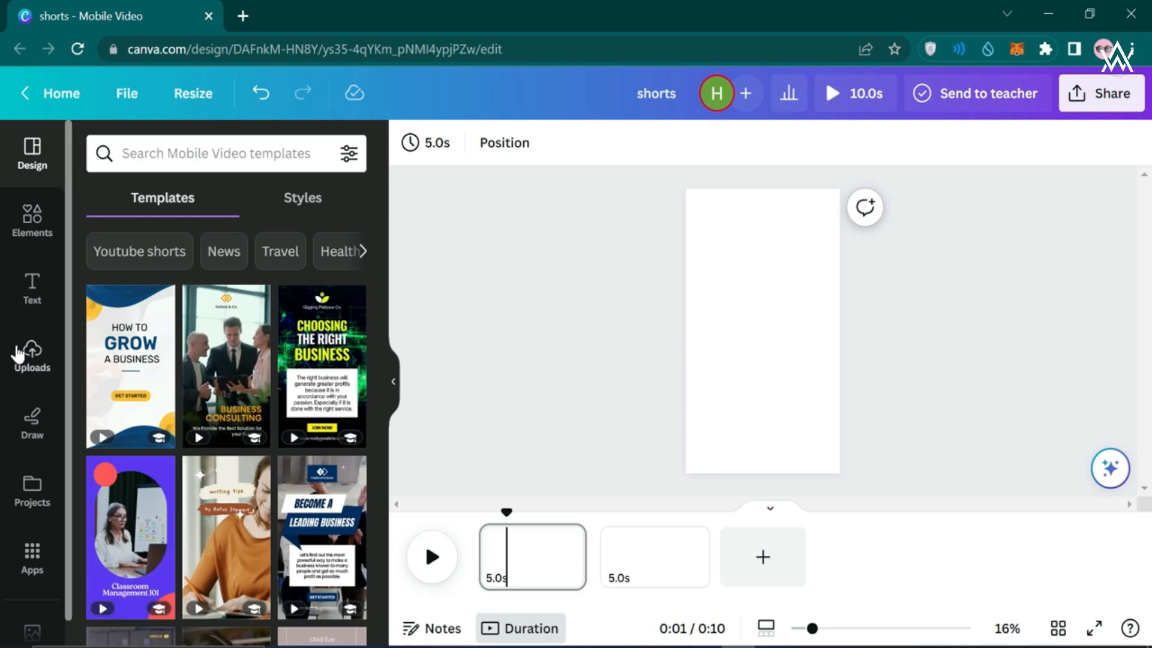
Upload all five warrior JPGs from the Desktop 'Contries as warriors' folder
{"action": "left_click", "coordinate": [30, 354]}
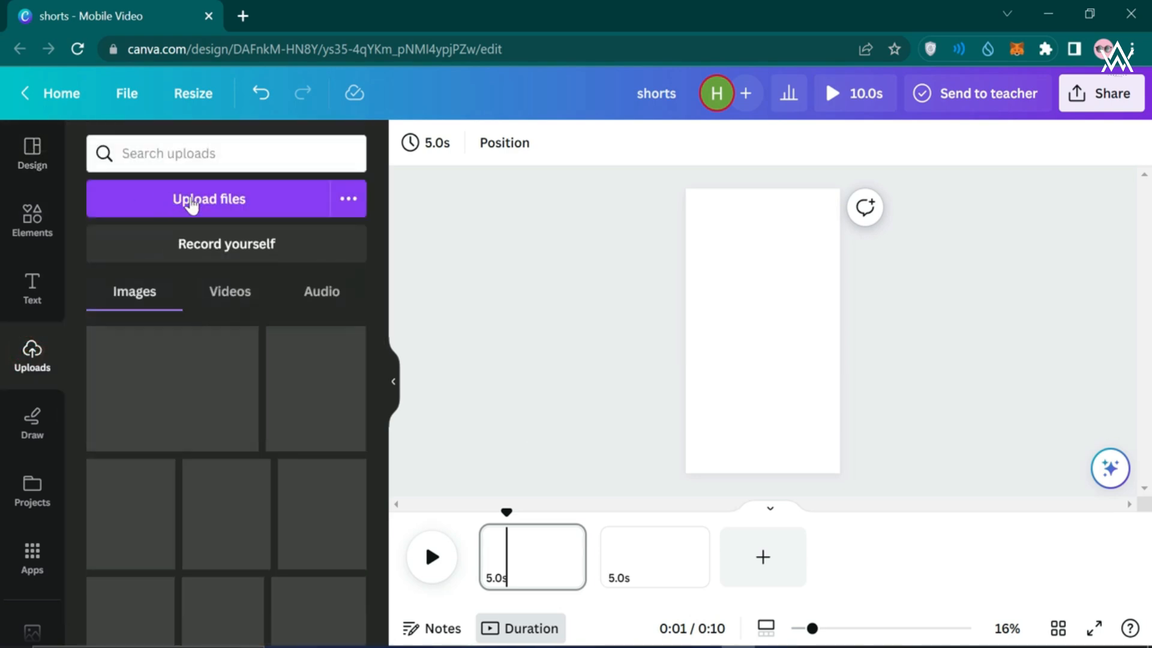
{"action": "left_click", "coordinate": [190, 193]}
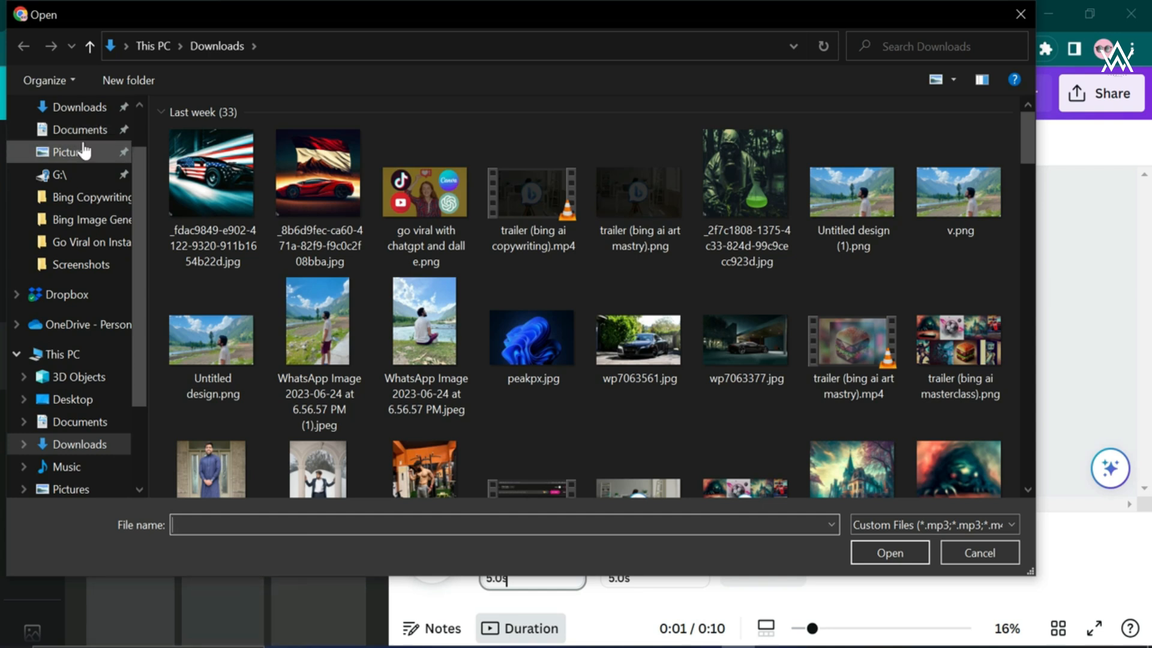
{"action": "scroll", "coordinate": [90, 162], "scroll_direction": "up", "scroll_amount": 1}
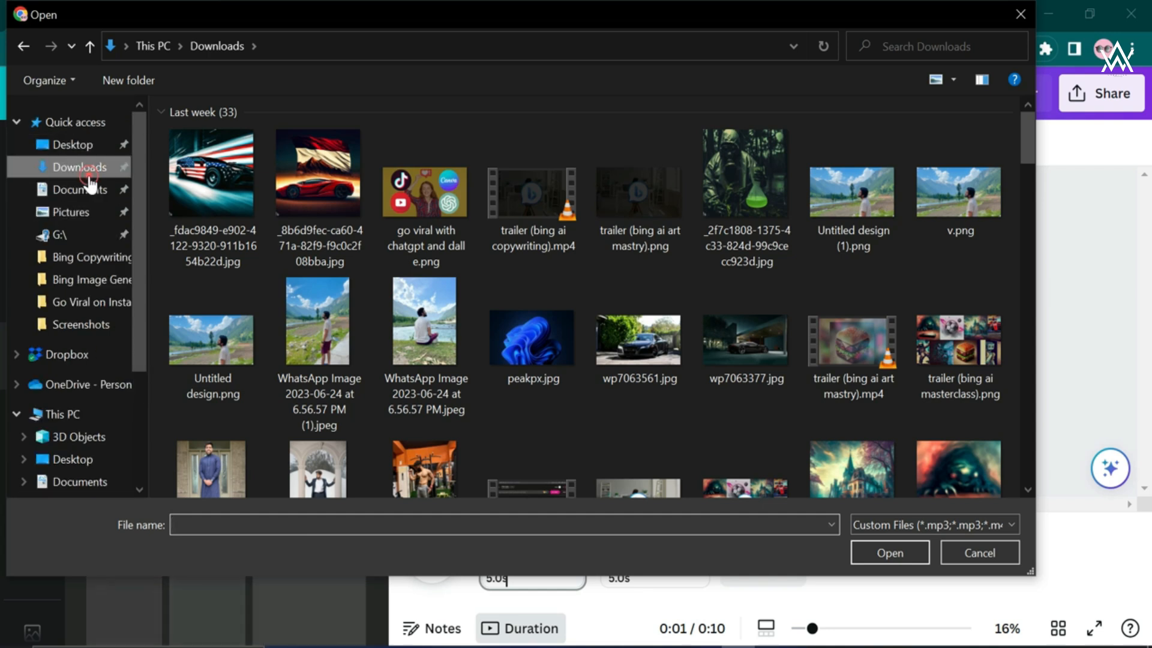
{"action": "left_click", "coordinate": [97, 148]}
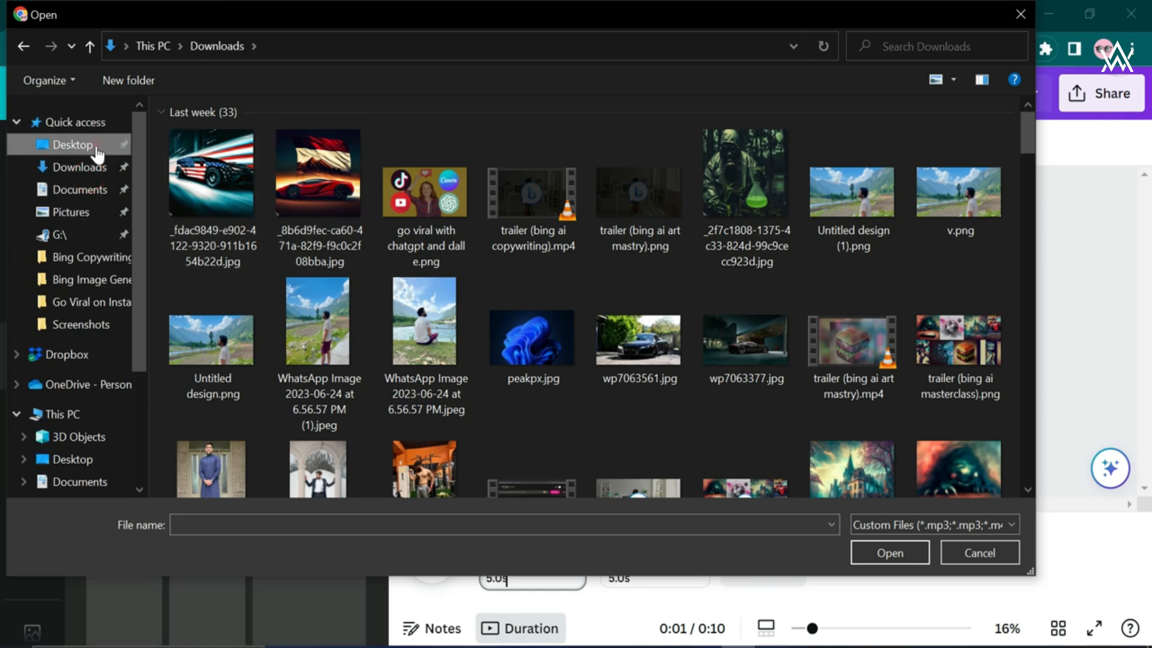
{"action": "double_click", "coordinate": [214, 186]}
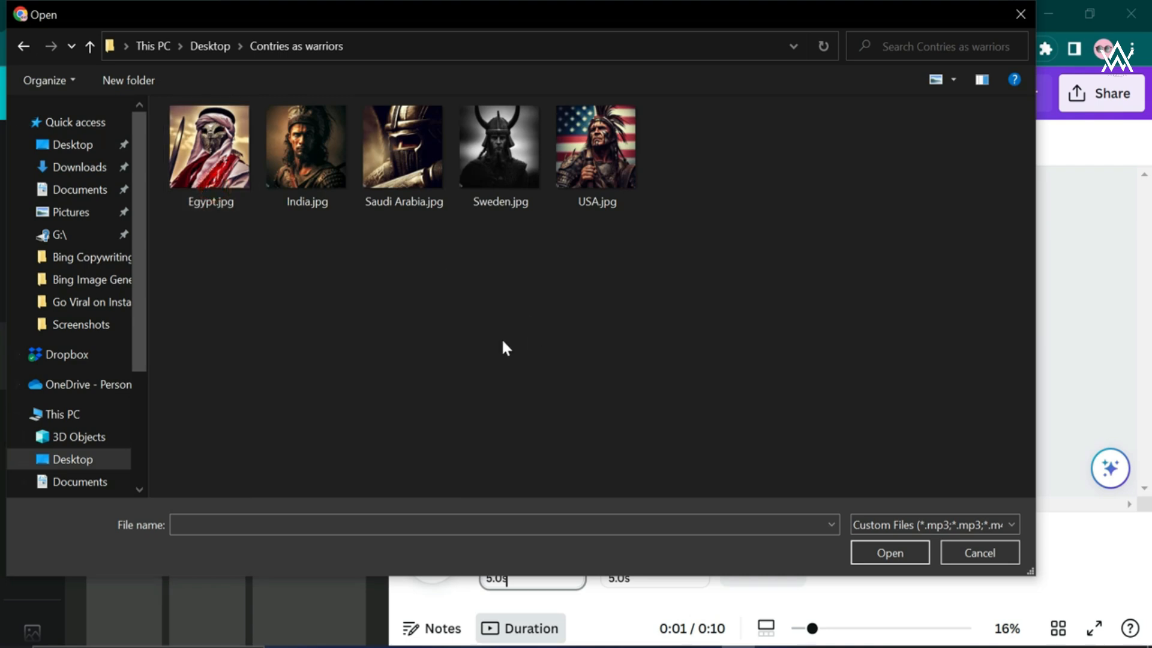
{"action": "left_click_drag", "start_coordinate": [708, 231], "coordinate": [265, 128]}
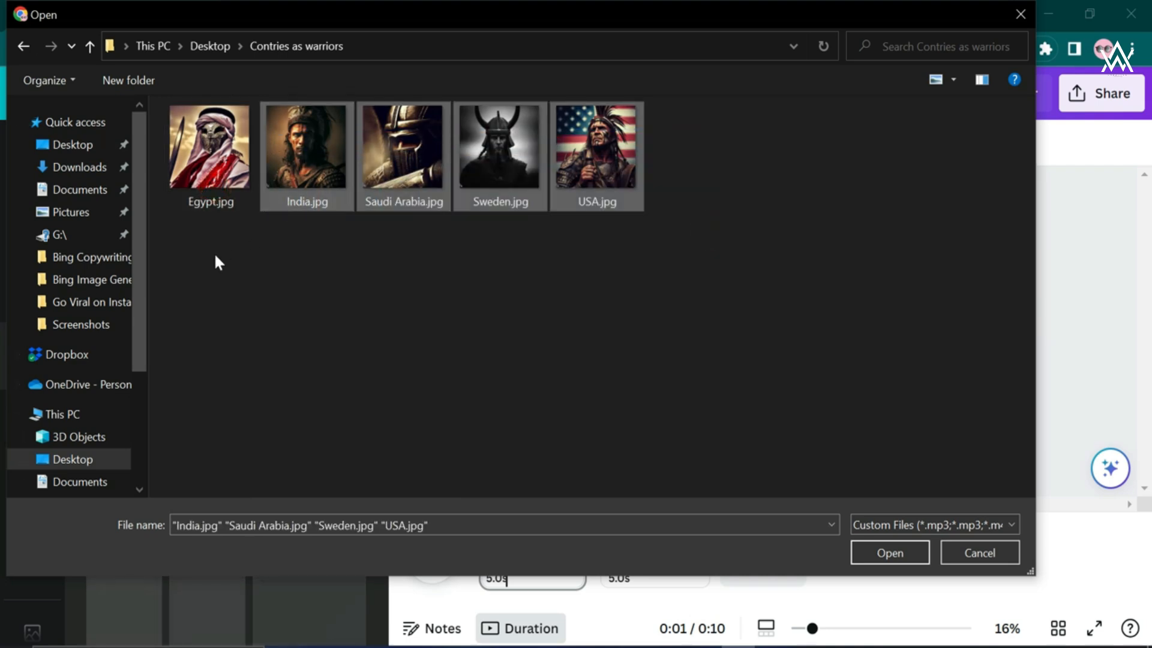
{"action": "left_click_drag", "start_coordinate": [214, 252], "coordinate": [611, 156]}
{"action": "left_click", "coordinate": [900, 557]}
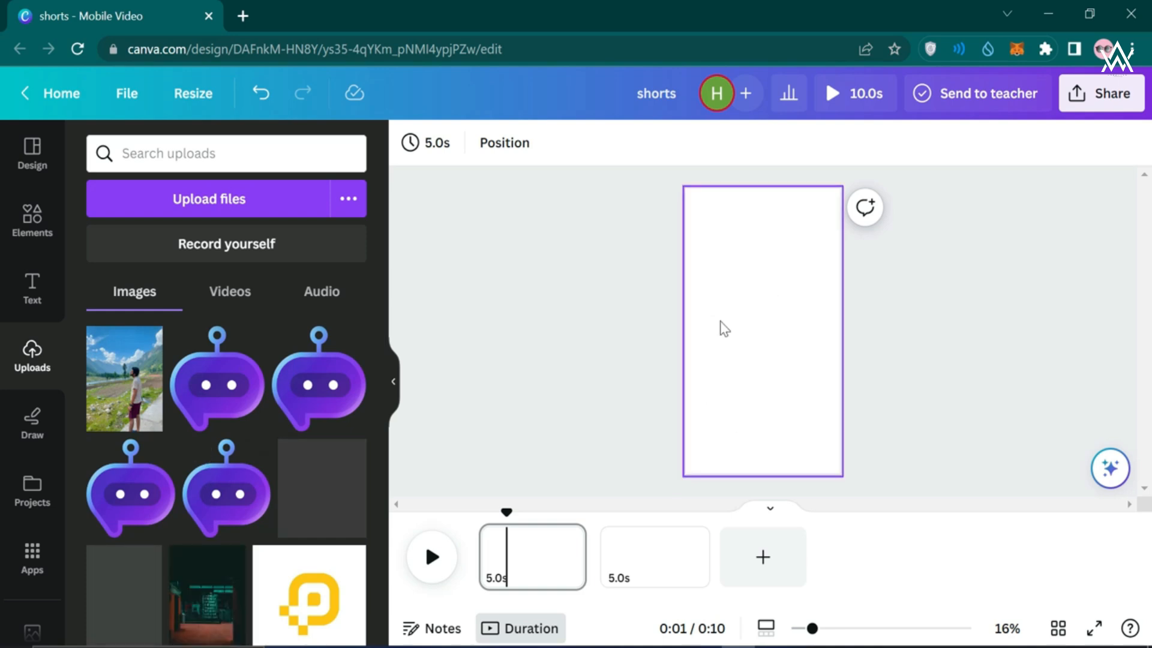
Shorten page 1 to 2.0 seconds and delete page 2
{"action": "left_click", "coordinate": [603, 358]}
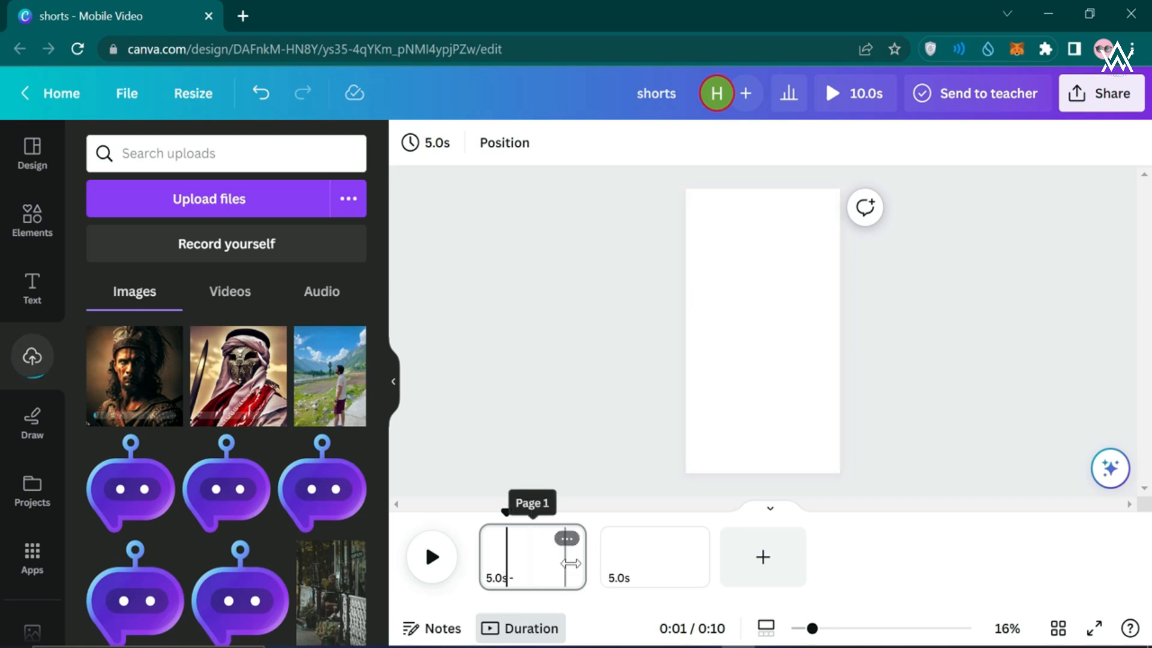
{"action": "left_click_drag", "start_coordinate": [570, 563], "coordinate": [515, 560]}
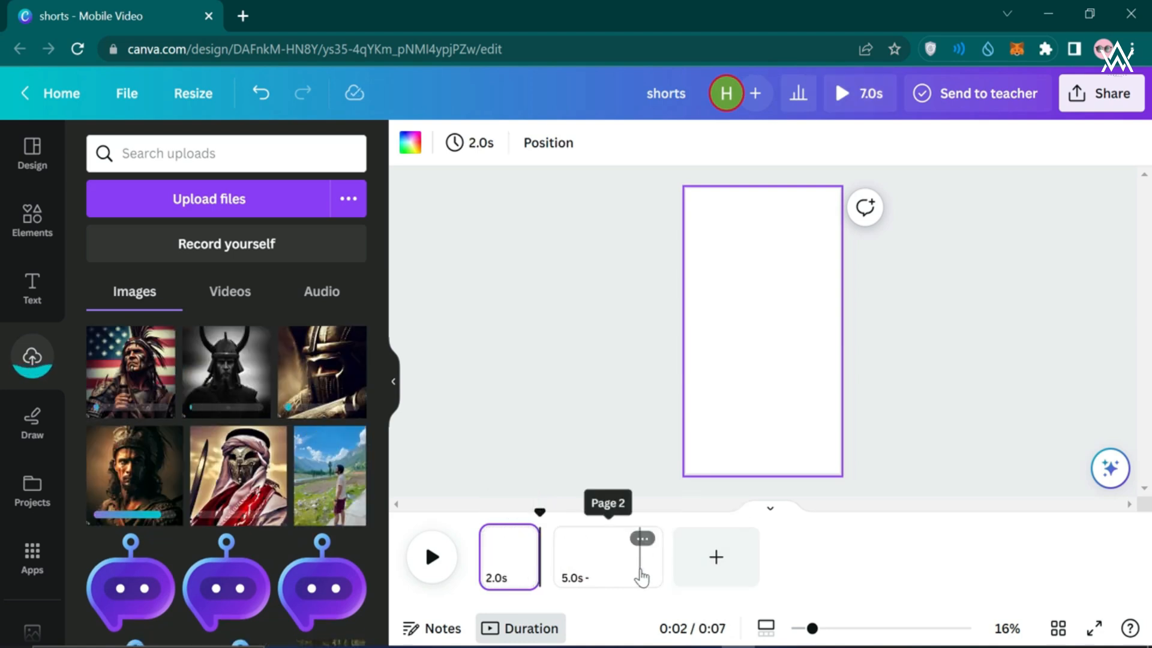
{"action": "left_click", "coordinate": [641, 570]}
{"action": "key", "text": "Delete"}
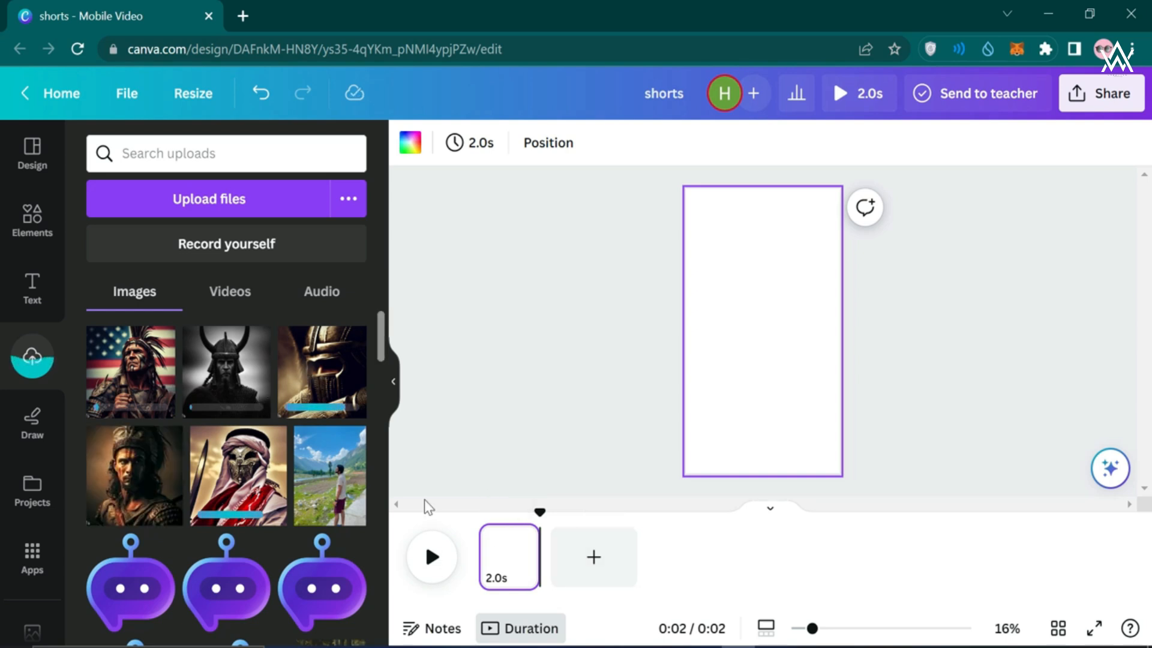
Duplicate the 2-second page until the video has five pages
{"action": "left_click", "coordinate": [520, 538]}
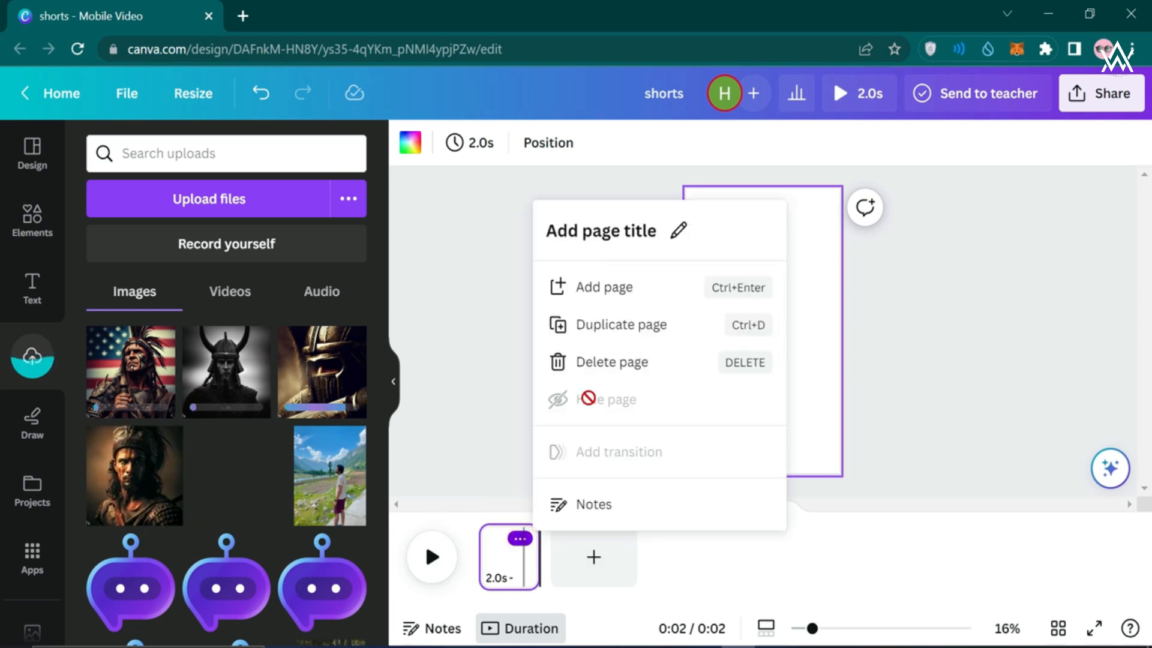
{"action": "left_click", "coordinate": [650, 325]}
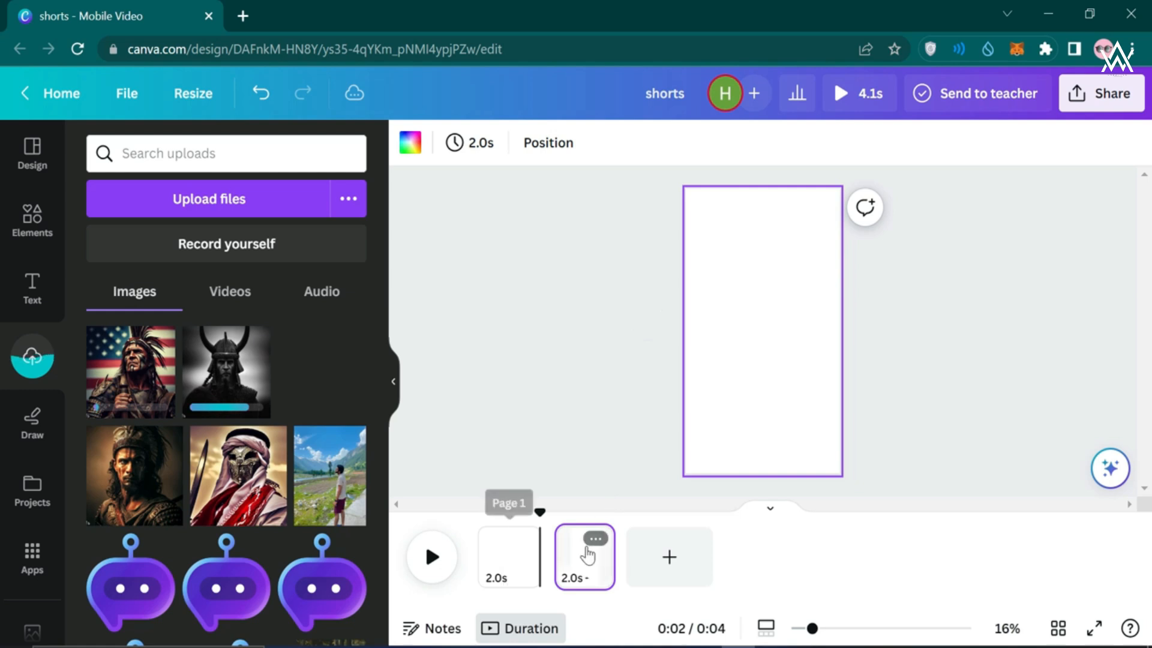
{"action": "left_click", "coordinate": [595, 538]}
{"action": "left_click", "coordinate": [669, 339]}
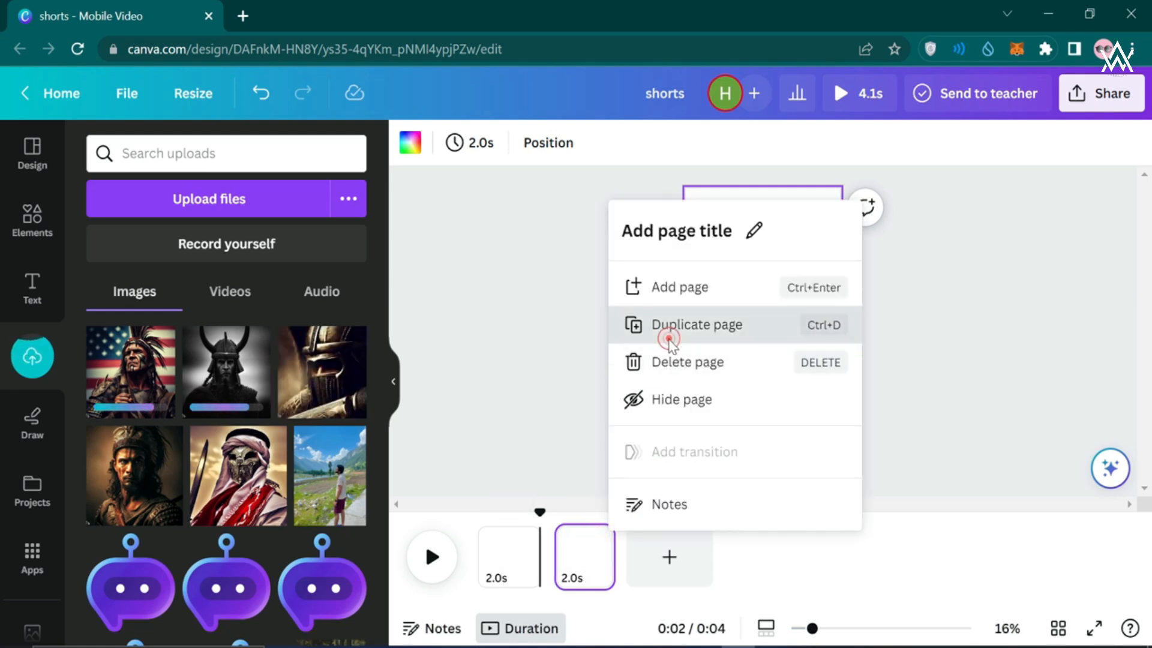
{"action": "left_click", "coordinate": [675, 538]}
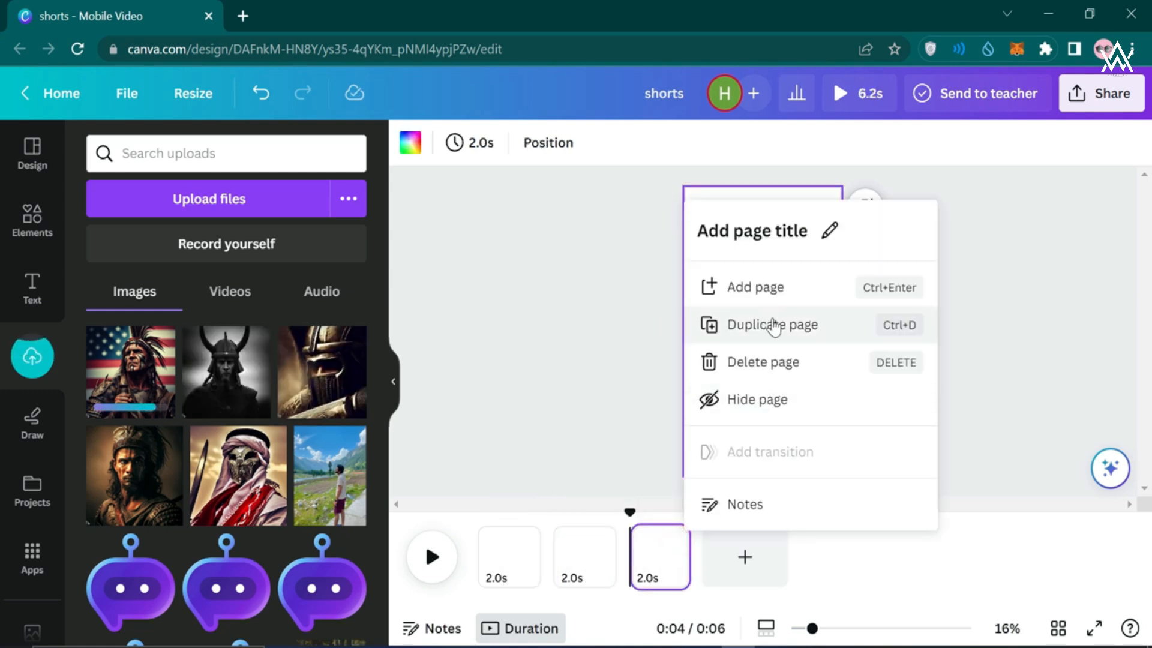
{"action": "left_click", "coordinate": [774, 327]}
{"action": "left_click", "coordinate": [749, 534]}
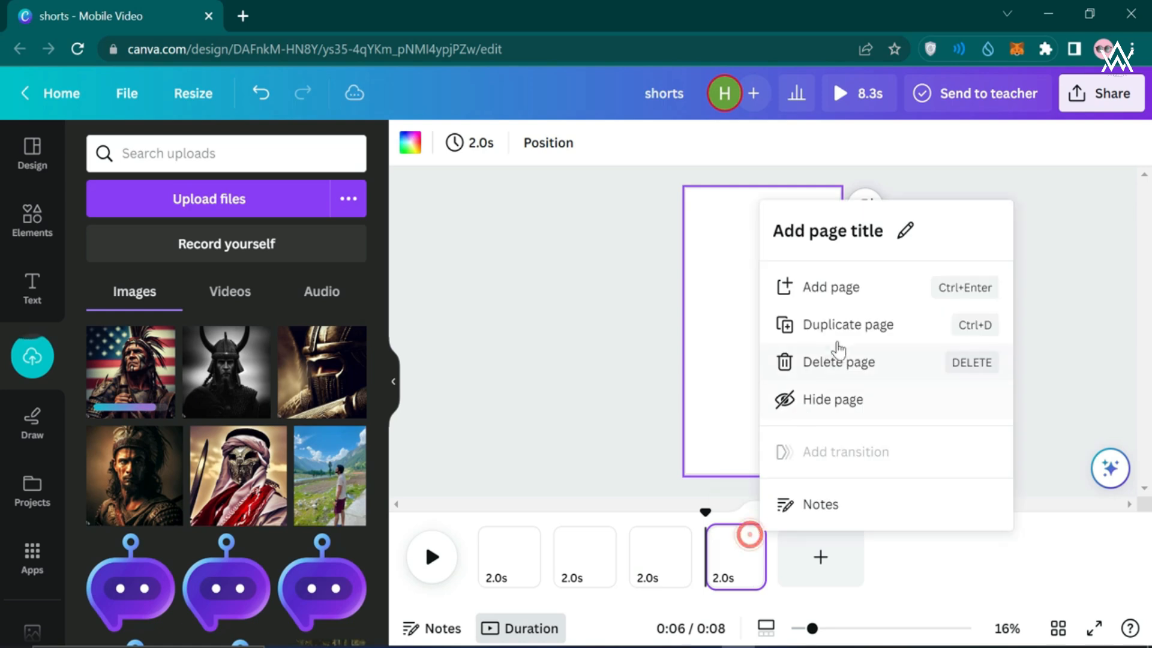
{"action": "left_click", "coordinate": [807, 327]}
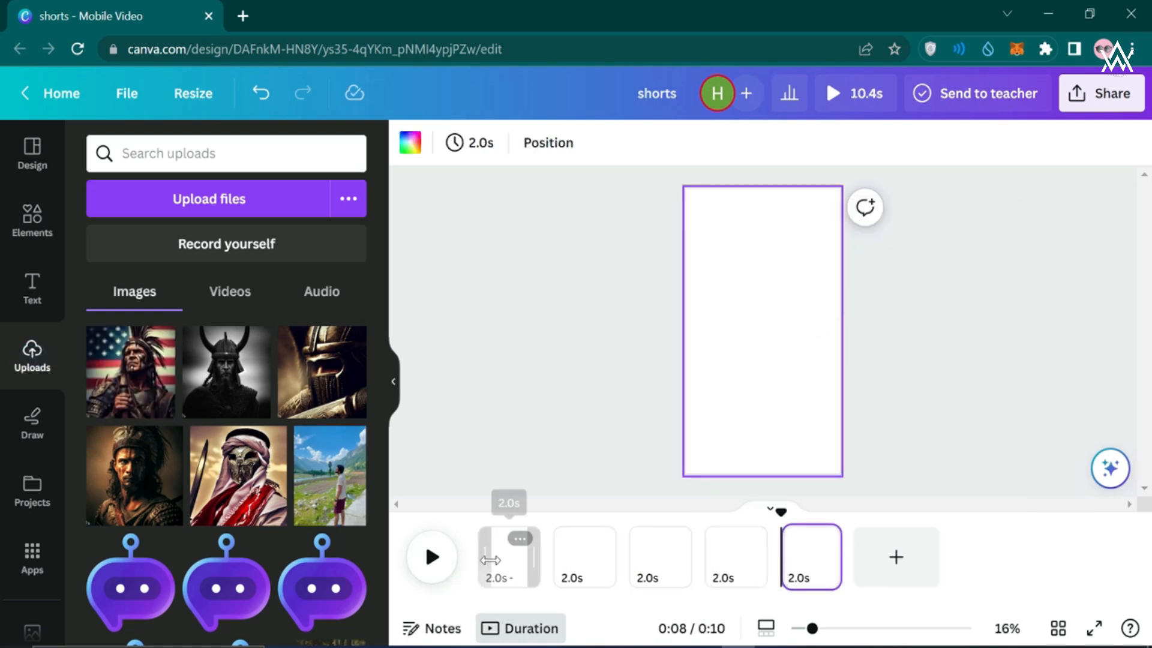
{"action": "left_click", "coordinate": [492, 560]}
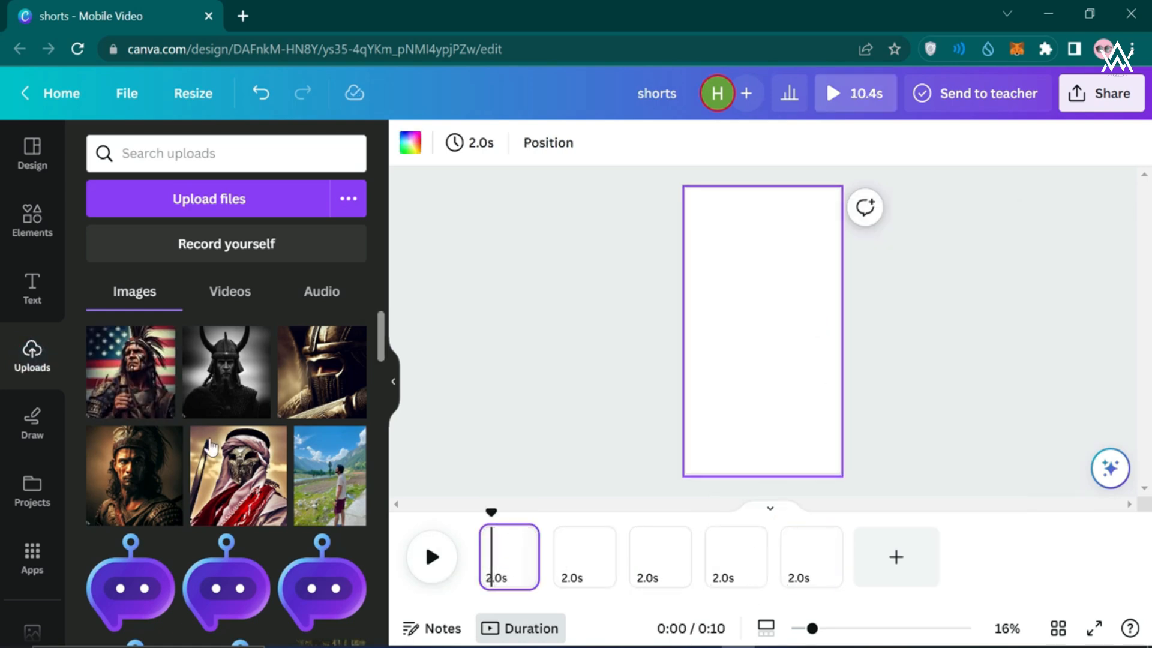
Place the American-flag warrior image on page 1 and preview the playback
{"action": "left_click_drag", "start_coordinate": [147, 404], "coordinate": [691, 291]}
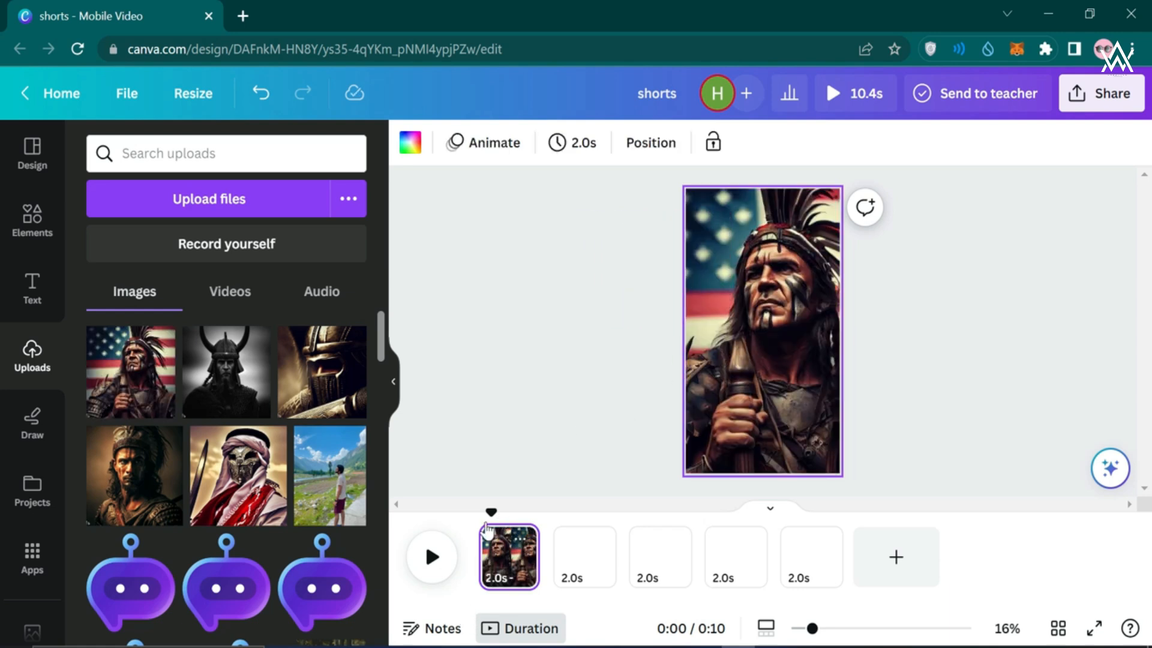
{"action": "left_click", "coordinate": [426, 560]}
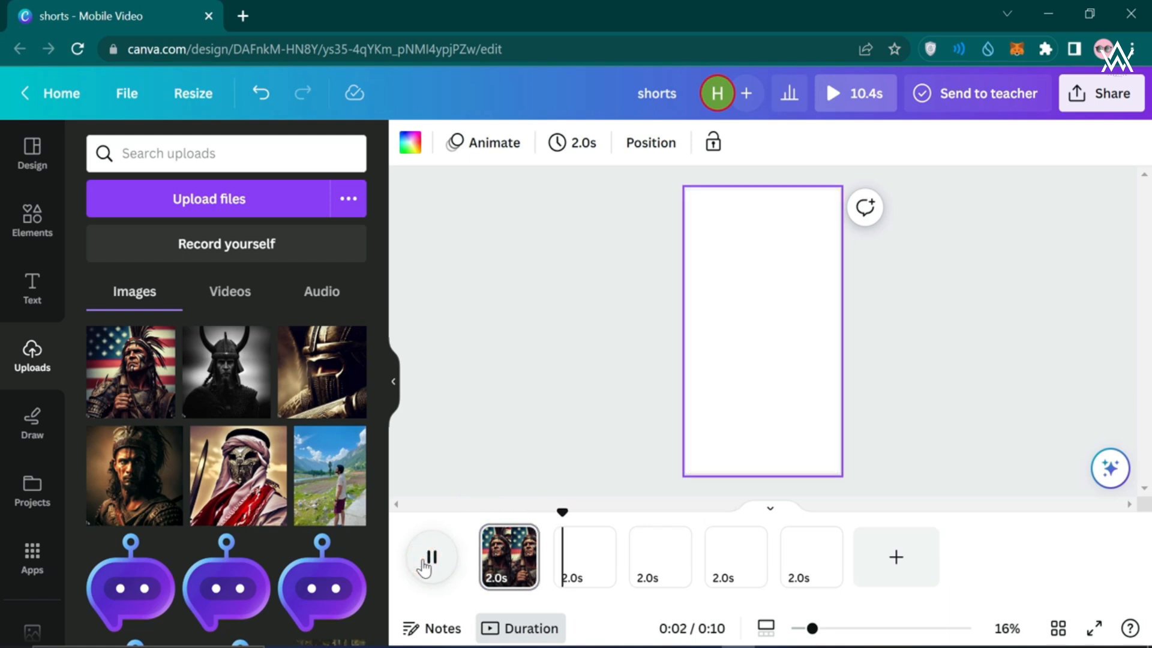
{"action": "left_click", "coordinate": [437, 557]}
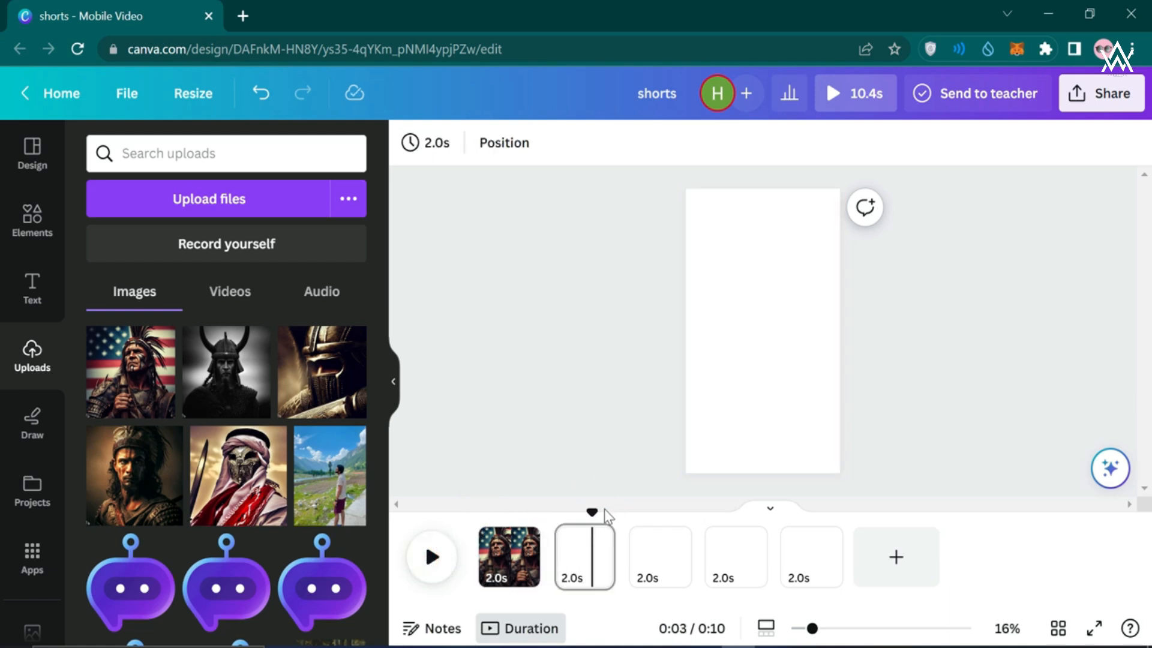
{"action": "left_click_drag", "start_coordinate": [592, 512], "coordinate": [478, 512]}
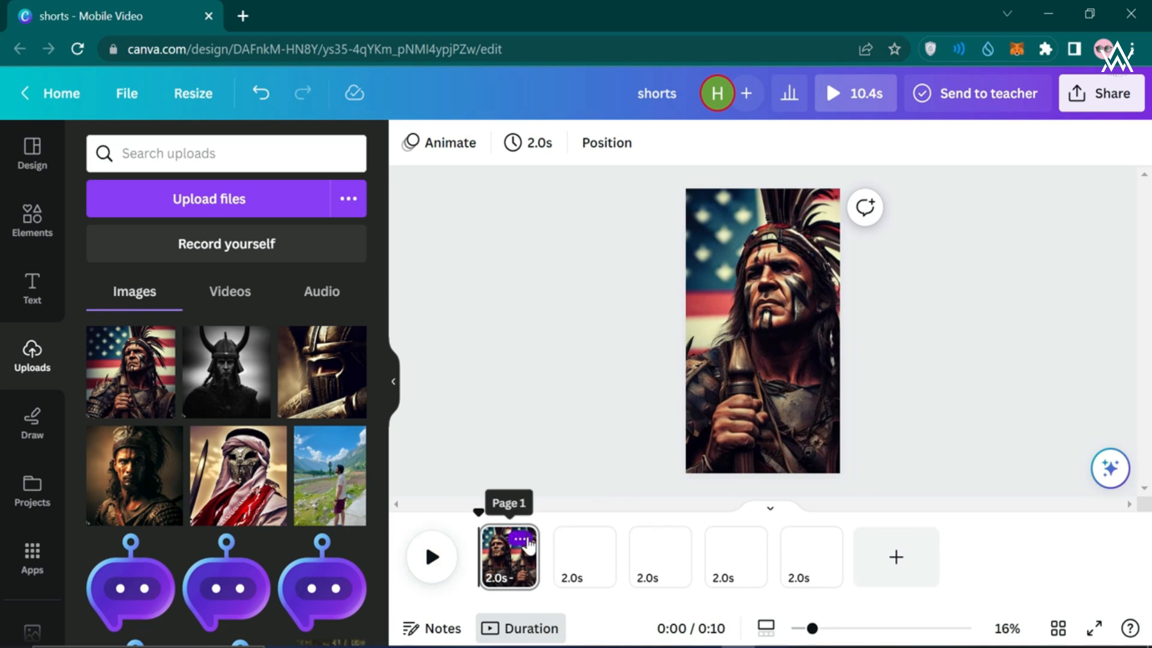
Add a blank copy of page 2 and move it to the front of the video
{"action": "left_click", "coordinate": [595, 539]}
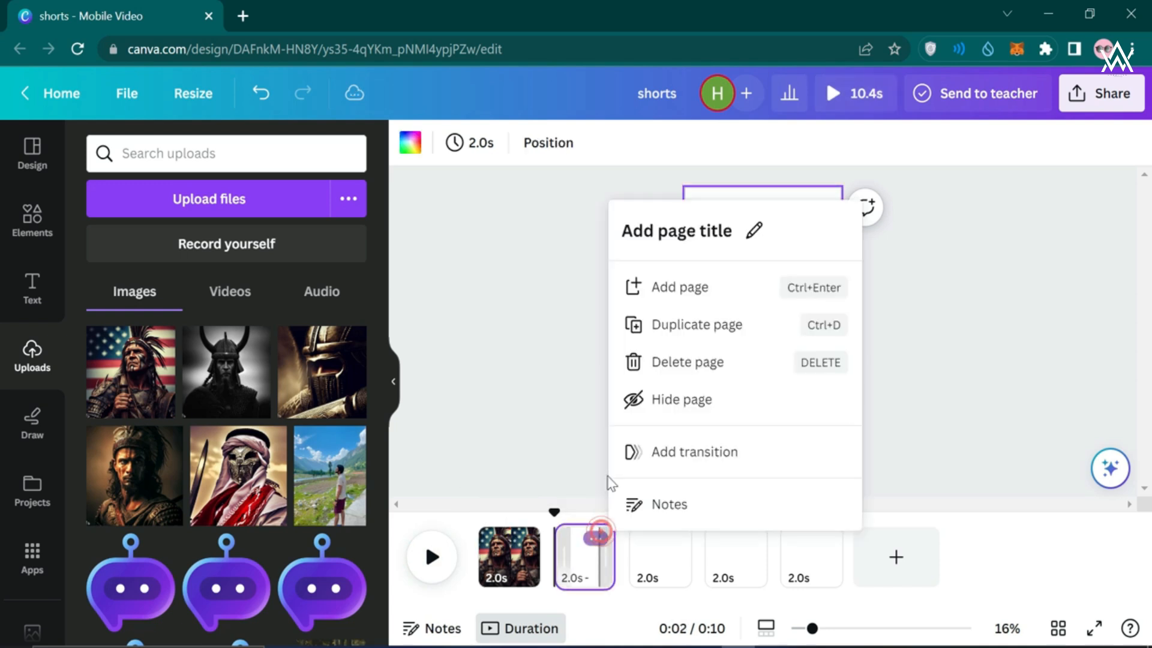
{"action": "left_click", "coordinate": [657, 340]}
{"action": "left_click_drag", "start_coordinate": [603, 570], "coordinate": [509, 570]}
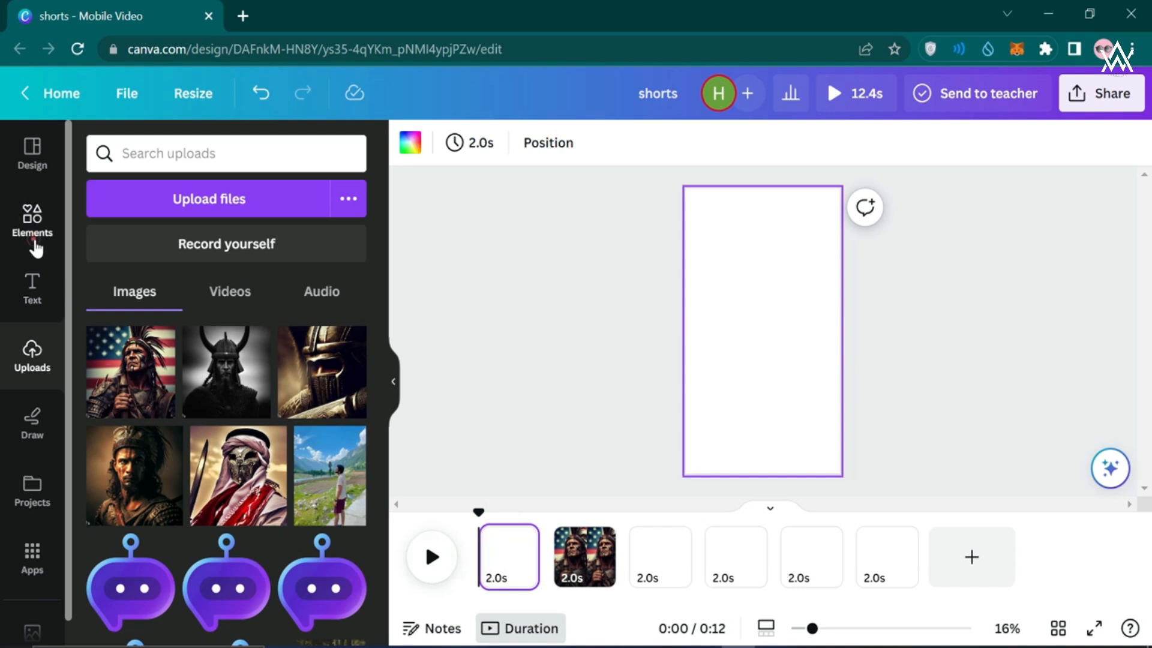
{"action": "left_click", "coordinate": [32, 219]}
Search Elements for 'map' photo results, after first trying 'contries'
{"action": "left_click", "coordinate": [157, 166]}
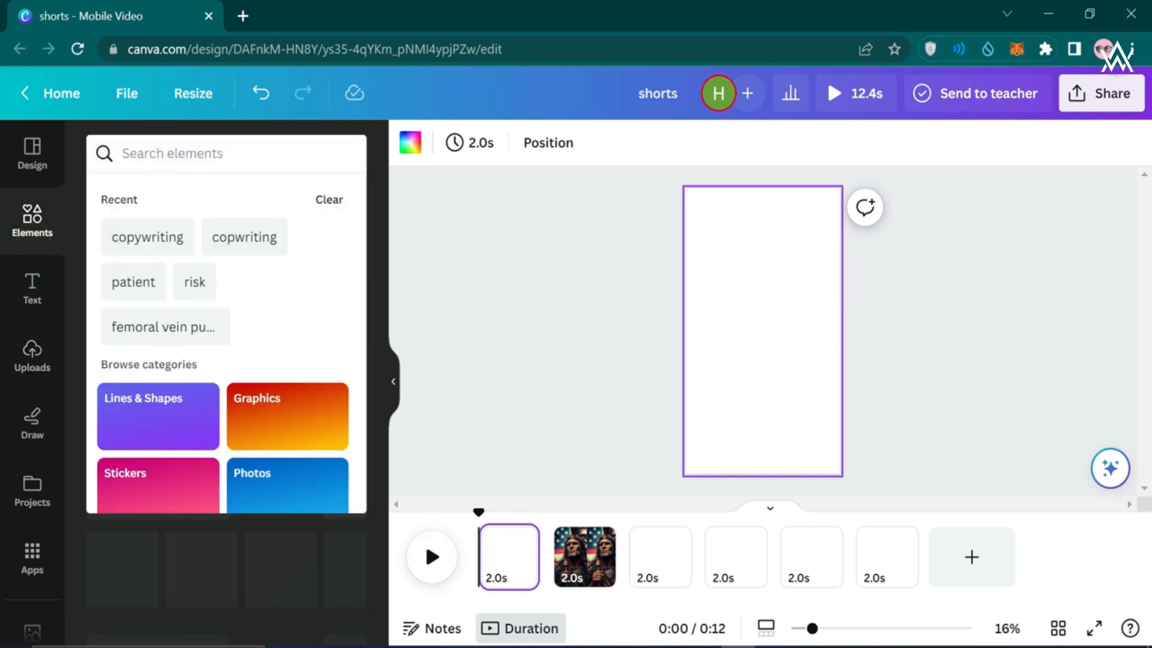
{"action": "type", "text": "contrie"}
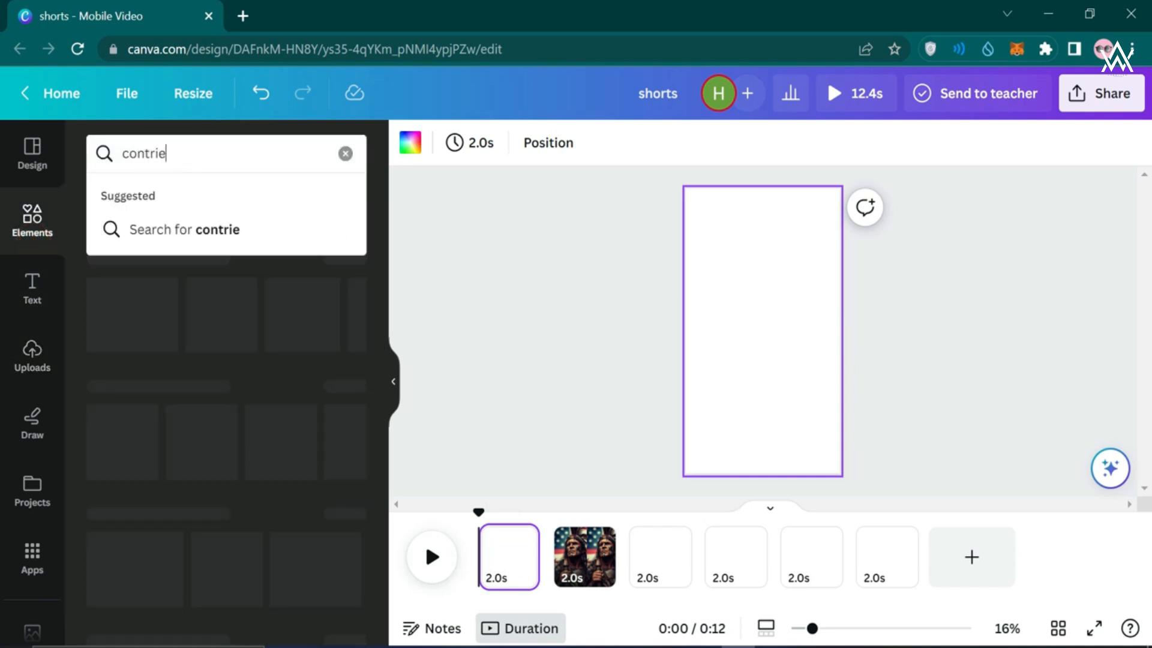
{"action": "type", "text": "s"}
{"action": "key", "text": "Return"}
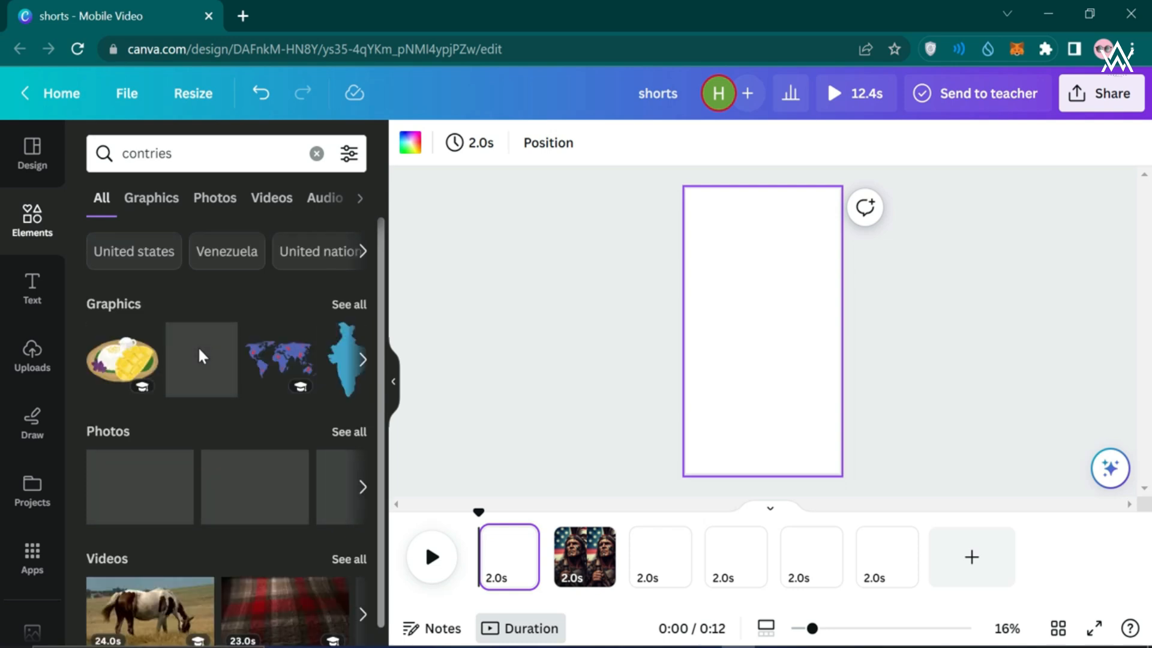
{"action": "scroll", "coordinate": [199, 360], "scroll_direction": "down", "scroll_amount": 1}
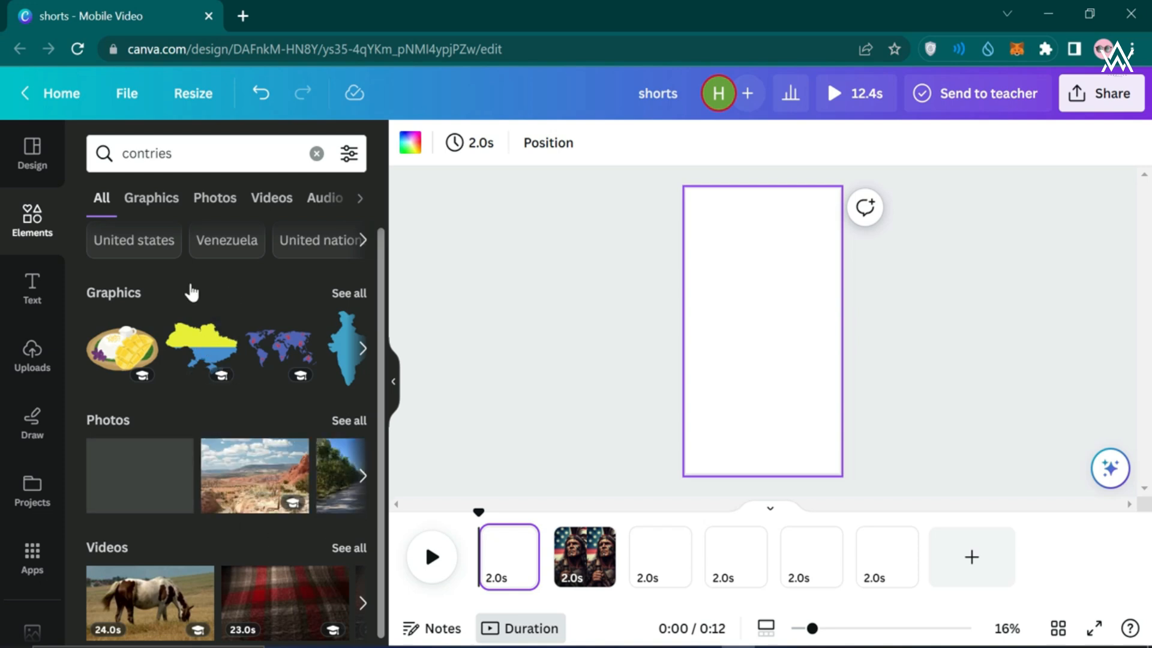
{"action": "left_click", "coordinate": [220, 153]}
{"action": "double_click", "coordinate": [222, 152]}
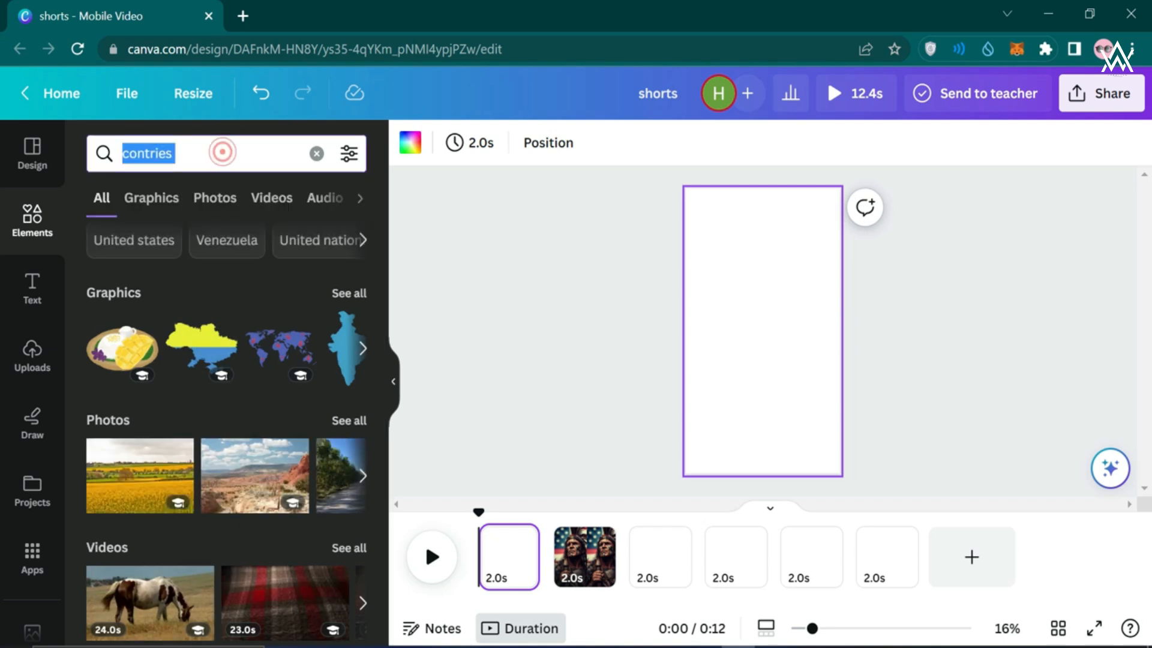
{"action": "type", "text": "map"}
{"action": "key", "text": "Return"}
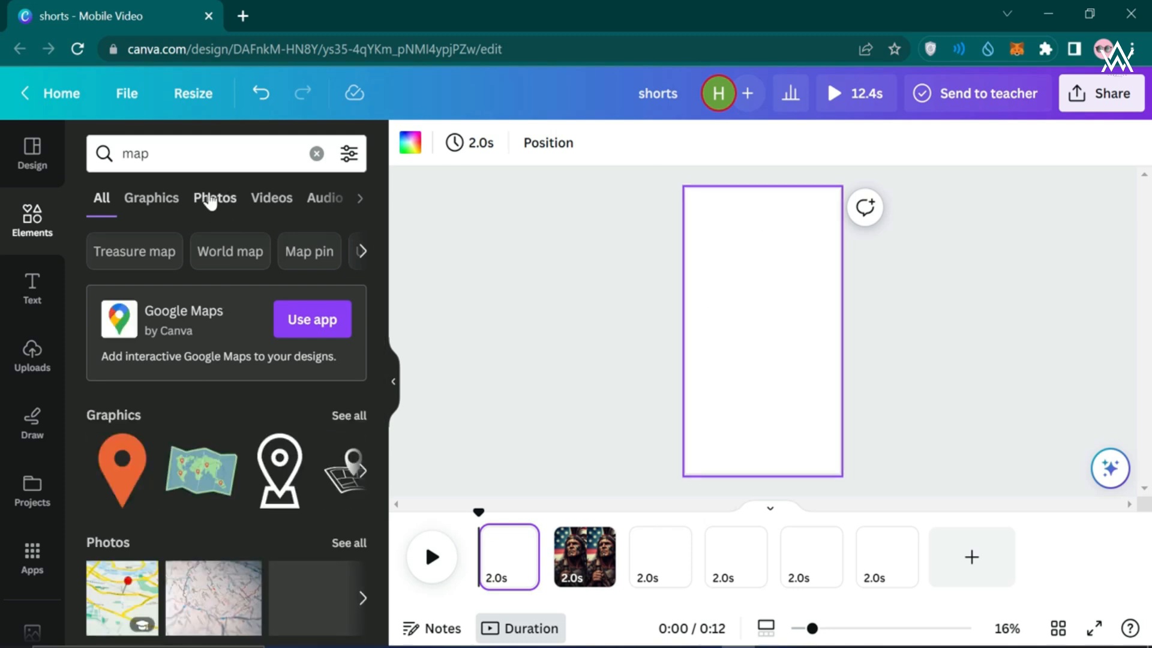
{"action": "left_click", "coordinate": [210, 199]}
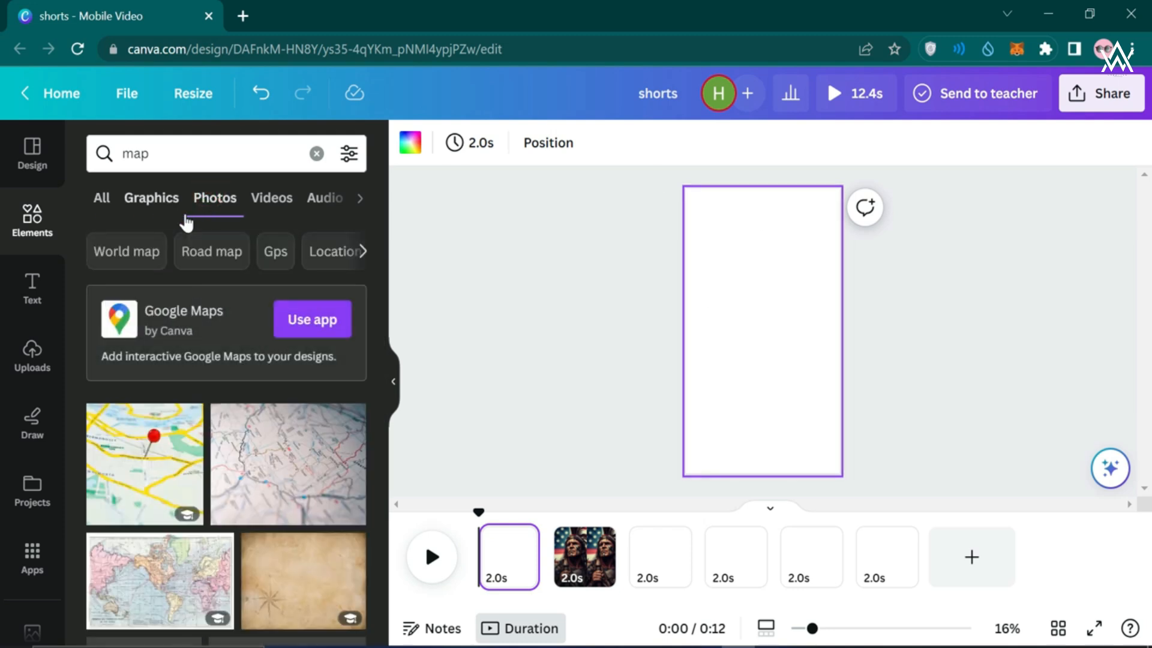
{"action": "scroll", "coordinate": [283, 468], "scroll_direction": "down", "scroll_amount": 3}
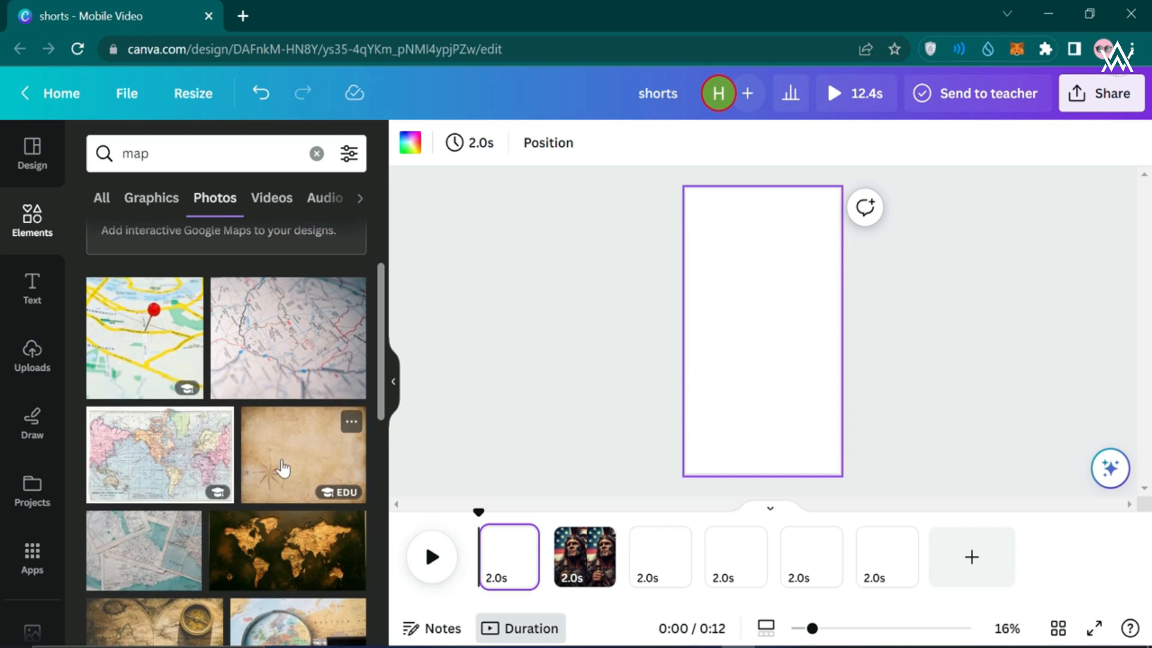
{"action": "scroll", "coordinate": [283, 468], "scroll_direction": "down", "scroll_amount": 3}
Place the dark world-map photo on page 1 and crop it to show Europe and Africa
{"action": "left_click_drag", "start_coordinate": [580, 270], "coordinate": [690, 246]}
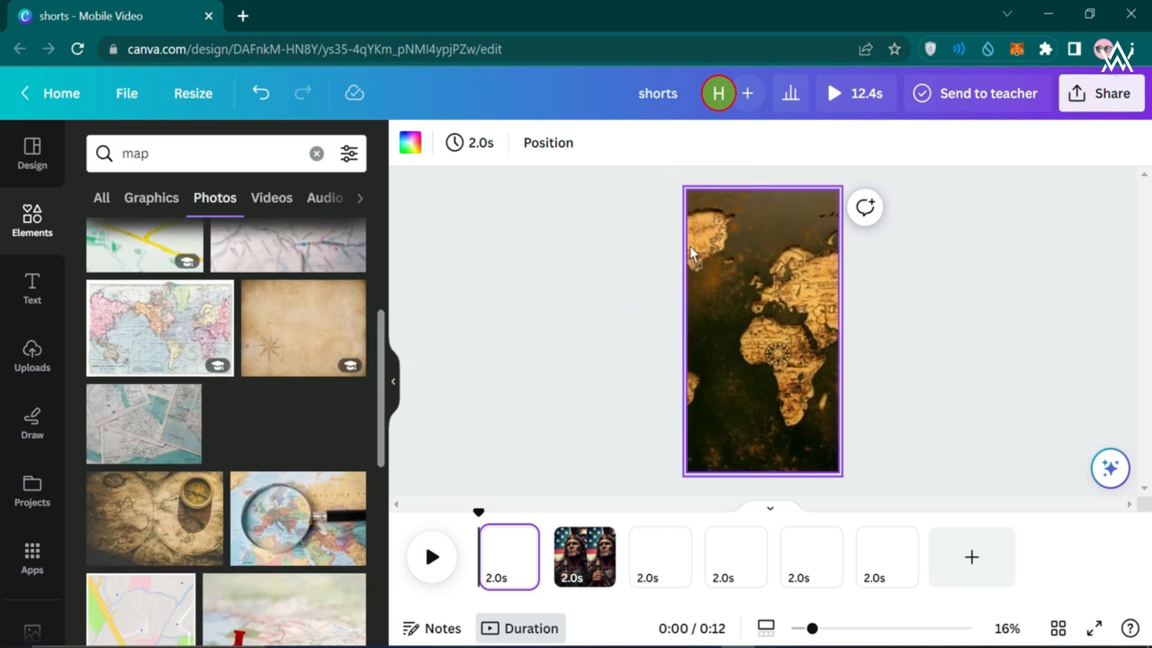
{"action": "left_click", "coordinate": [583, 314]}
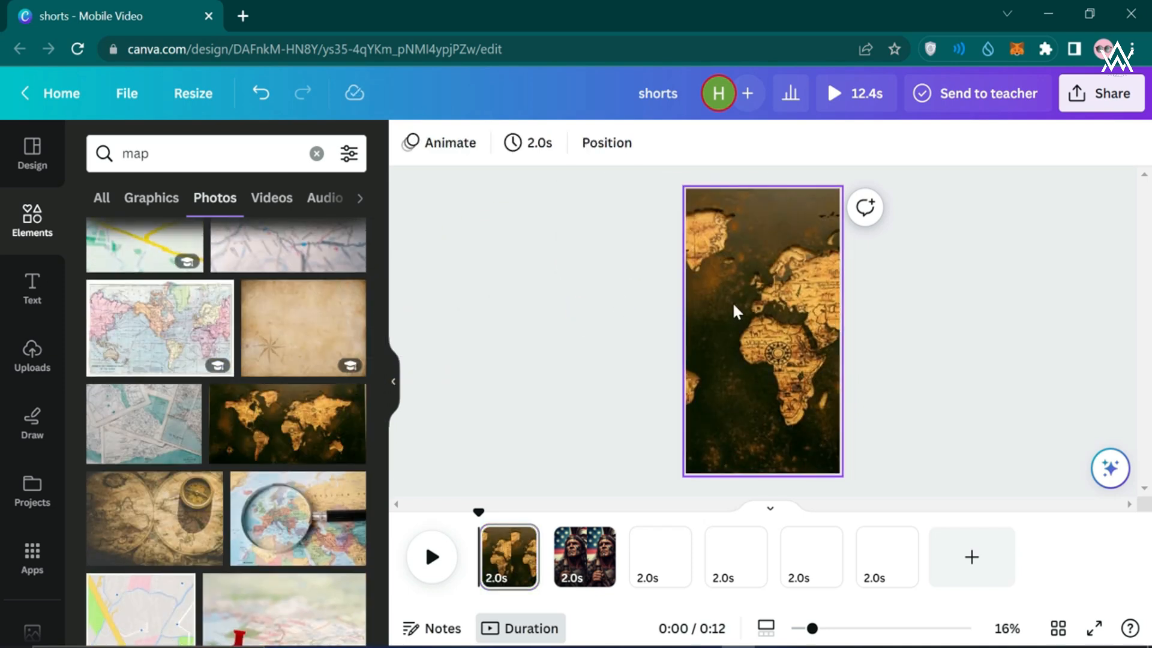
{"action": "left_click", "coordinate": [788, 293]}
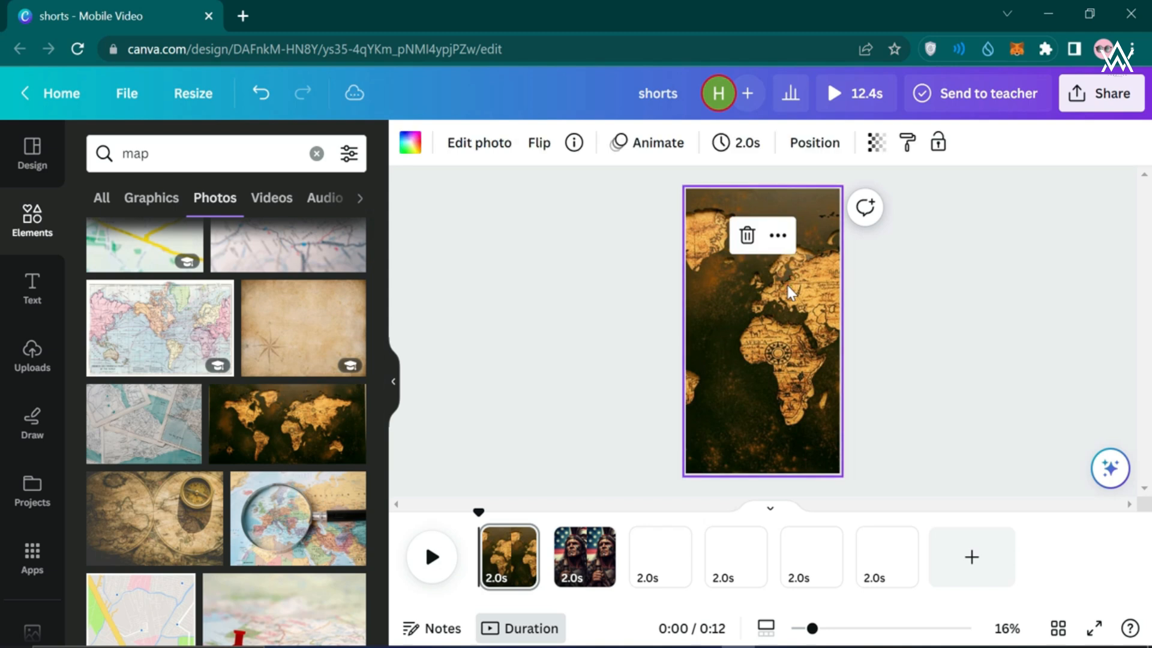
{"action": "double_click", "coordinate": [722, 309]}
{"action": "left_click_drag", "start_coordinate": [723, 324], "coordinate": [693, 326]}
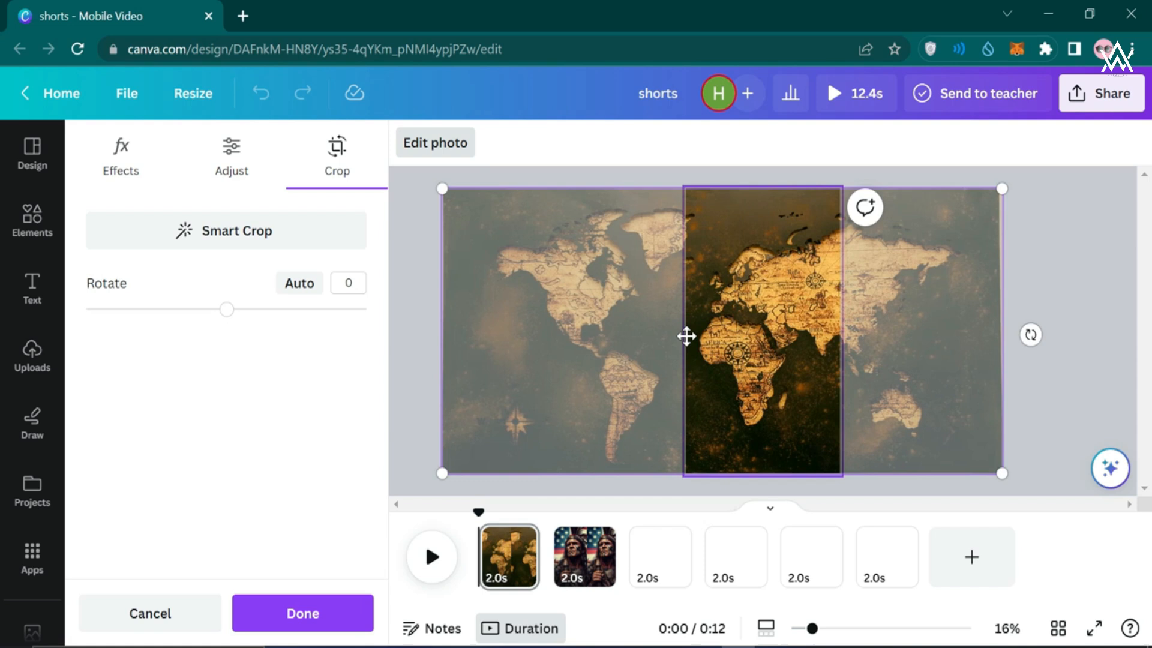
{"action": "left_click", "coordinate": [318, 624]}
{"action": "left_click", "coordinate": [482, 400]}
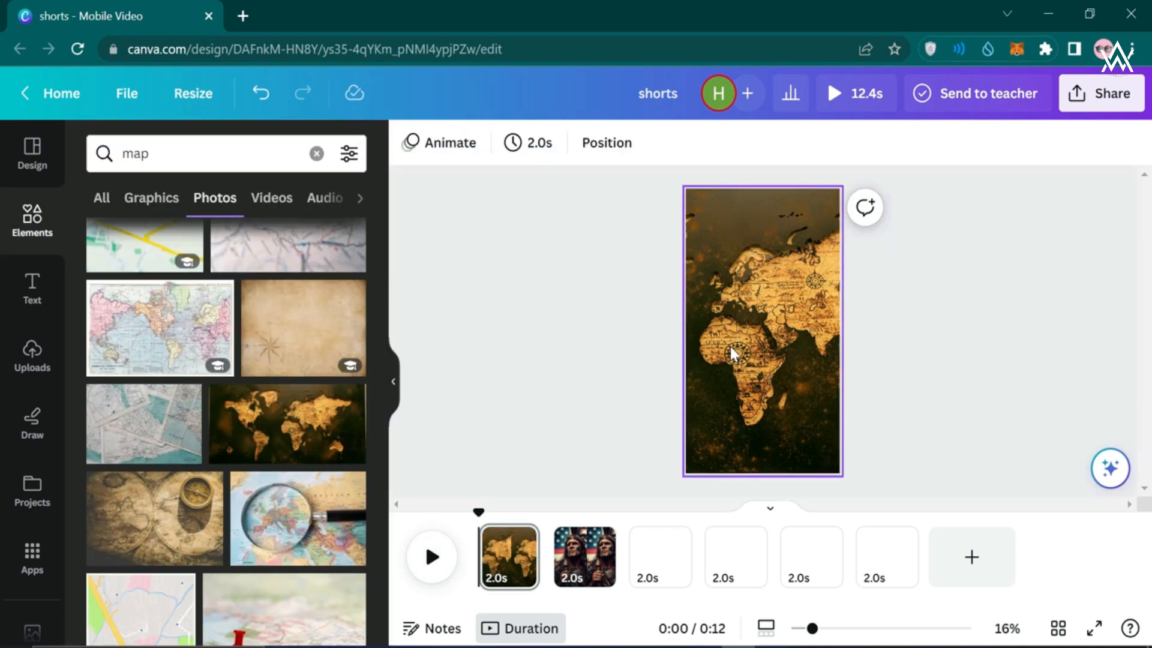
Put the Viking, helmeted, long-haired and masked warrior uploads on pages 3, 4, 5 and 6
{"action": "left_click", "coordinate": [573, 567]}
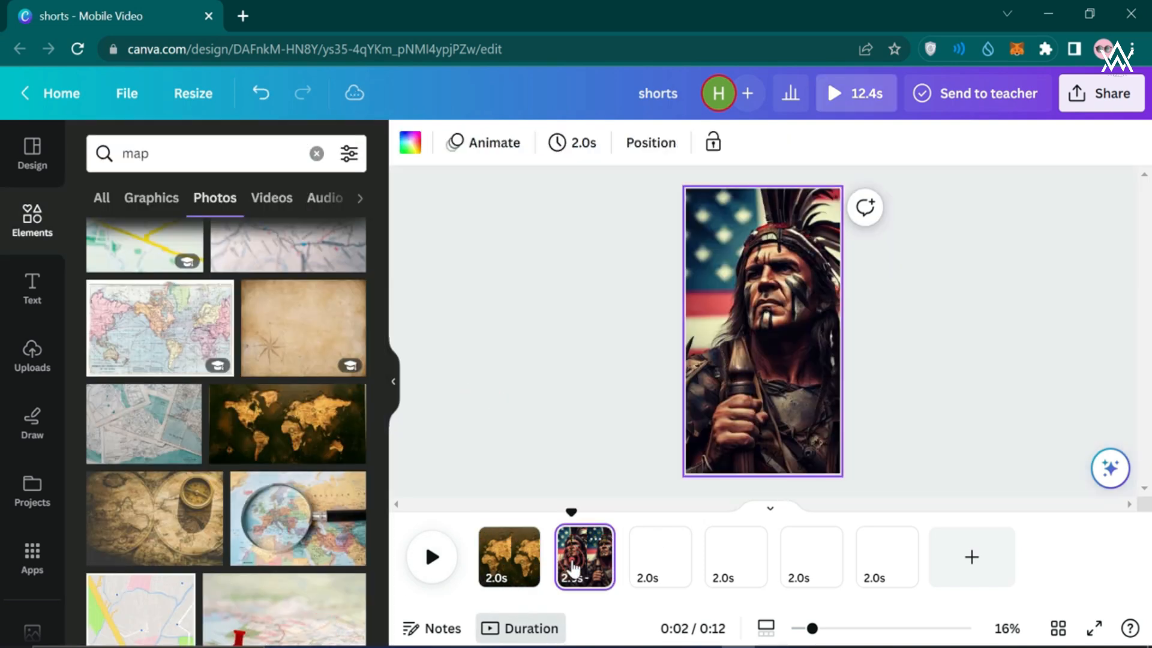
{"action": "left_click", "coordinate": [32, 352]}
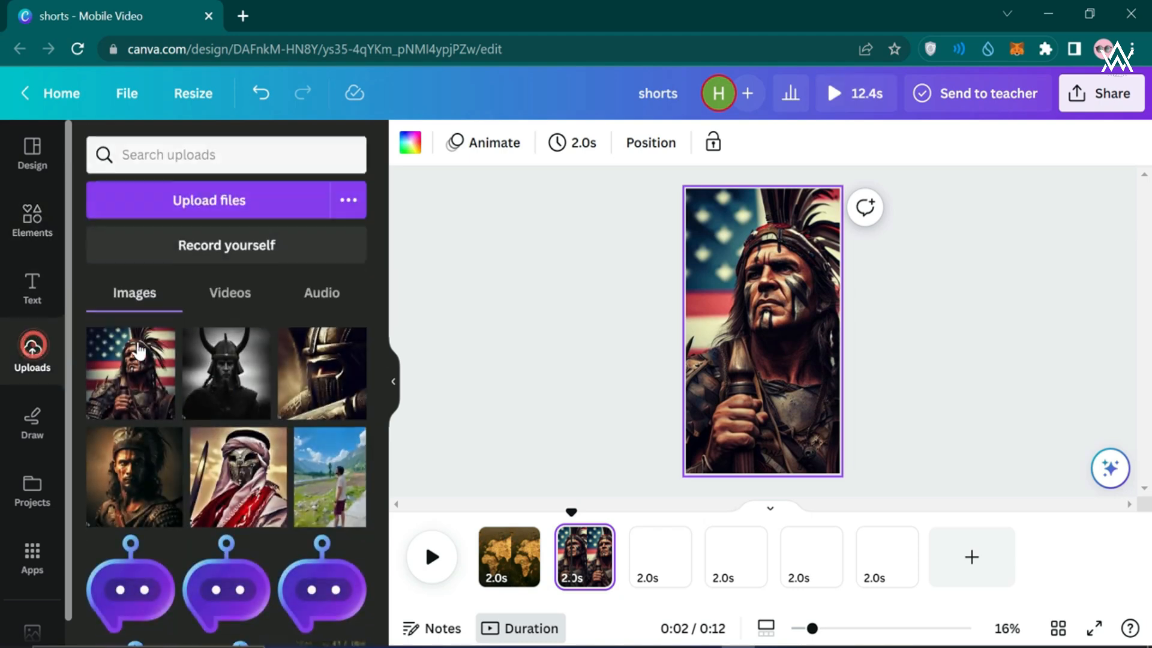
{"action": "left_click", "coordinate": [660, 555]}
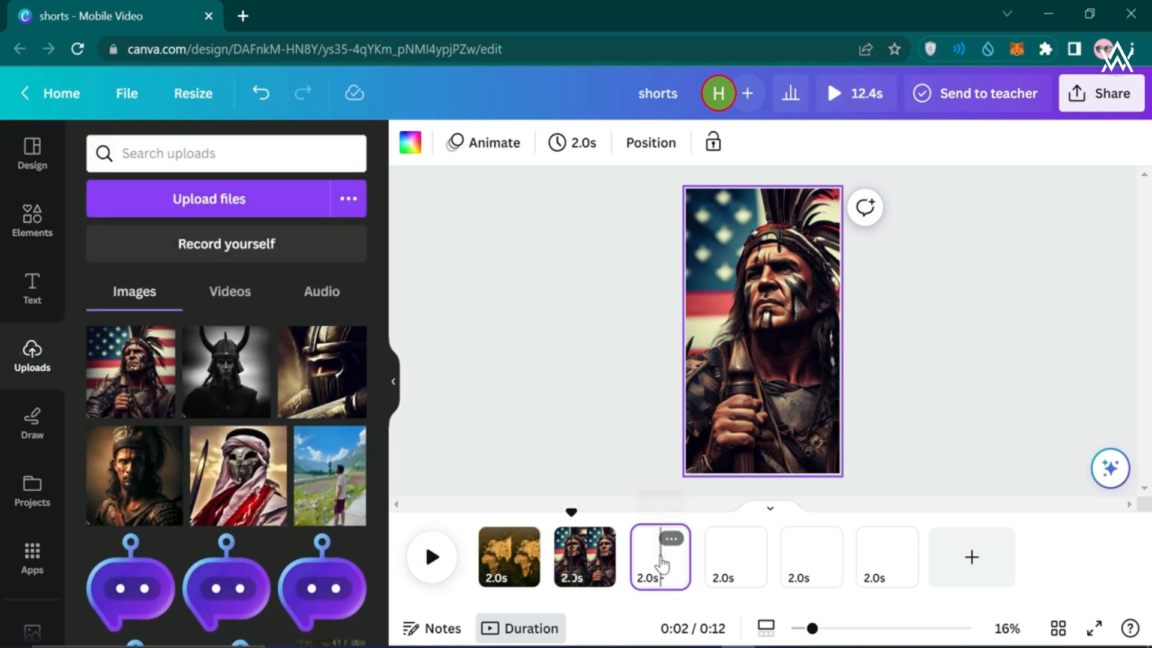
{"action": "left_click_drag", "start_coordinate": [226, 372], "coordinate": [694, 336]}
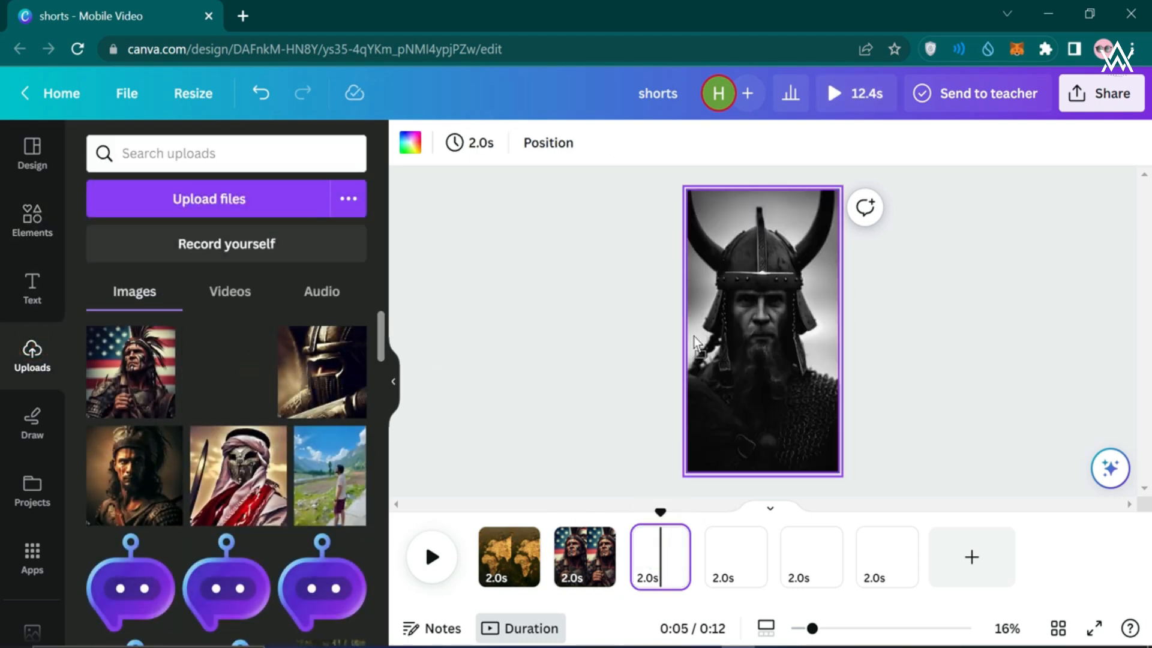
{"action": "left_click", "coordinate": [723, 555]}
{"action": "left_click_drag", "start_coordinate": [297, 341], "coordinate": [687, 342]}
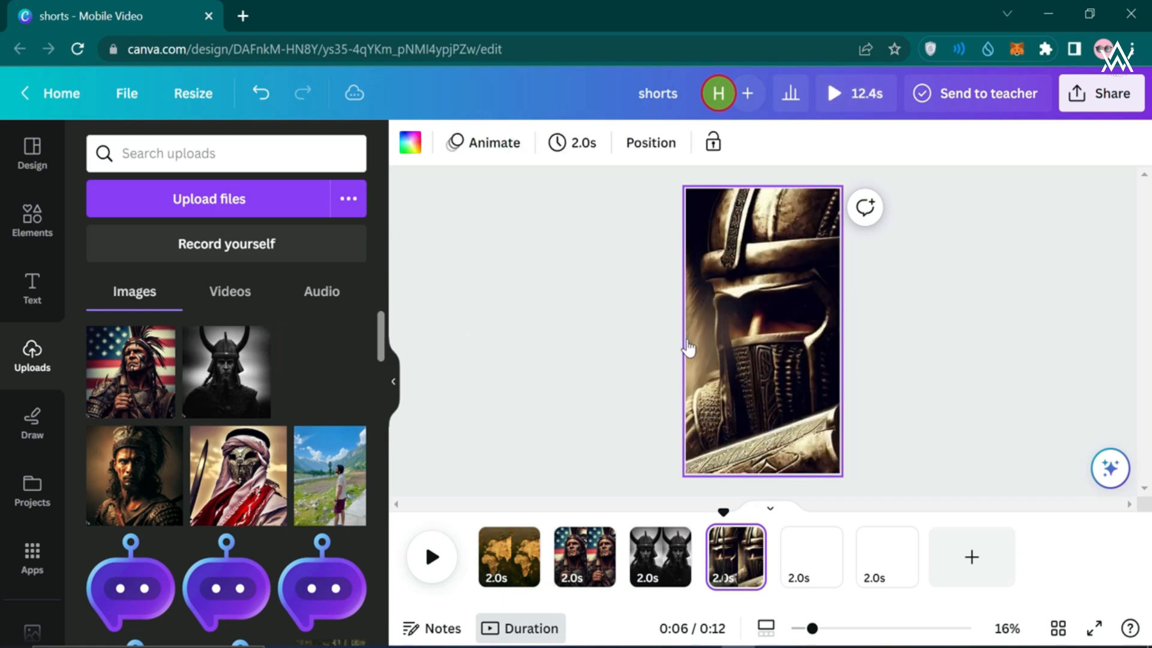
{"action": "left_click", "coordinate": [804, 552]}
{"action": "left_click_drag", "start_coordinate": [156, 425], "coordinate": [694, 327]}
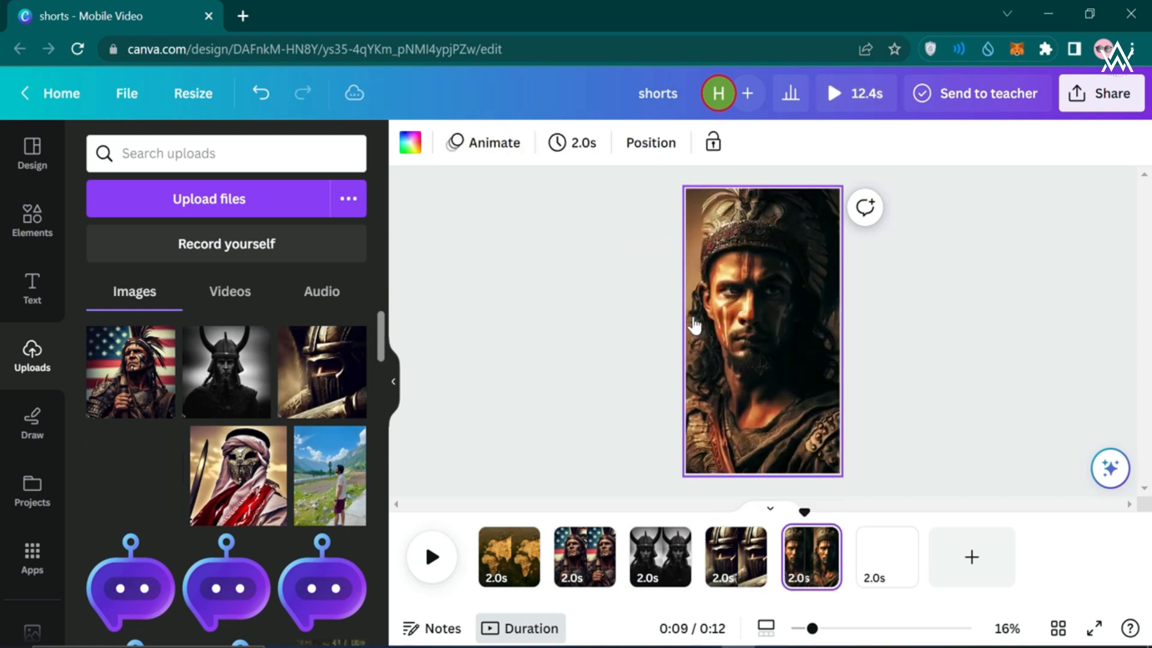
{"action": "left_click", "coordinate": [882, 549]}
{"action": "left_click_drag", "start_coordinate": [250, 468], "coordinate": [697, 391]}
{"action": "left_click", "coordinate": [549, 422]}
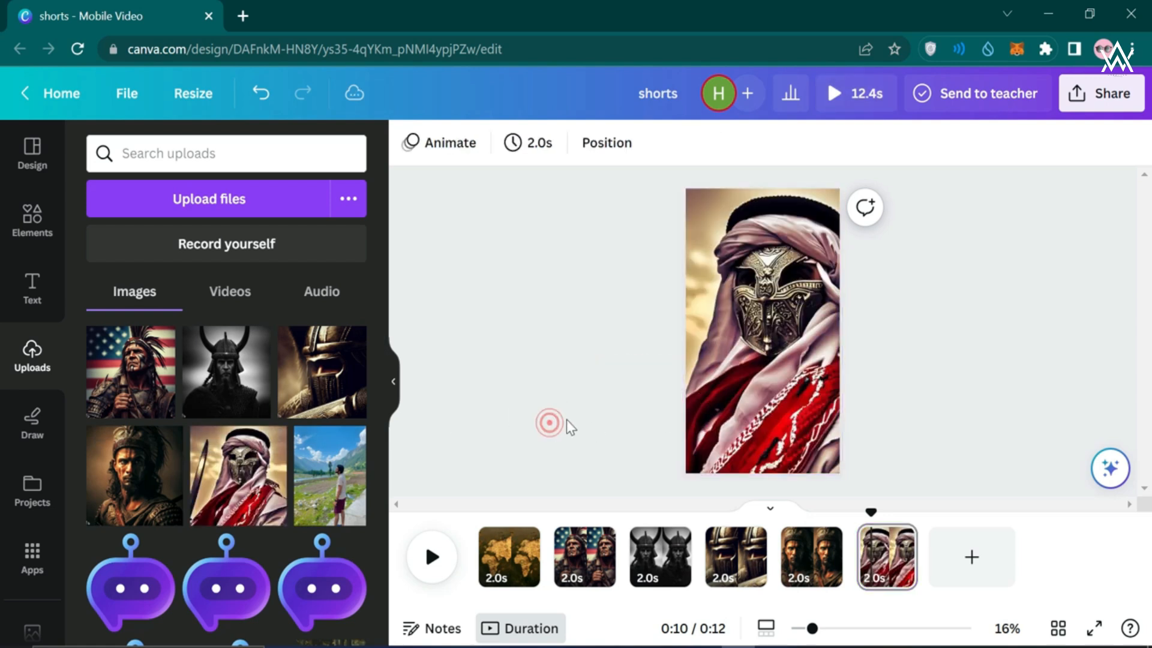
{"action": "left_click_drag", "start_coordinate": [873, 511], "coordinate": [471, 528]}
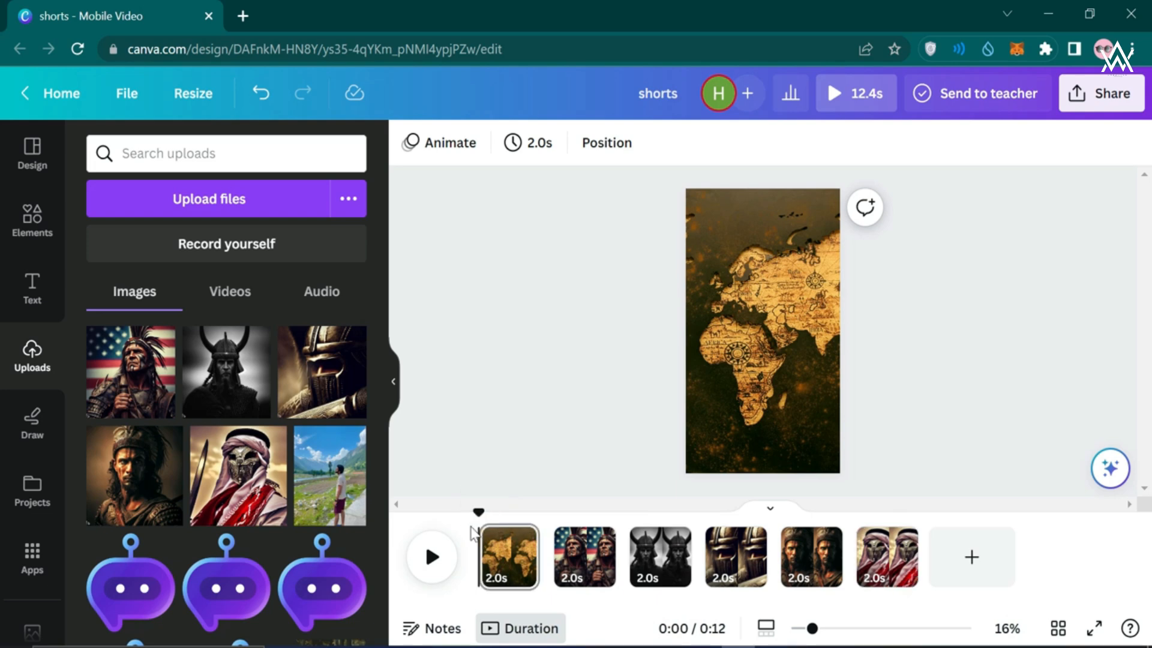
{"action": "left_click", "coordinate": [11, 307]}
Add a heading text box on the map page, enlarge it and make it white
{"action": "left_click_drag", "start_coordinate": [165, 303], "coordinate": [808, 386]}
{"action": "double_click", "coordinate": [749, 351]}
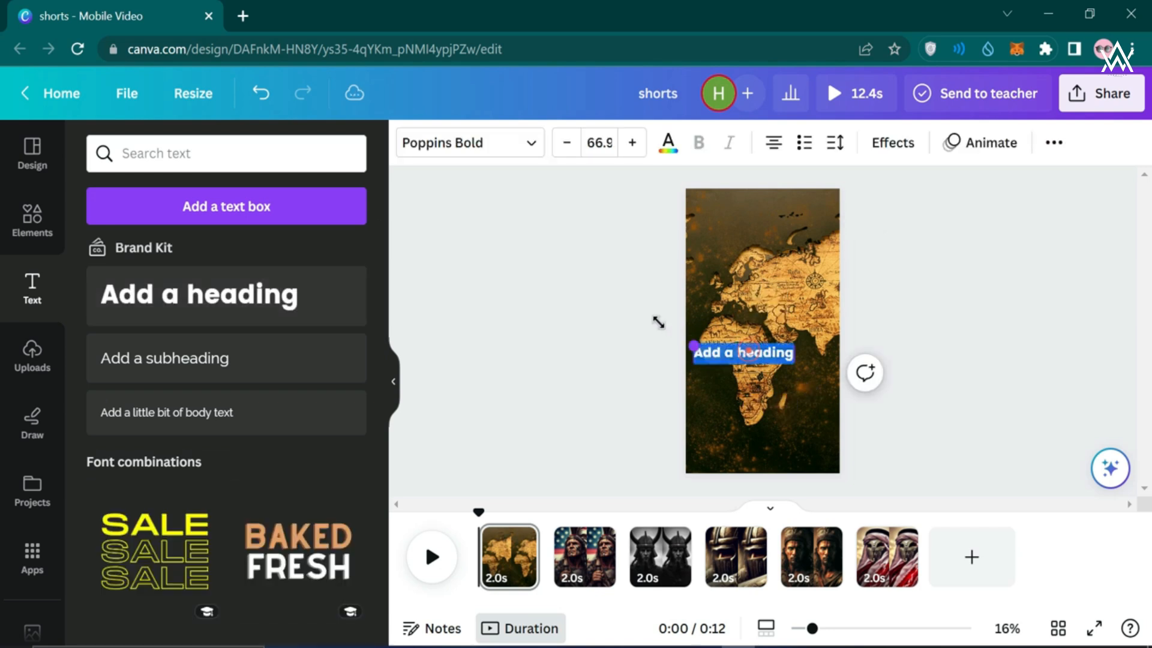
{"action": "left_click_drag", "start_coordinate": [659, 323], "coordinate": [756, 365]}
{"action": "left_click", "coordinate": [618, 303]}
{"action": "double_click", "coordinate": [757, 369]}
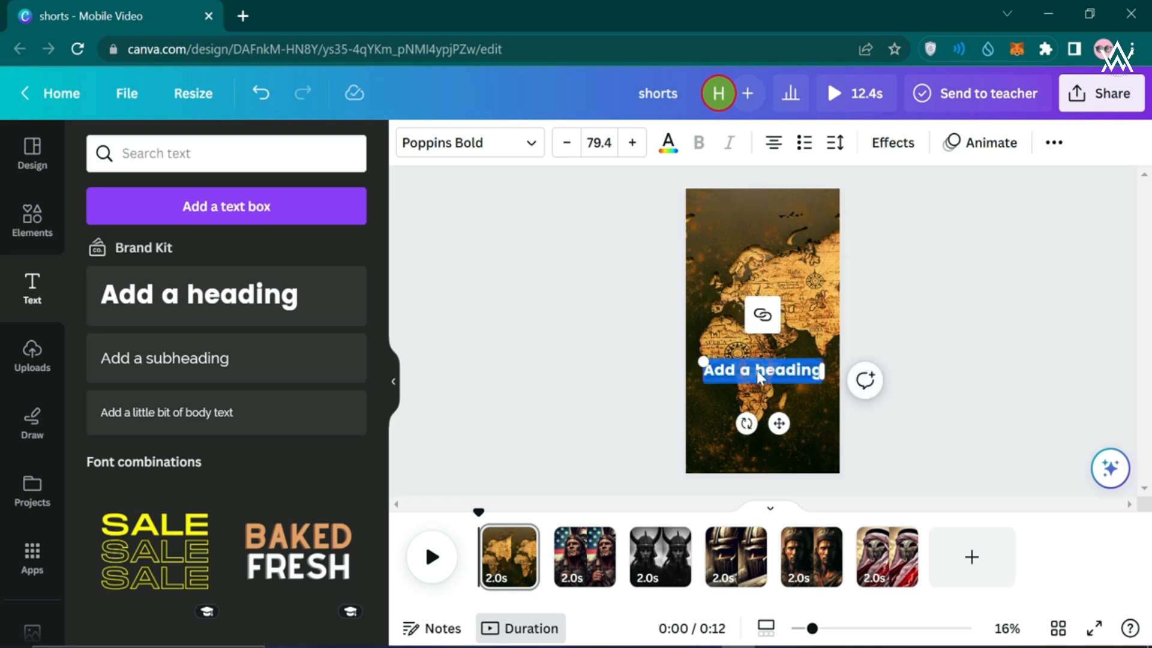
{"action": "type", "text": "Cpnt"}
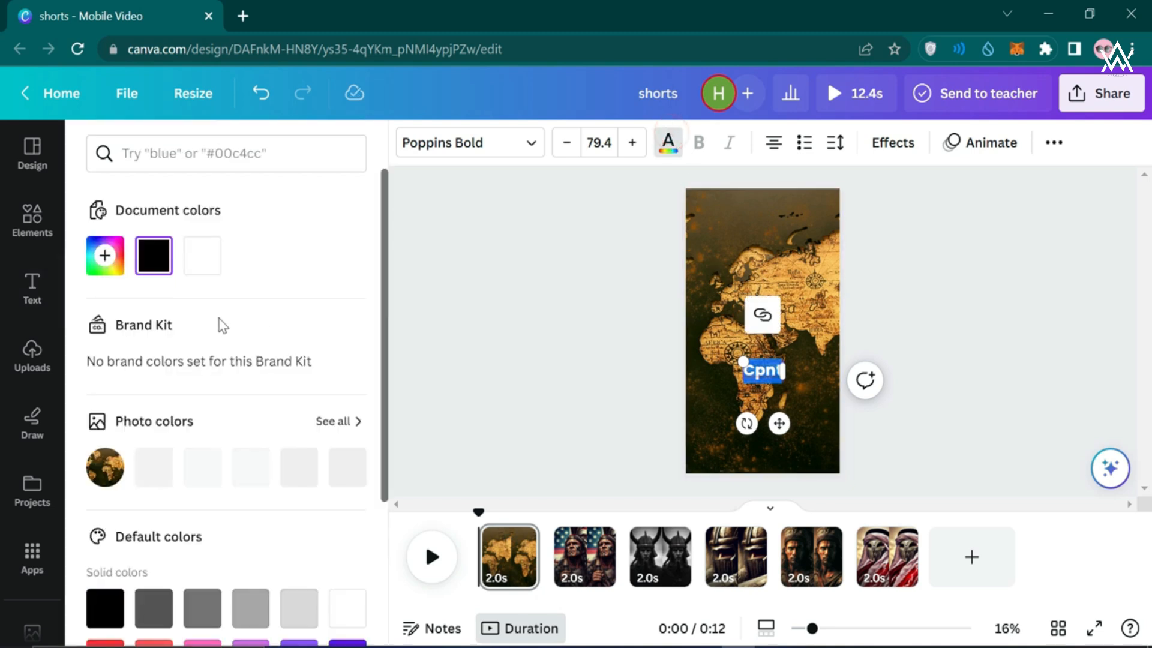
{"action": "left_click", "coordinate": [200, 267]}
{"action": "left_click", "coordinate": [509, 329]}
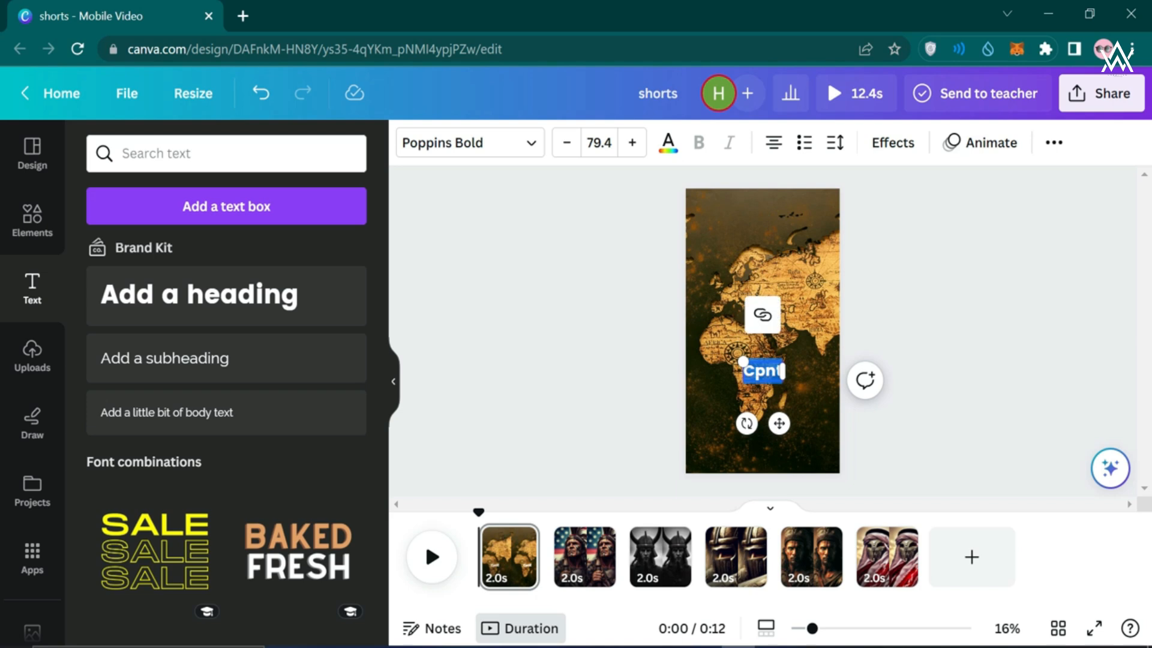
Enter the title 'Contries as Warriors', enlarge it to 108 pt and move it lower
{"action": "type", "text": "Contrie"}
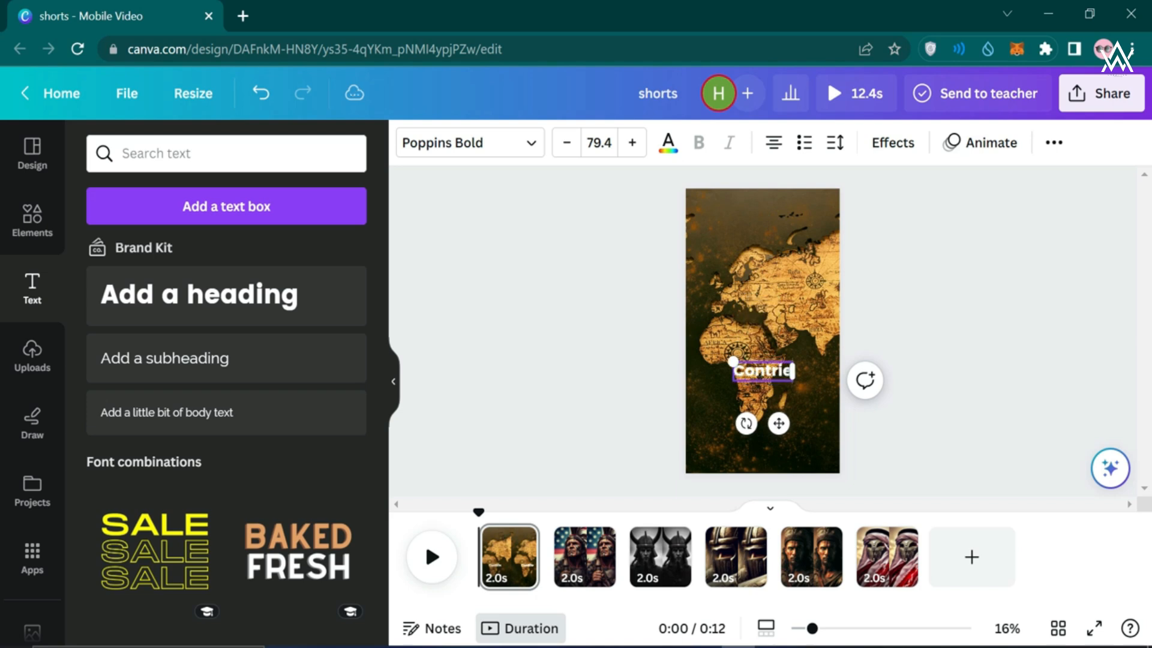
{"action": "type", "text": "s as Warr"}
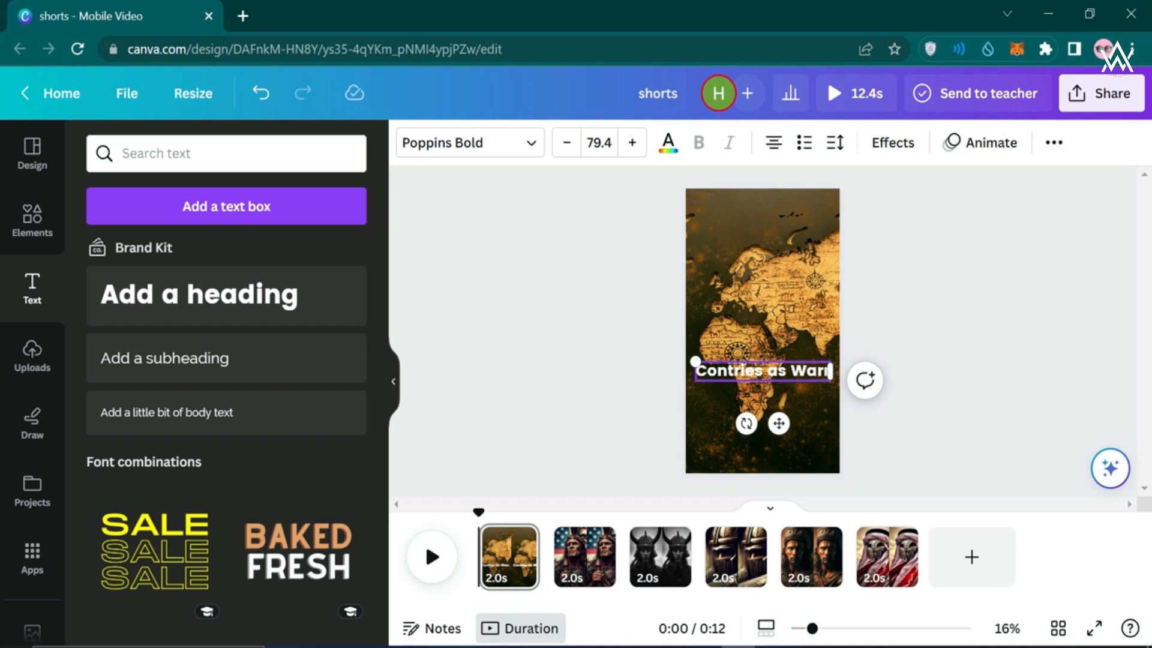
{"action": "type", "text": "iors"}
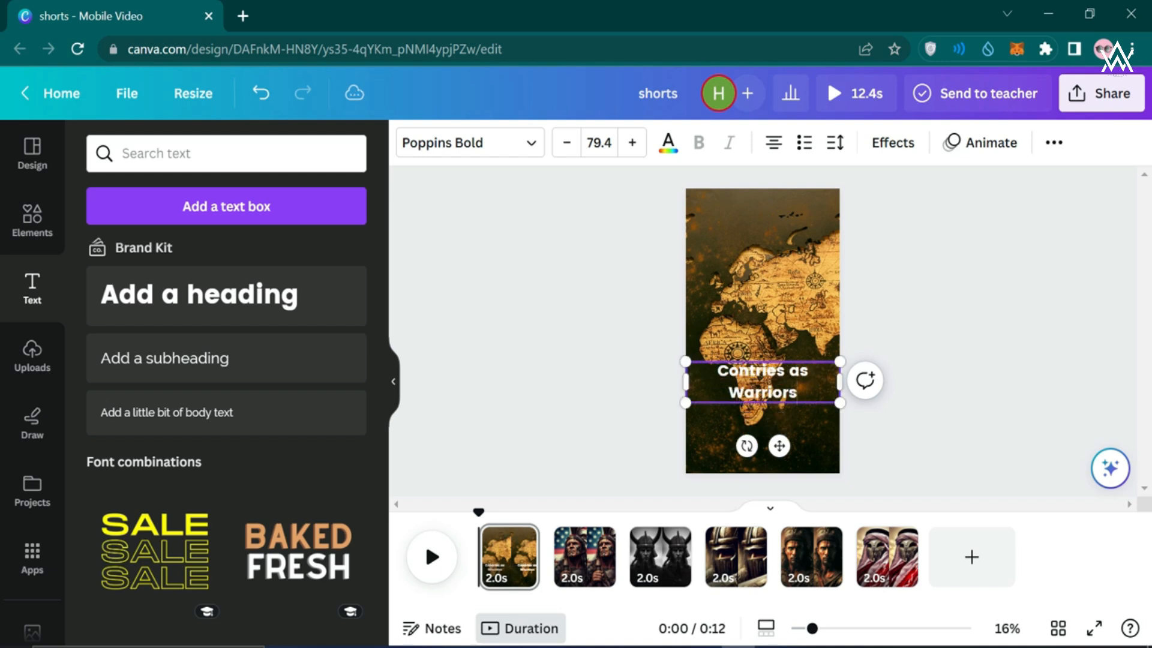
{"action": "left_click", "coordinate": [628, 447]}
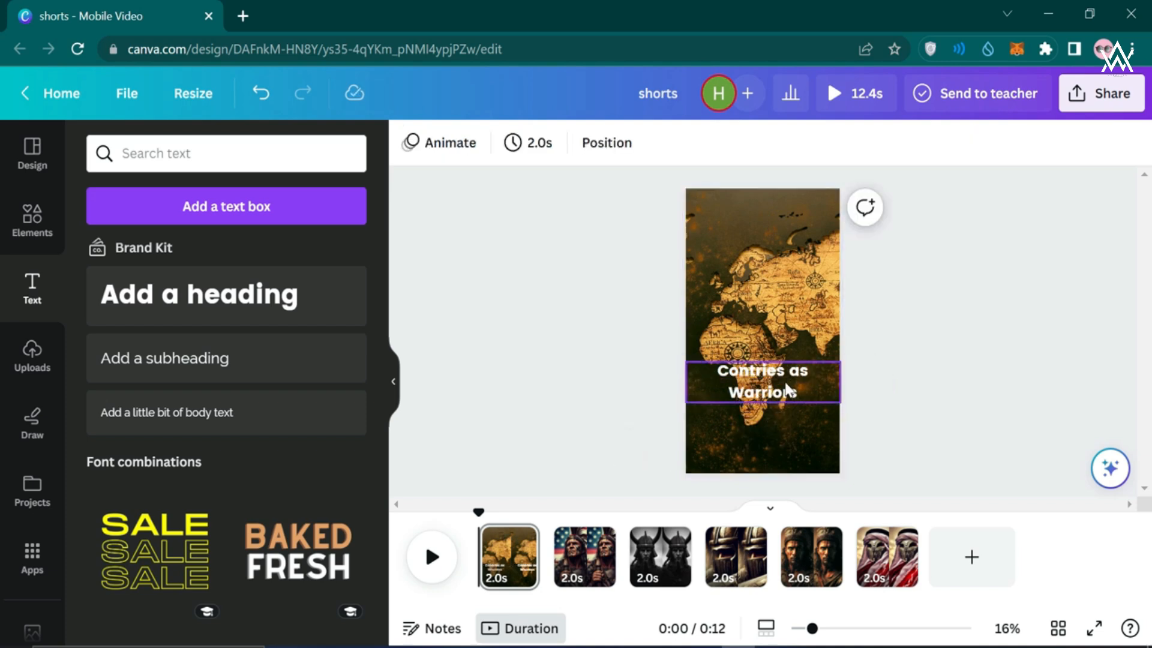
{"action": "left_click", "coordinate": [791, 384]}
{"action": "left_click_drag", "start_coordinate": [840, 383], "coordinate": [829, 415]}
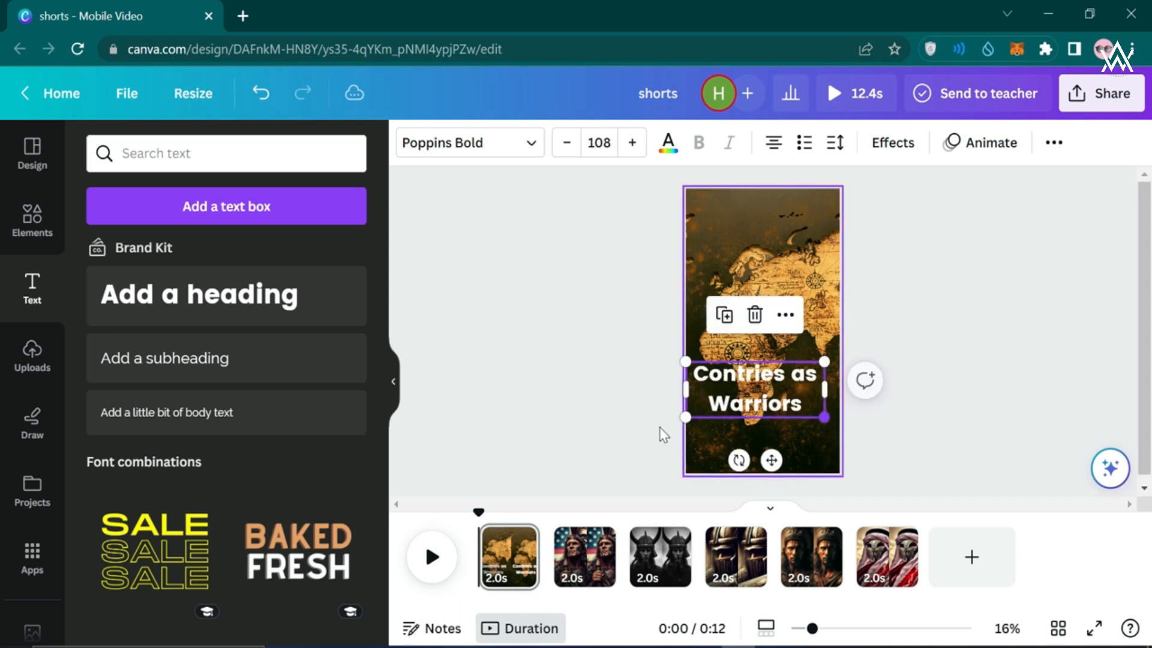
{"action": "left_click", "coordinate": [642, 420]}
{"action": "mouse_move", "coordinate": [751, 417]}
{"action": "left_mouse_down"}
{"action": "mouse_move", "coordinate": [742, 426]}
{"action": "mouse_move", "coordinate": [747, 411]}
{"action": "left_mouse_up"}
{"action": "left_click", "coordinate": [643, 418]}
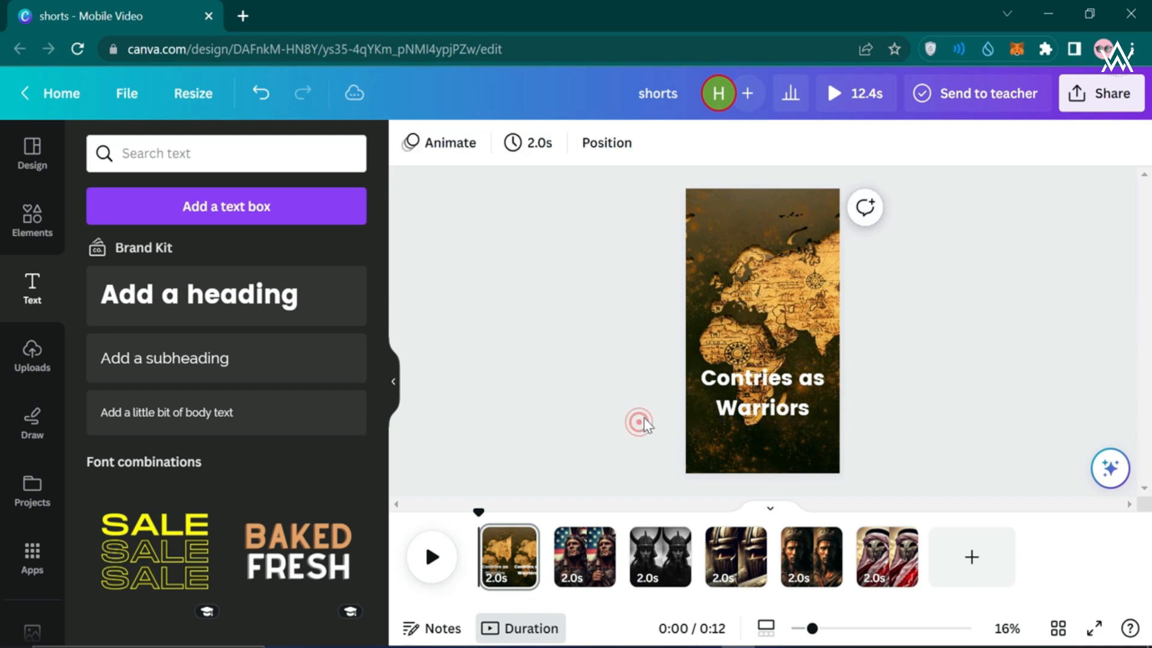
Fix the typo so the title reads 'Countries as Warriors'
{"action": "left_click", "coordinate": [732, 384]}
{"action": "left_click", "coordinate": [732, 384]}
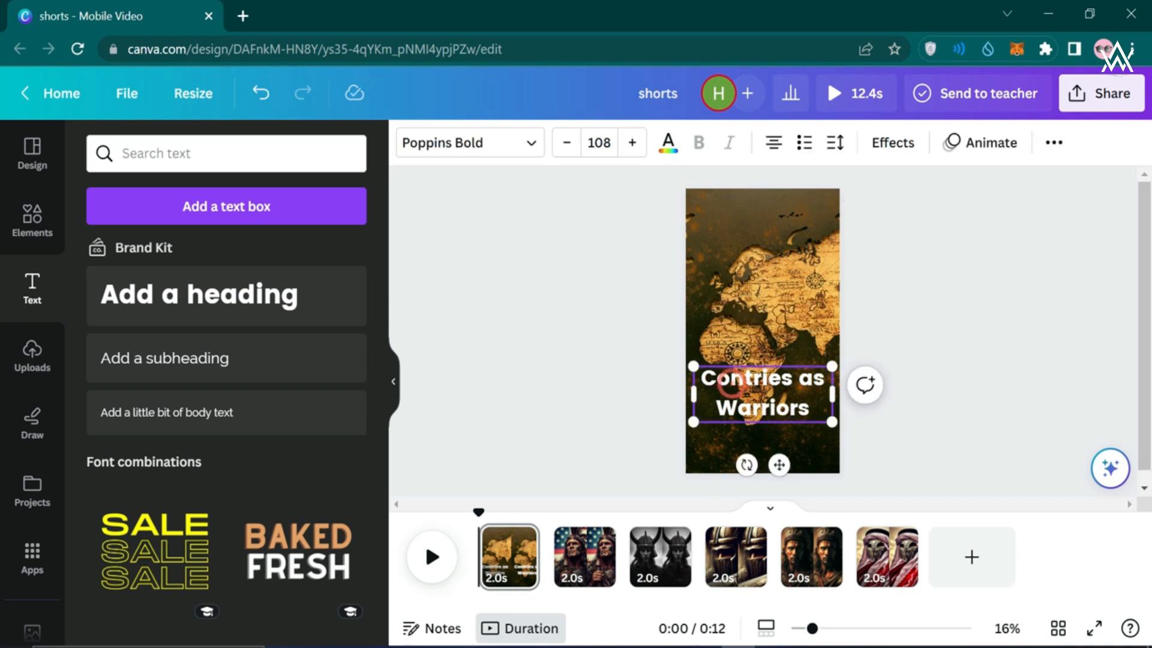
{"action": "type", "text": "u"}
{"action": "left_click", "coordinate": [638, 406]}
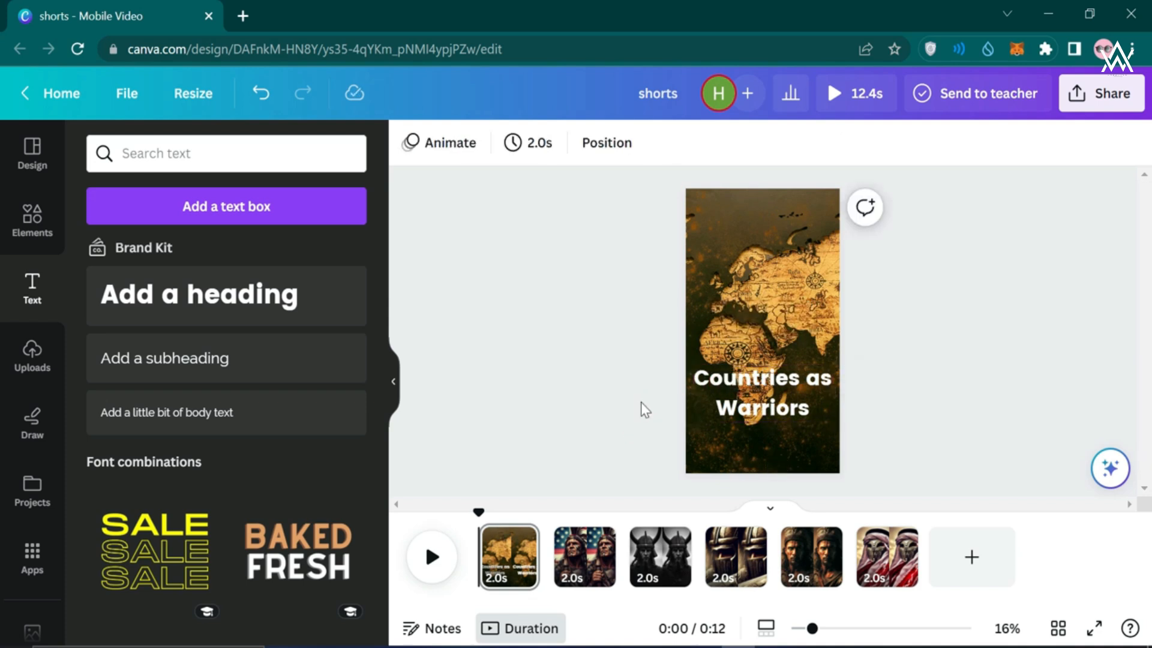
{"action": "left_click", "coordinate": [761, 396]}
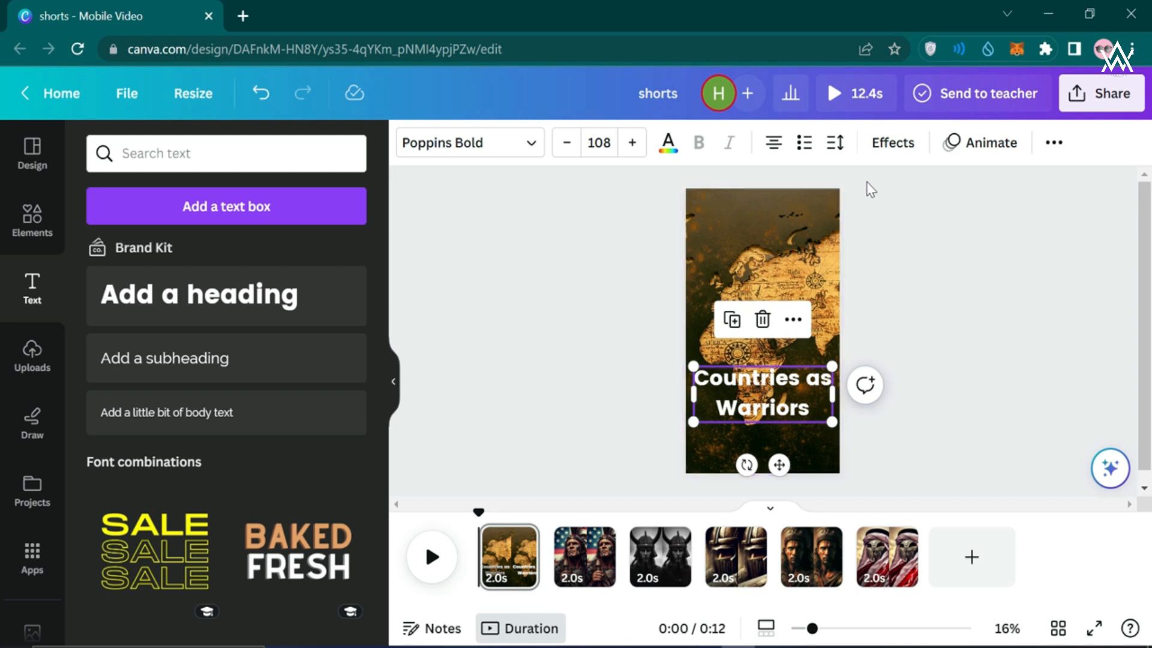
Give the title a Background text effect with roundness 40
{"action": "left_click", "coordinate": [885, 146]}
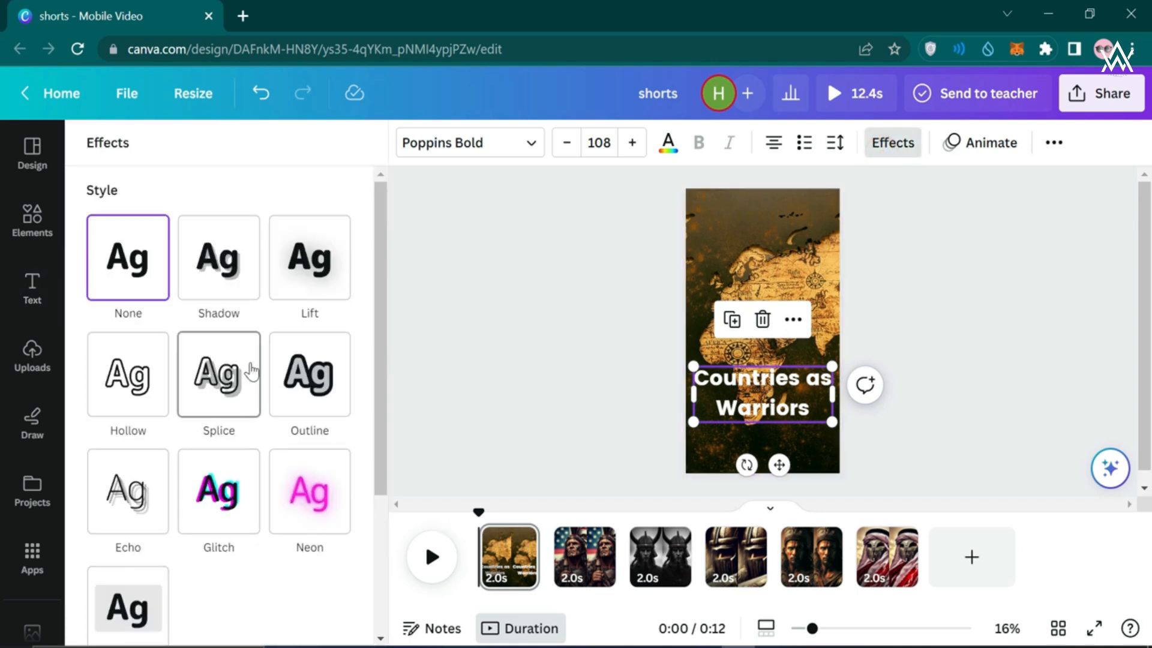
{"action": "scroll", "coordinate": [251, 374], "scroll_direction": "down", "scroll_amount": 2}
{"action": "left_click", "coordinate": [130, 527]}
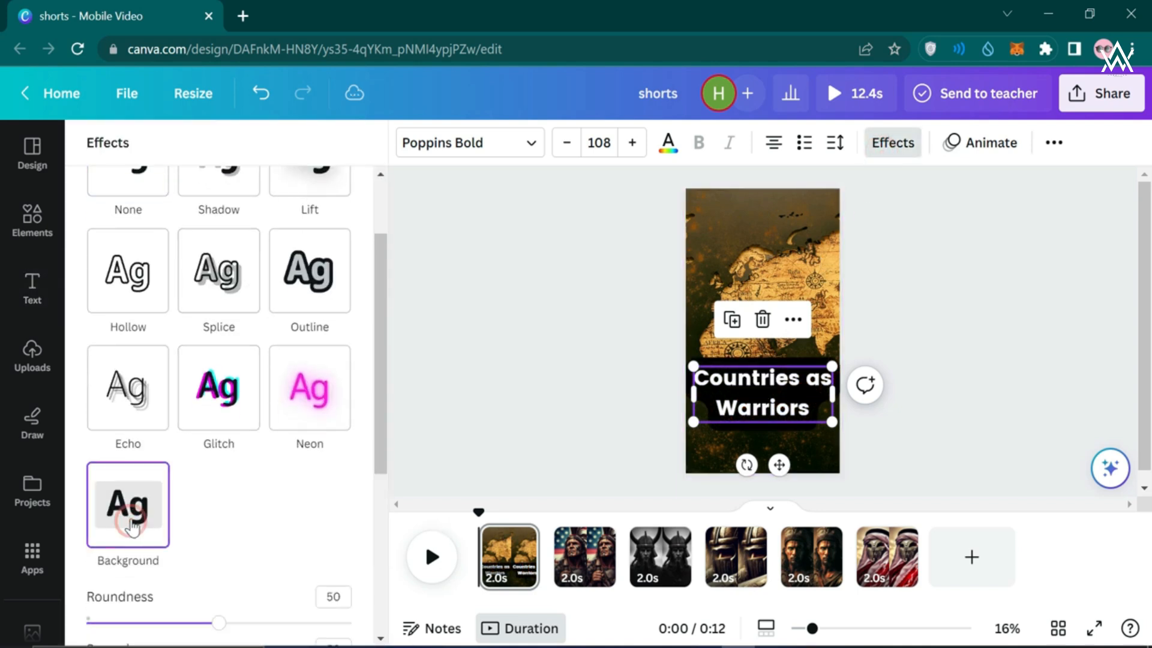
{"action": "scroll", "coordinate": [219, 528], "scroll_direction": "down", "scroll_amount": 1}
{"action": "left_click_drag", "start_coordinate": [218, 598], "coordinate": [90, 525]}
{"action": "scroll", "coordinate": [215, 545], "scroll_direction": "down", "scroll_amount": 2}
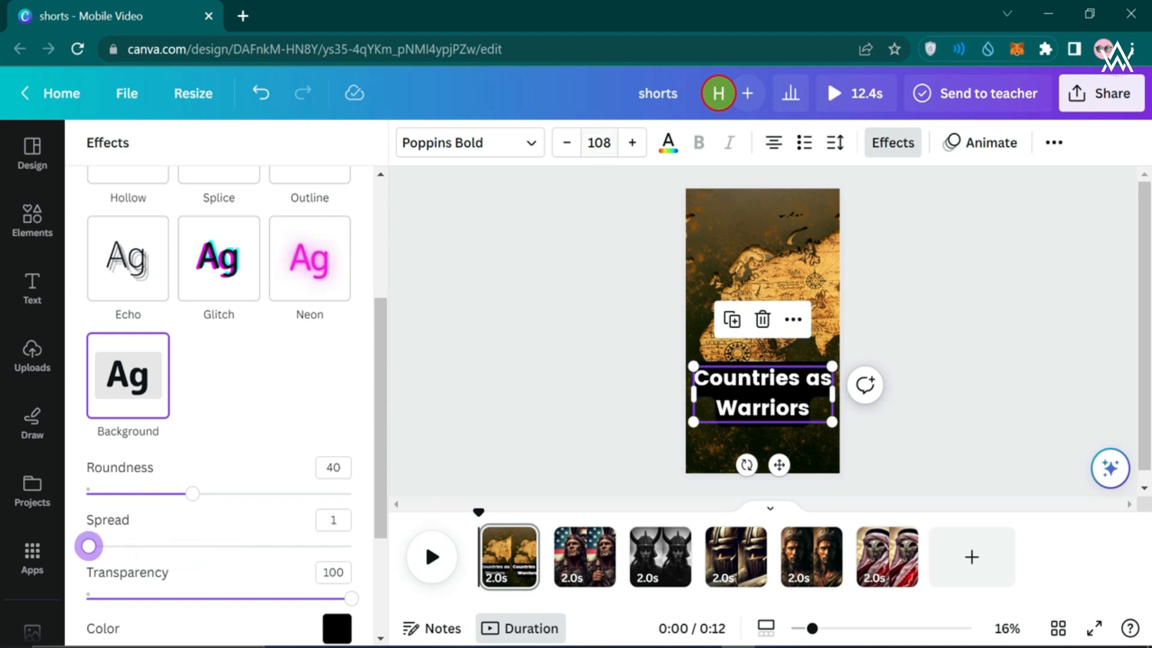
{"action": "scroll", "coordinate": [222, 432], "scroll_direction": "down", "scroll_amount": 3}
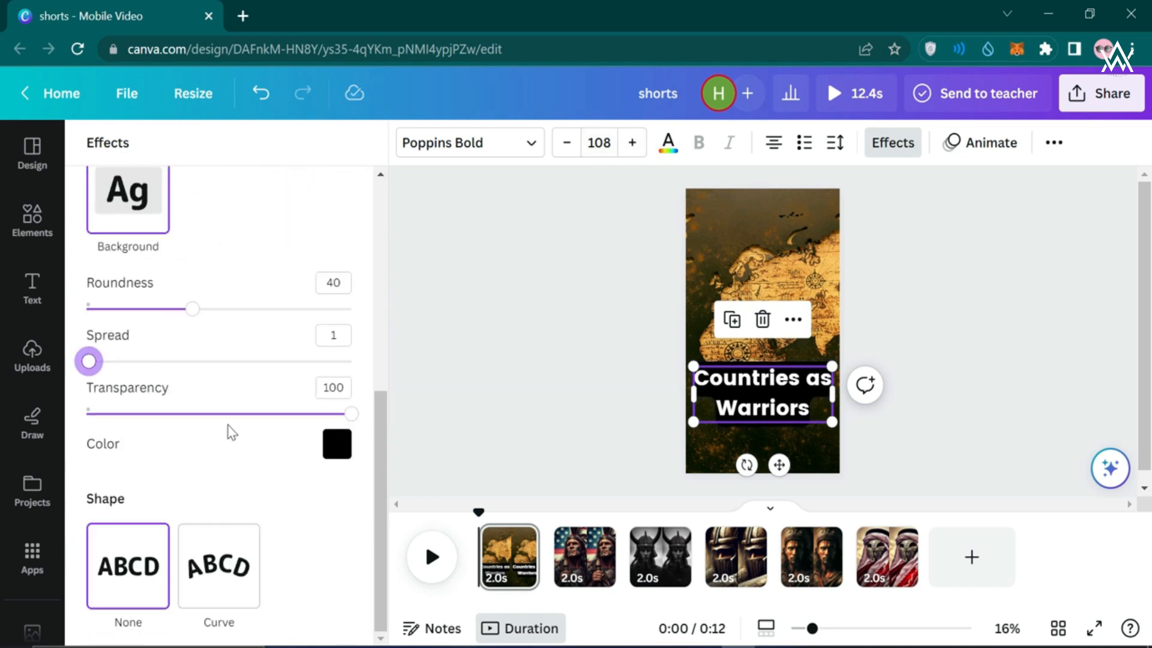
Change the title text colour to a custom yellow, #FFD600
{"action": "left_click", "coordinate": [676, 154]}
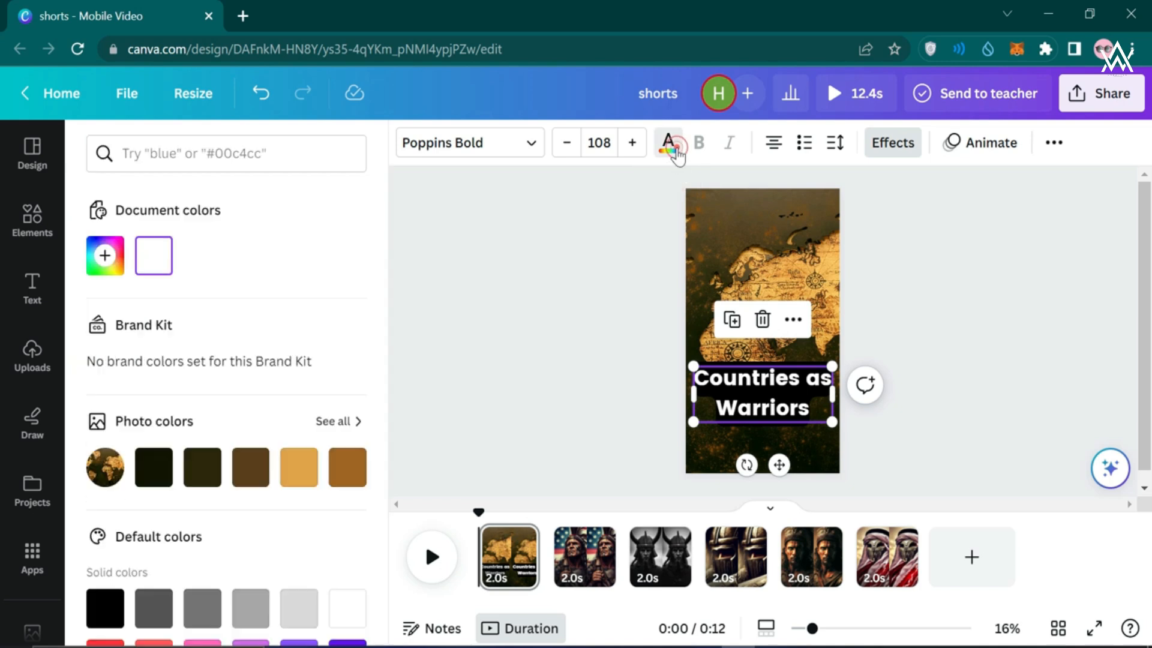
{"action": "scroll", "coordinate": [190, 348], "scroll_direction": "down", "scroll_amount": 2}
{"action": "left_click", "coordinate": [293, 364]}
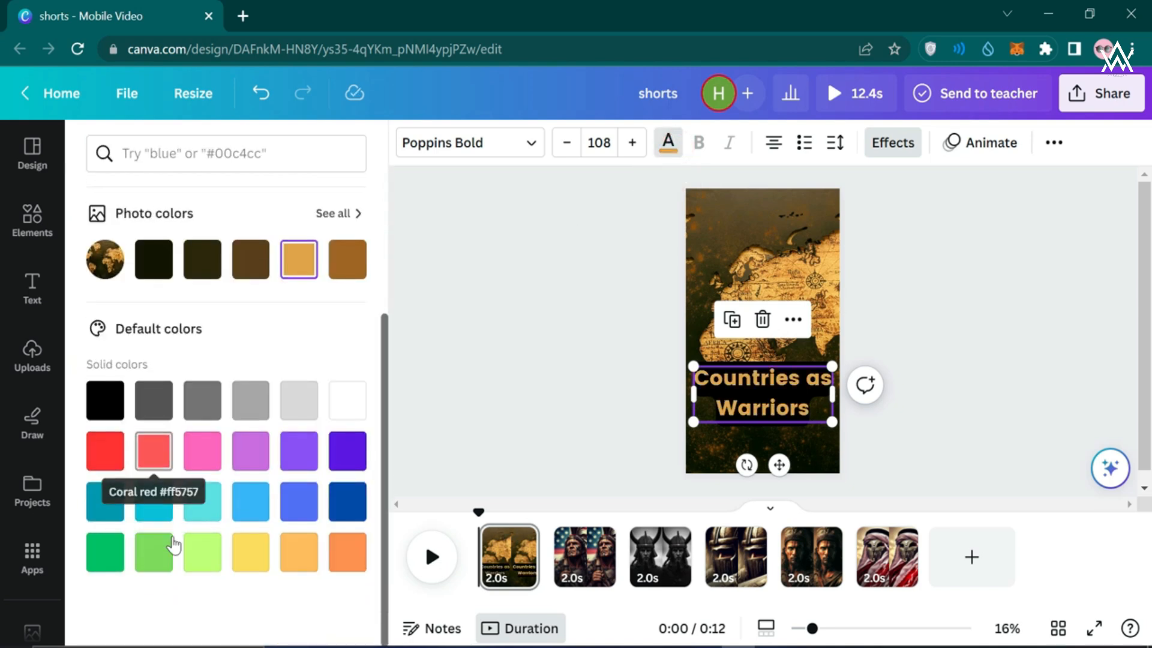
{"action": "scroll", "coordinate": [172, 528], "scroll_direction": "up", "scroll_amount": 3}
{"action": "left_click", "coordinate": [105, 256]}
{"action": "left_click_drag", "start_coordinate": [242, 346], "coordinate": [313, 304]}
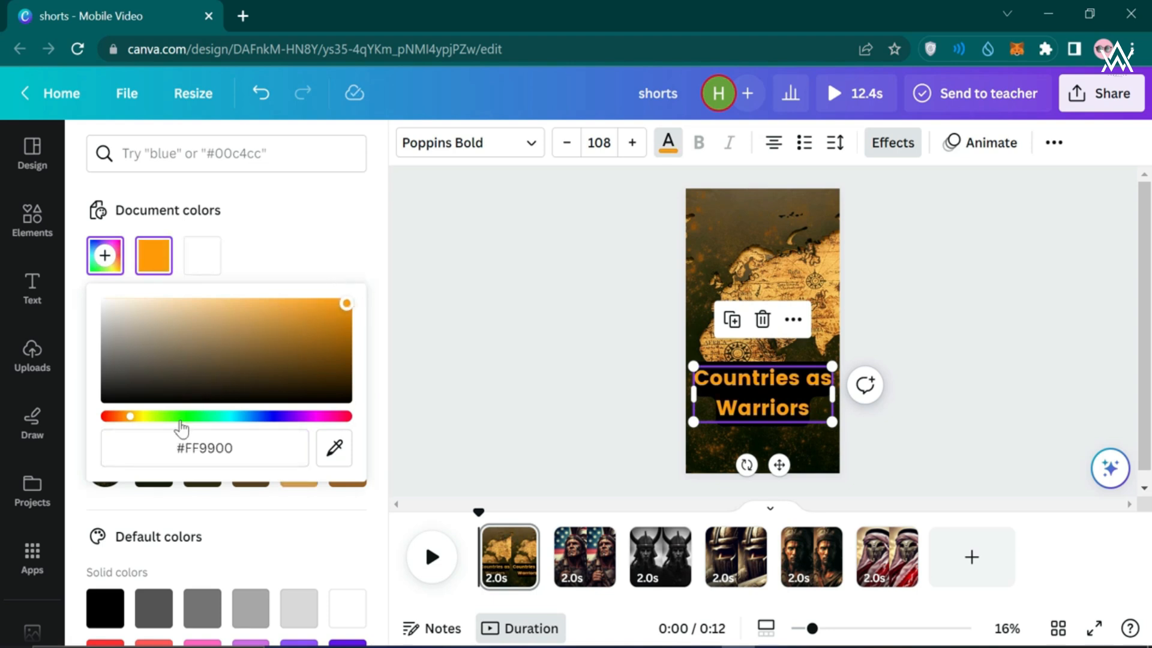
{"action": "left_click", "coordinate": [144, 417]}
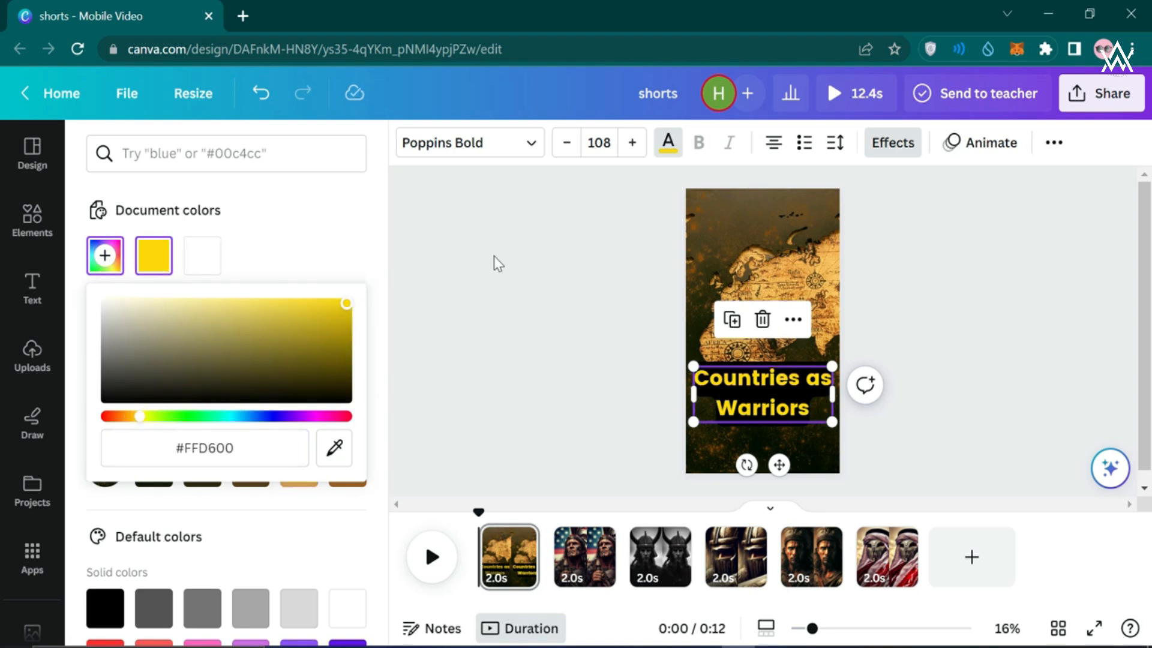
{"action": "key", "text": "Escape"}
Change the title's text background colour in Effects from black to white
{"action": "left_click", "coordinate": [882, 143]}
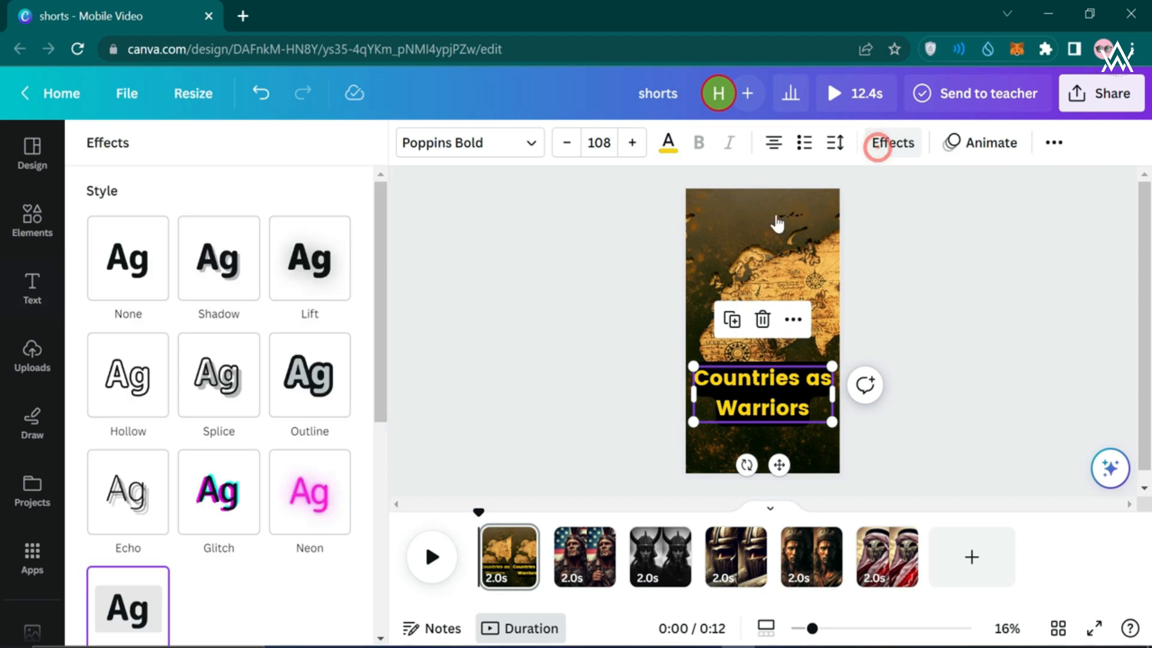
{"action": "scroll", "coordinate": [285, 462], "scroll_direction": "down", "scroll_amount": 2}
{"action": "scroll", "coordinate": [300, 480], "scroll_direction": "down", "scroll_amount": 5}
{"action": "left_click", "coordinate": [337, 528]}
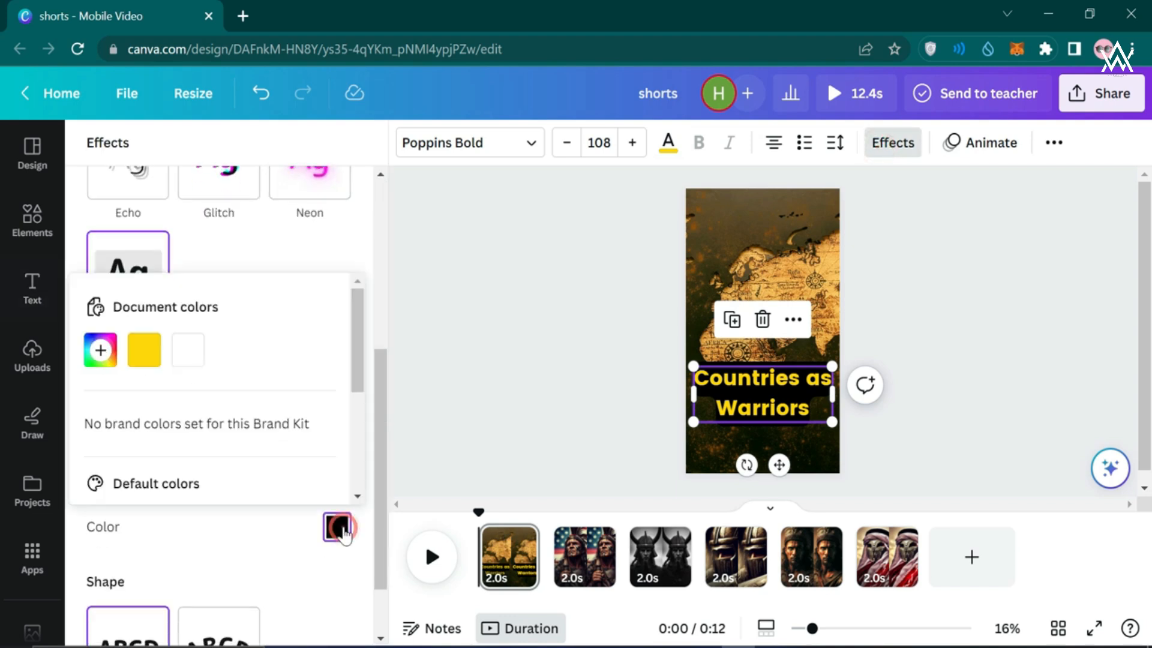
{"action": "left_click", "coordinate": [182, 360]}
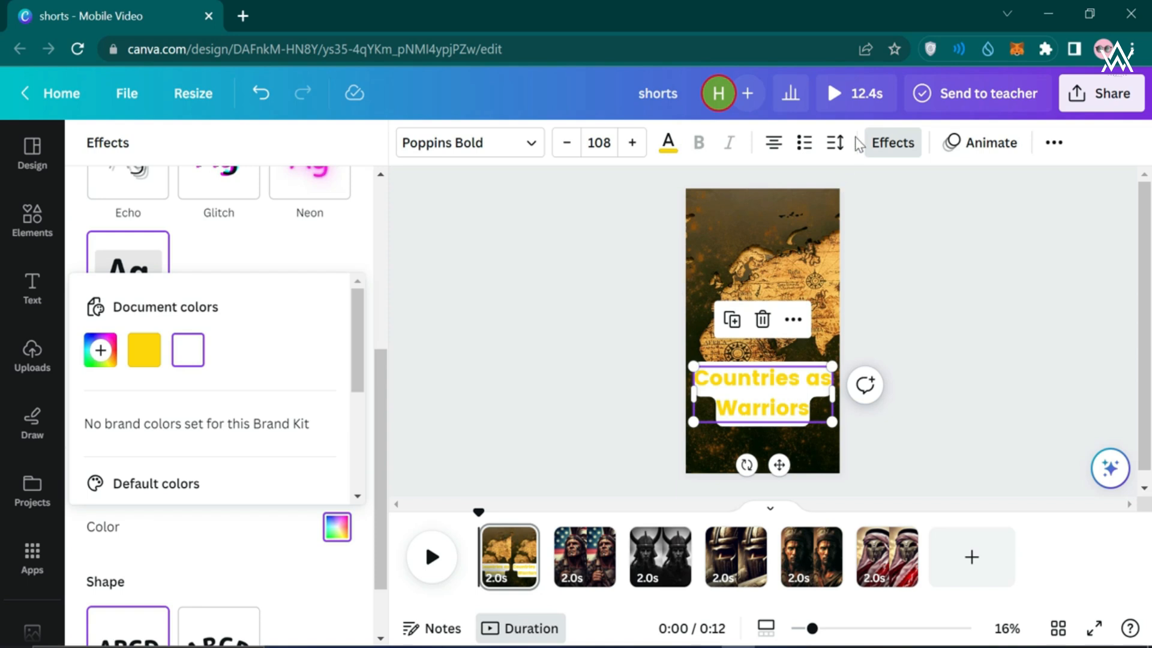
{"action": "left_click", "coordinate": [841, 146]}
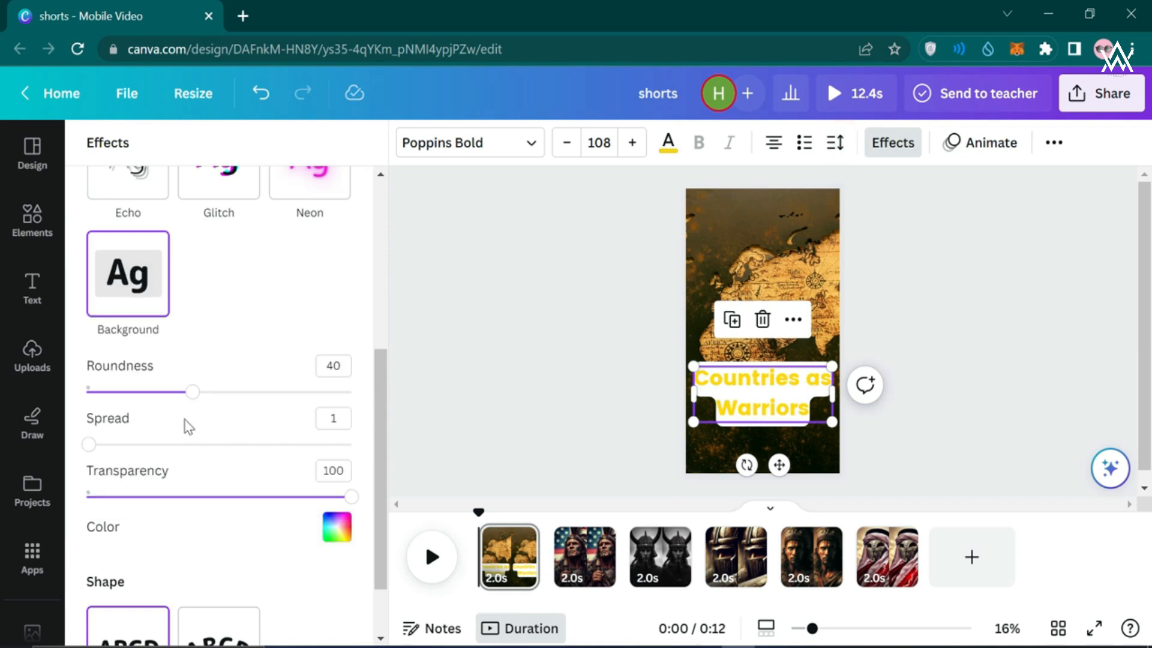
{"action": "left_click", "coordinate": [498, 324]}
Tighten the title's line spacing to about 0.84
{"action": "left_click", "coordinate": [837, 143]}
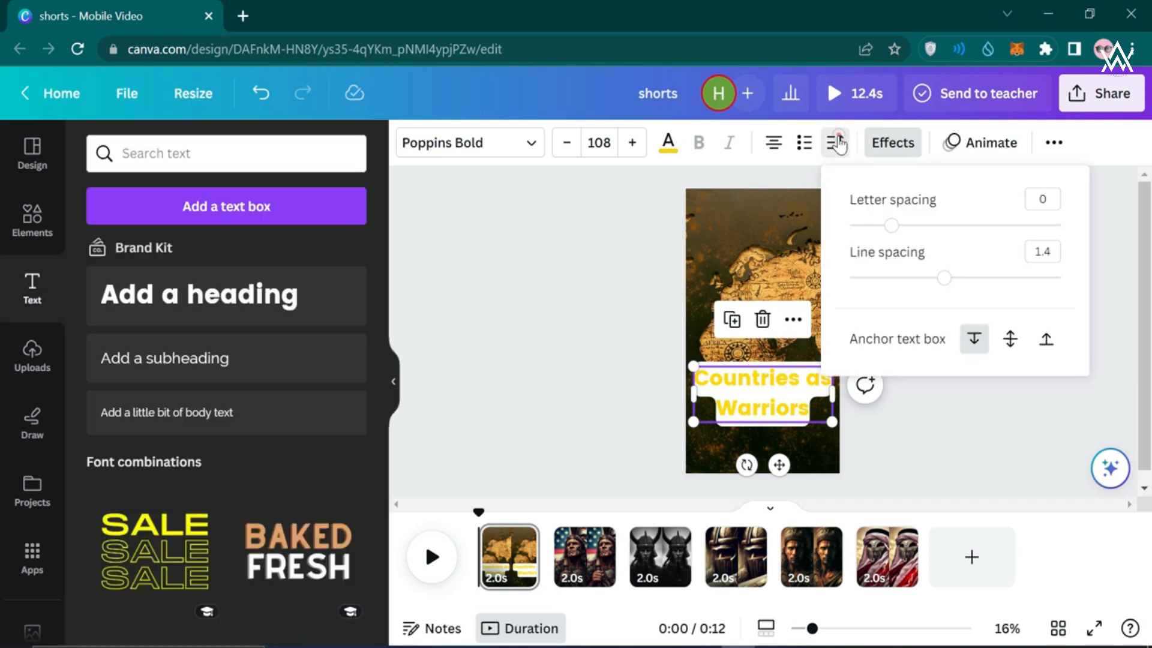
{"action": "left_click_drag", "start_coordinate": [942, 287], "coordinate": [894, 282]}
{"action": "left_click", "coordinate": [514, 438]}
{"action": "left_click", "coordinate": [671, 398]}
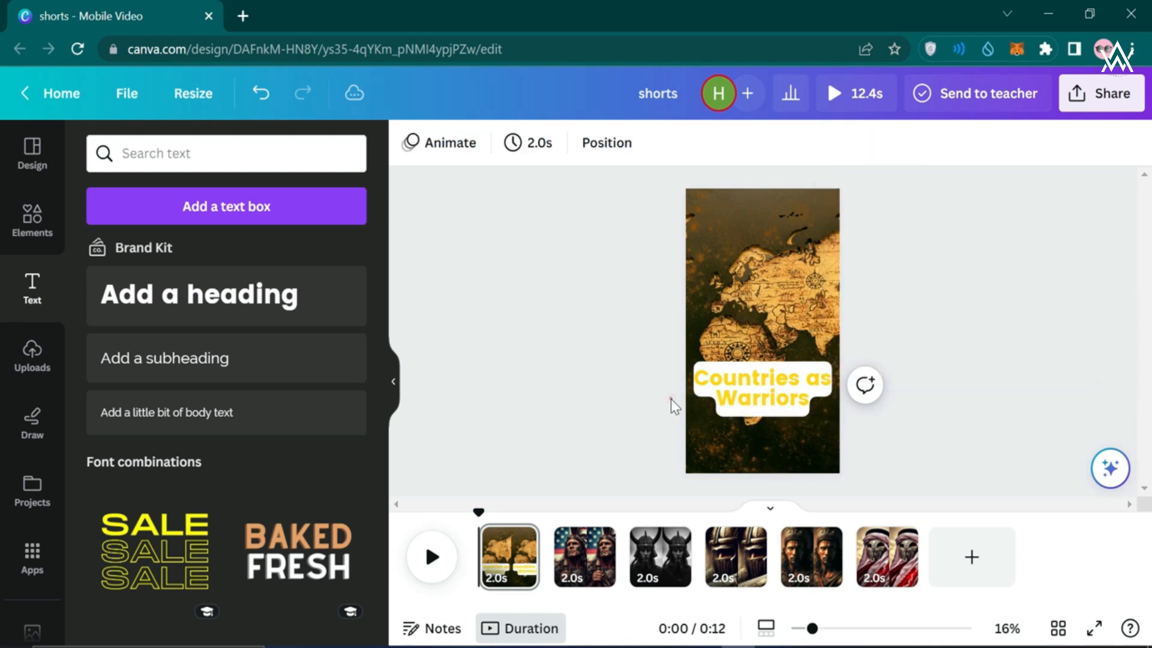
Shrink the title text to size 96.7, nudge it down-right, and adjust the page zoom
{"action": "left_click", "coordinate": [790, 402]}
{"action": "left_click_drag", "start_coordinate": [834, 412], "coordinate": [768, 388]}
{"action": "left_click", "coordinate": [530, 458]}
{"action": "left_click", "coordinate": [585, 413]}
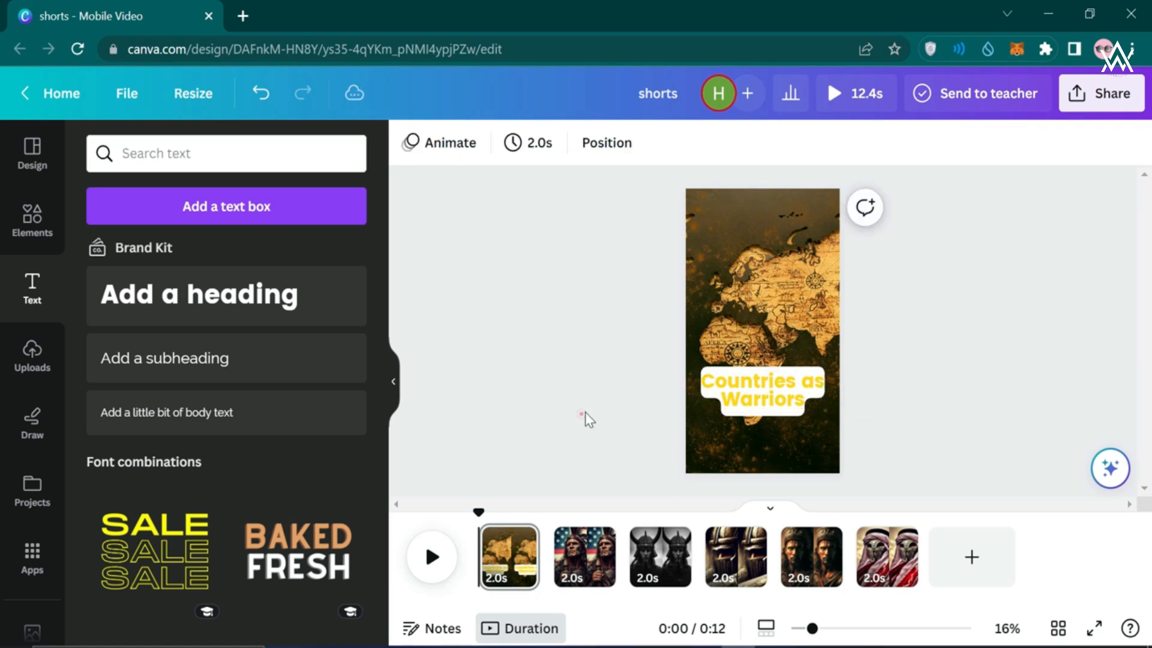
{"action": "scroll", "coordinate": [585, 413], "scroll_direction": "up", "scroll_amount": 2}
{"action": "scroll", "coordinate": [585, 412], "scroll_direction": "down", "scroll_amount": 3}
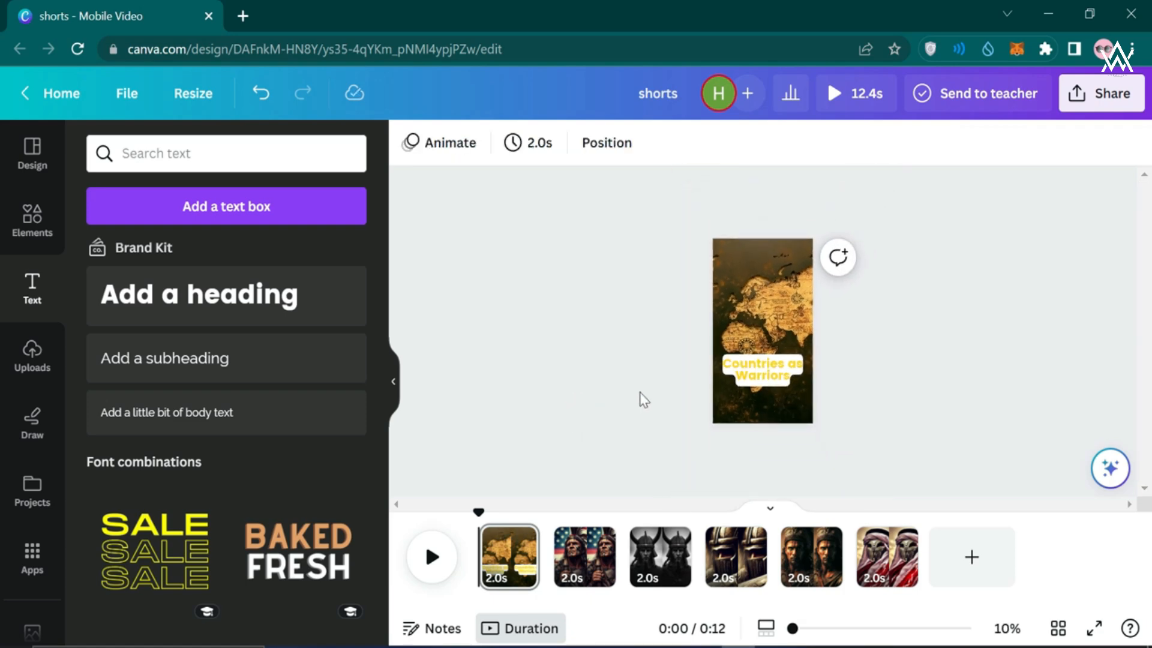
{"action": "scroll", "coordinate": [644, 400], "scroll_direction": "up", "scroll_amount": 2}
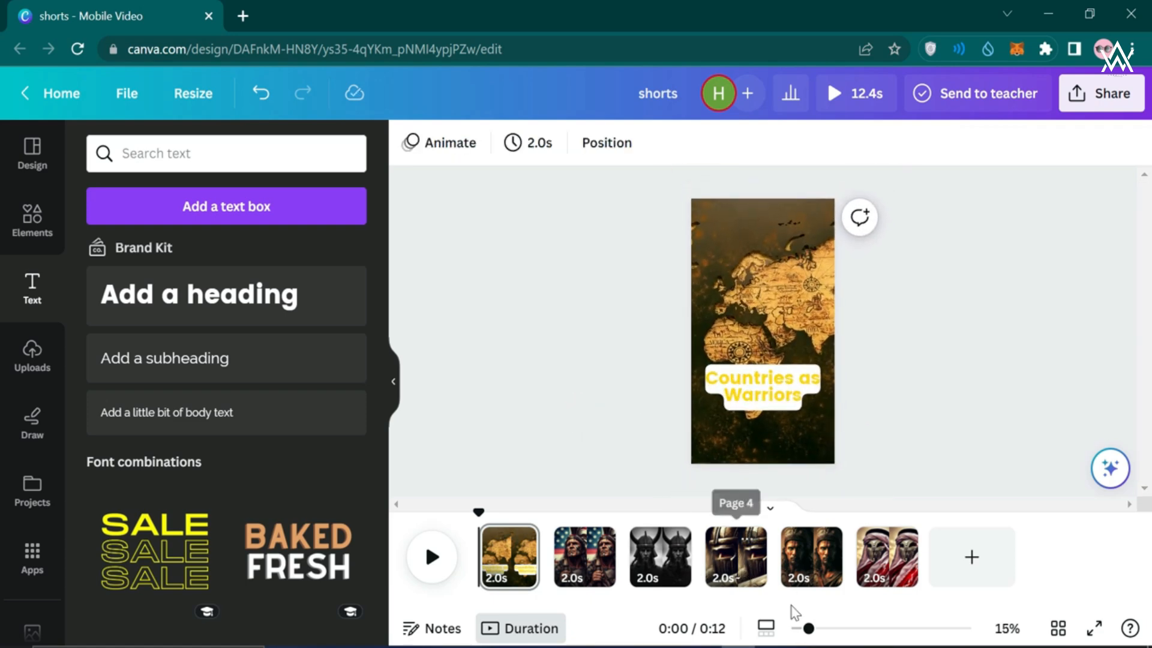
{"action": "mouse_move", "coordinate": [809, 628]}
{"action": "left_mouse_down"}
{"action": "mouse_move", "coordinate": [900, 609]}
{"action": "mouse_move", "coordinate": [798, 607]}
{"action": "mouse_move", "coordinate": [829, 609]}
{"action": "mouse_move", "coordinate": [815, 607]}
{"action": "left_mouse_up"}
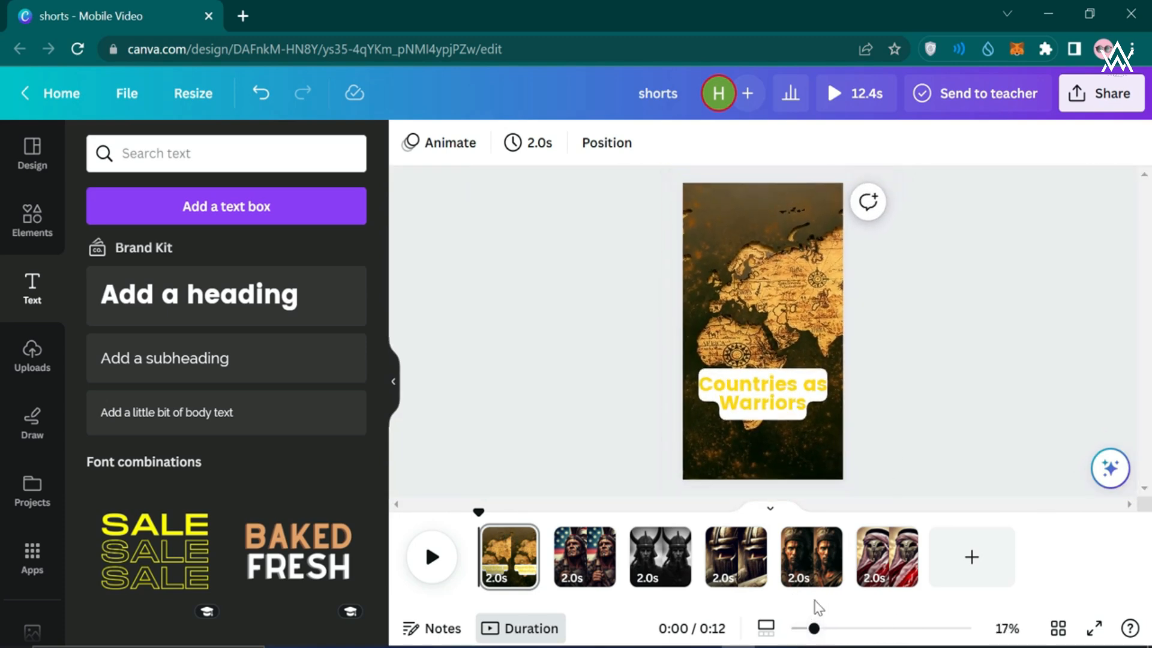
Step through warrior pages 2 to 6, then return to the USA page 2
{"action": "left_click", "coordinate": [739, 390]}
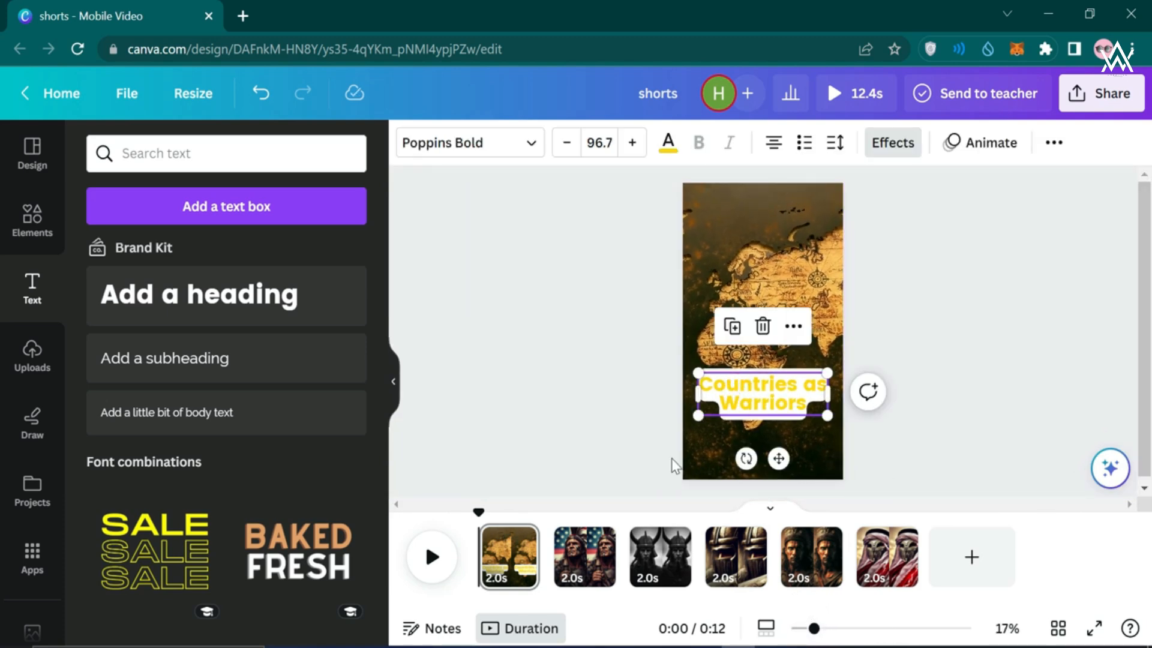
{"action": "left_click", "coordinate": [579, 558]}
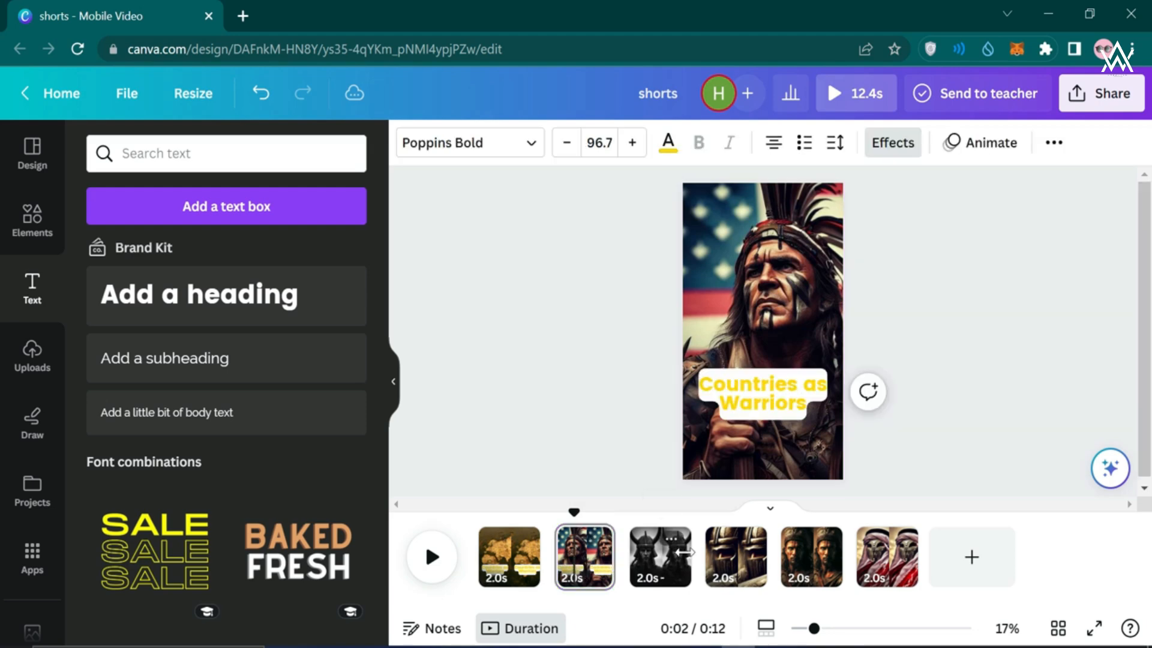
{"action": "left_click", "coordinate": [670, 566]}
{"action": "left_click", "coordinate": [740, 575]}
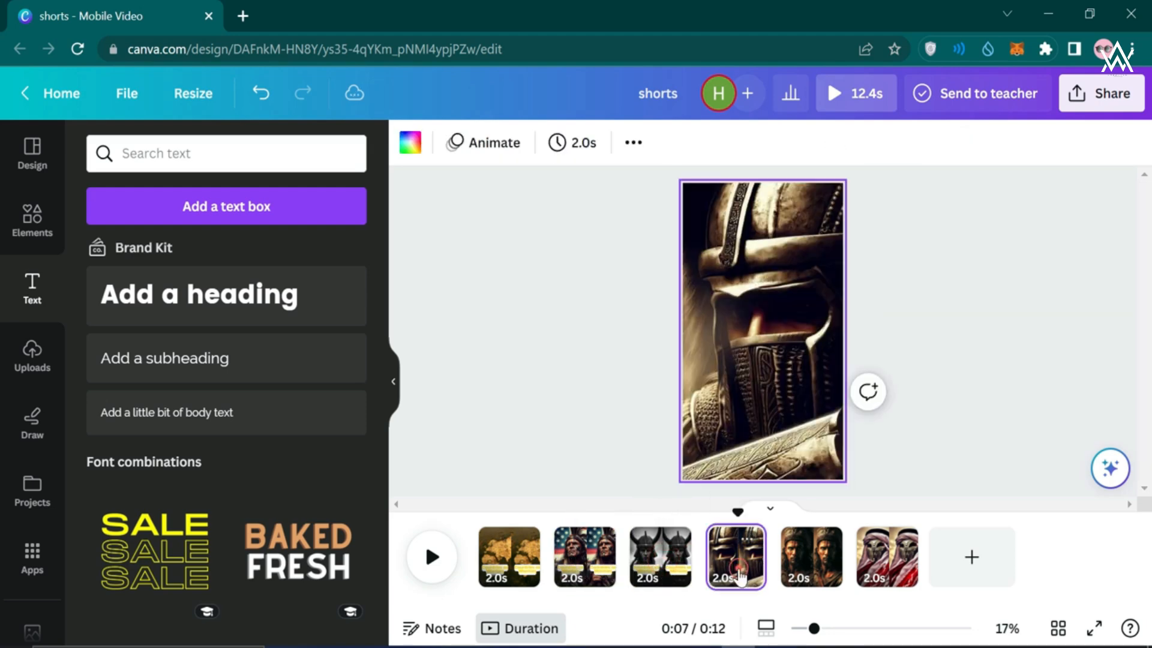
{"action": "left_click", "coordinate": [811, 564]}
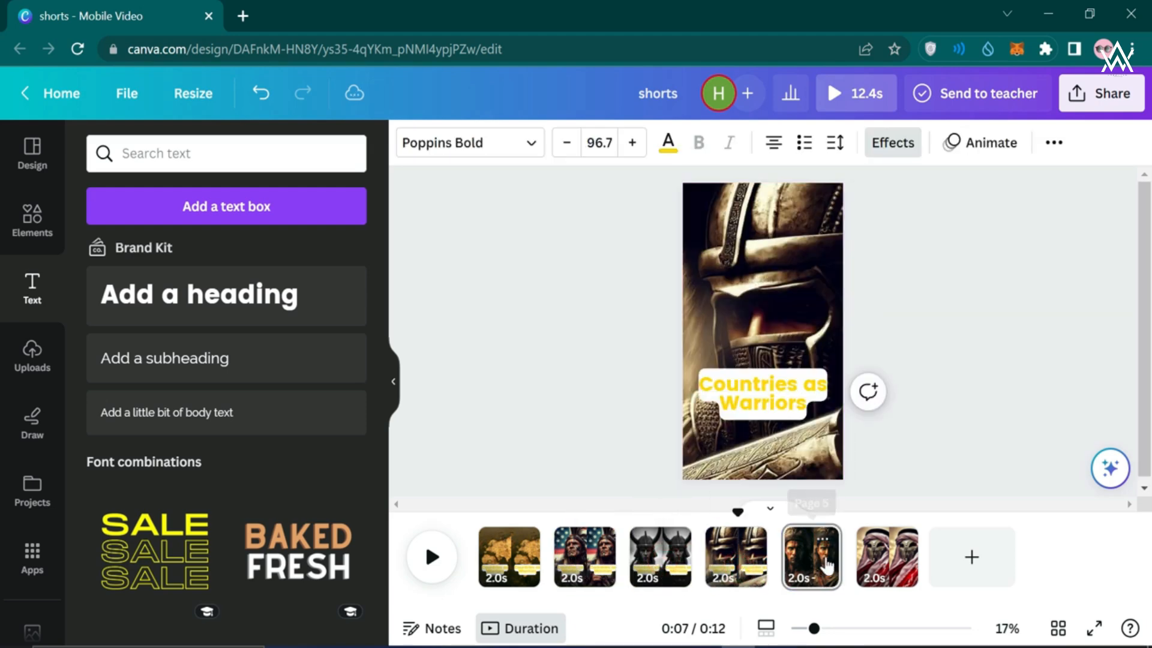
{"action": "left_click", "coordinate": [877, 564]}
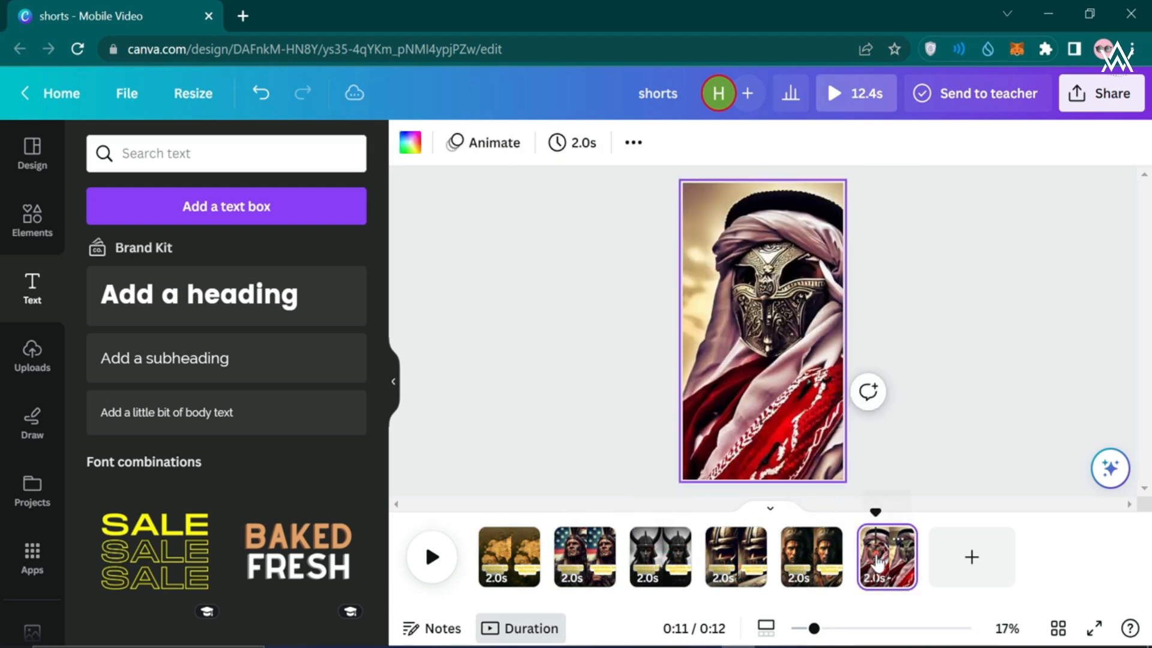
{"action": "left_click", "coordinate": [573, 575]}
Retype the page 2 title as USA and the page 3 title as Sweden
{"action": "double_click", "coordinate": [772, 388]}
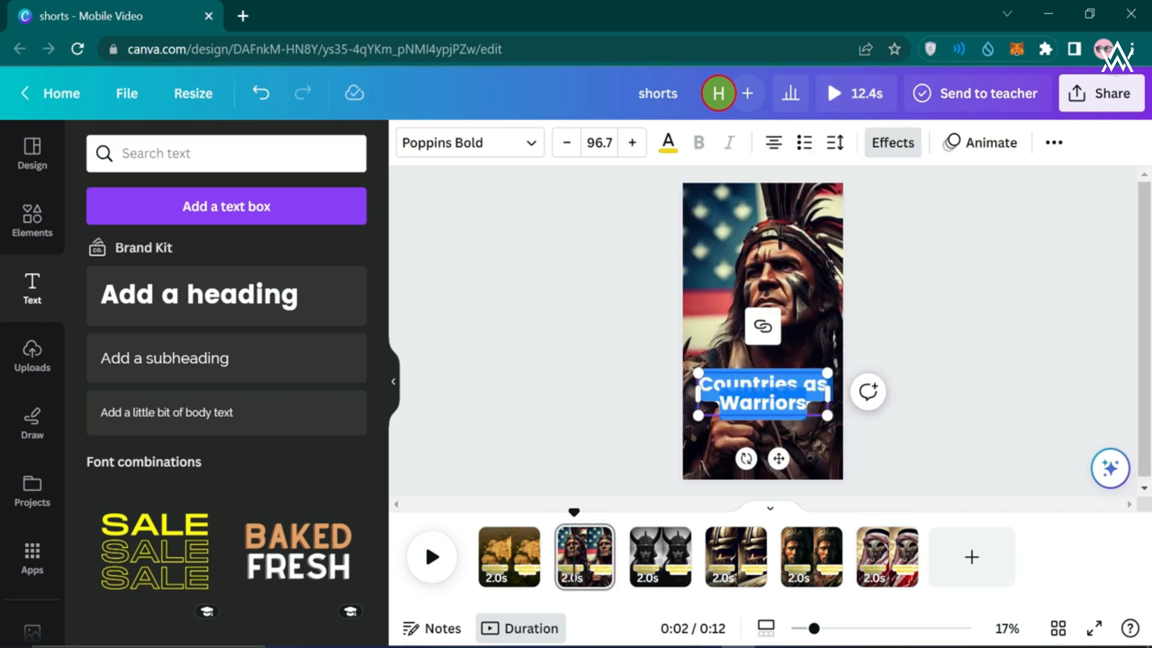
{"action": "type", "text": "USA"}
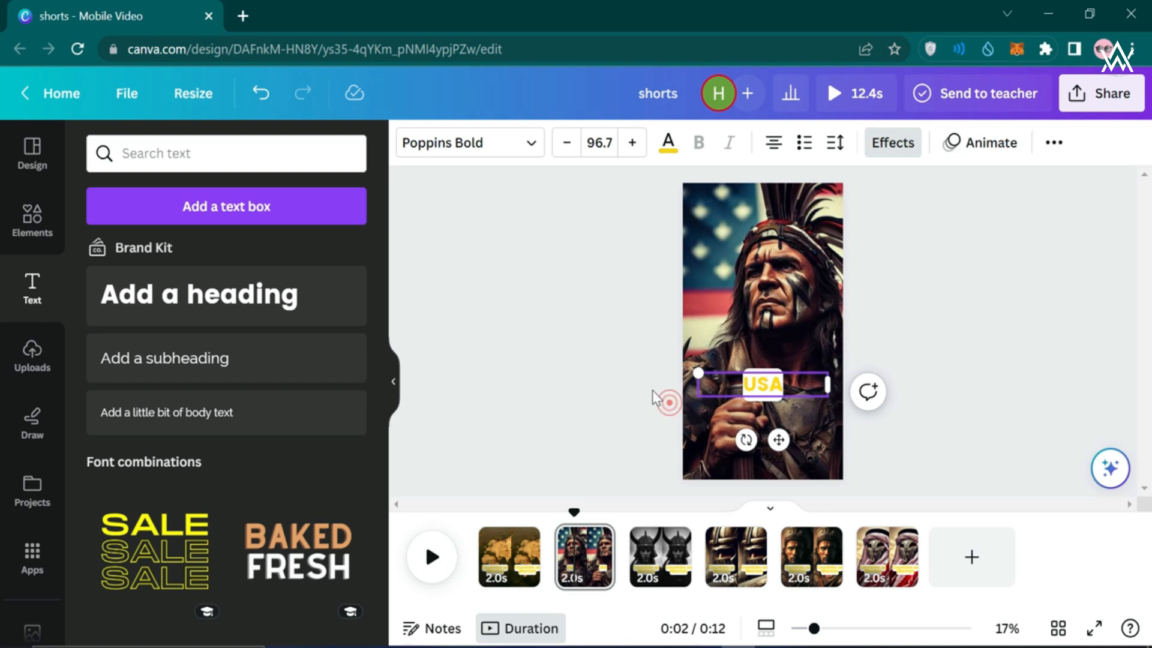
{"action": "left_click", "coordinate": [667, 569]}
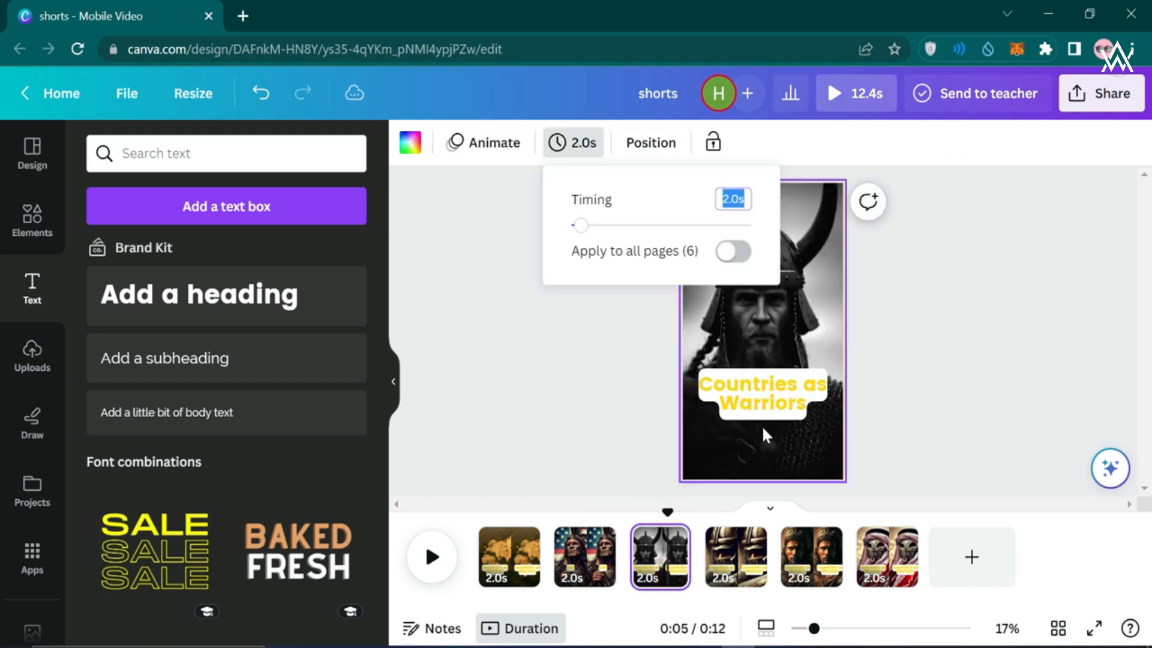
{"action": "left_click", "coordinate": [778, 399]}
{"action": "left_click", "coordinate": [777, 399]}
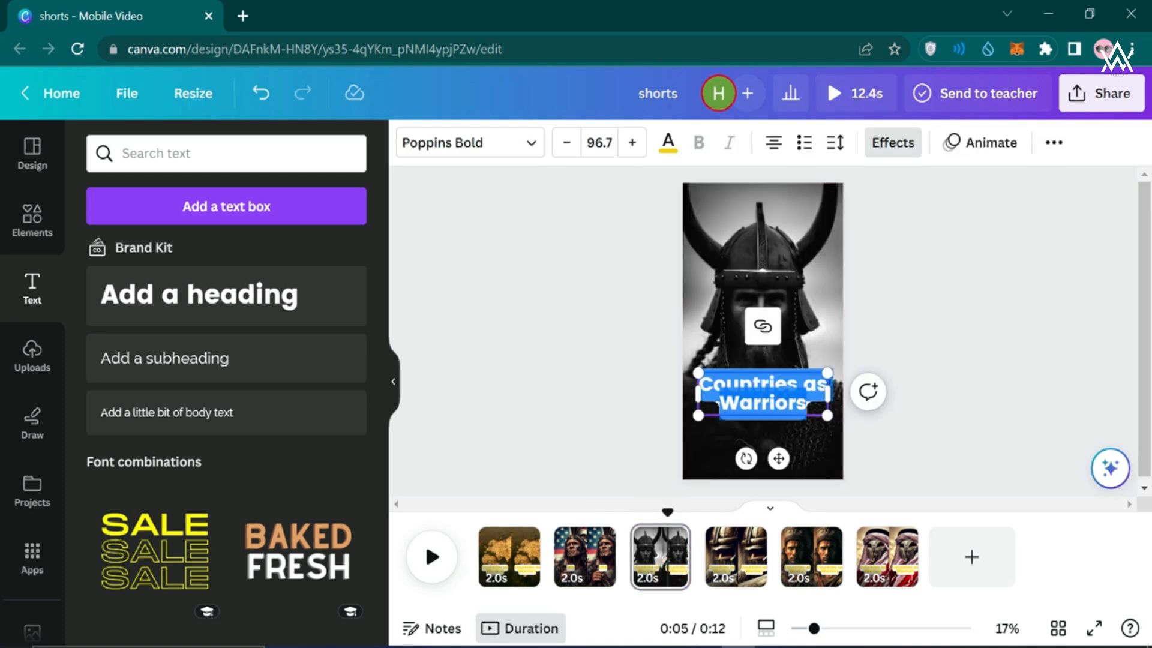
{"action": "type", "text": "Sweden"}
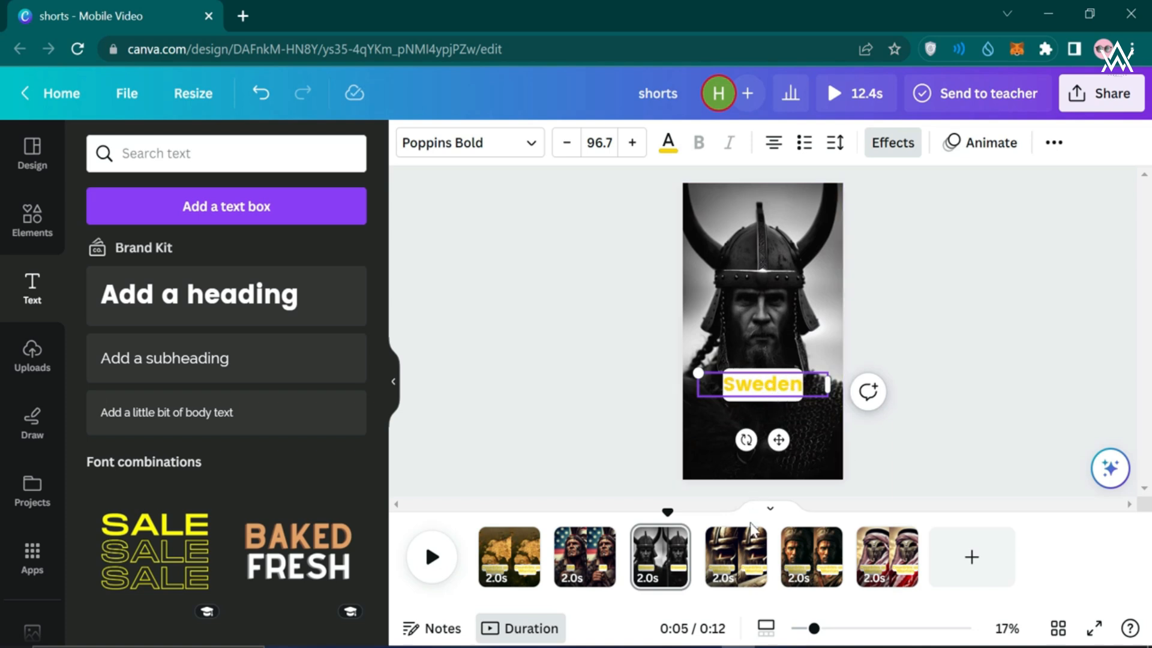
Rename the page 4 title 'Suadi Arabia', widening the box and nudging it down-right
{"action": "left_click", "coordinate": [745, 555]}
{"action": "double_click", "coordinate": [786, 391]}
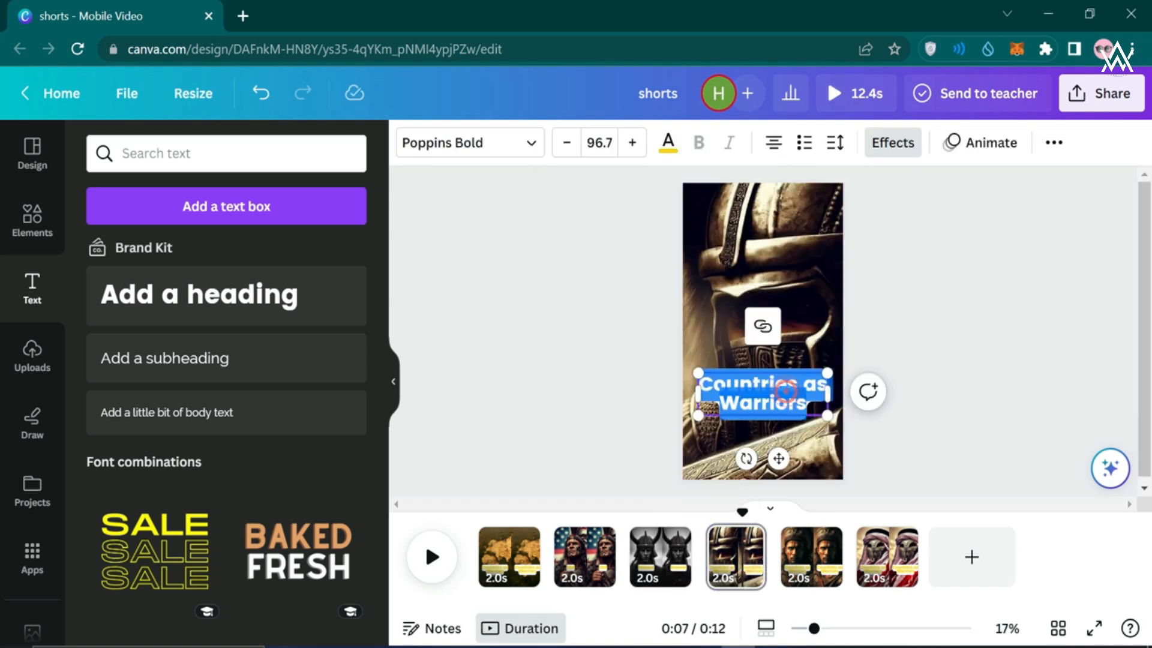
{"action": "type", "text": "S"}
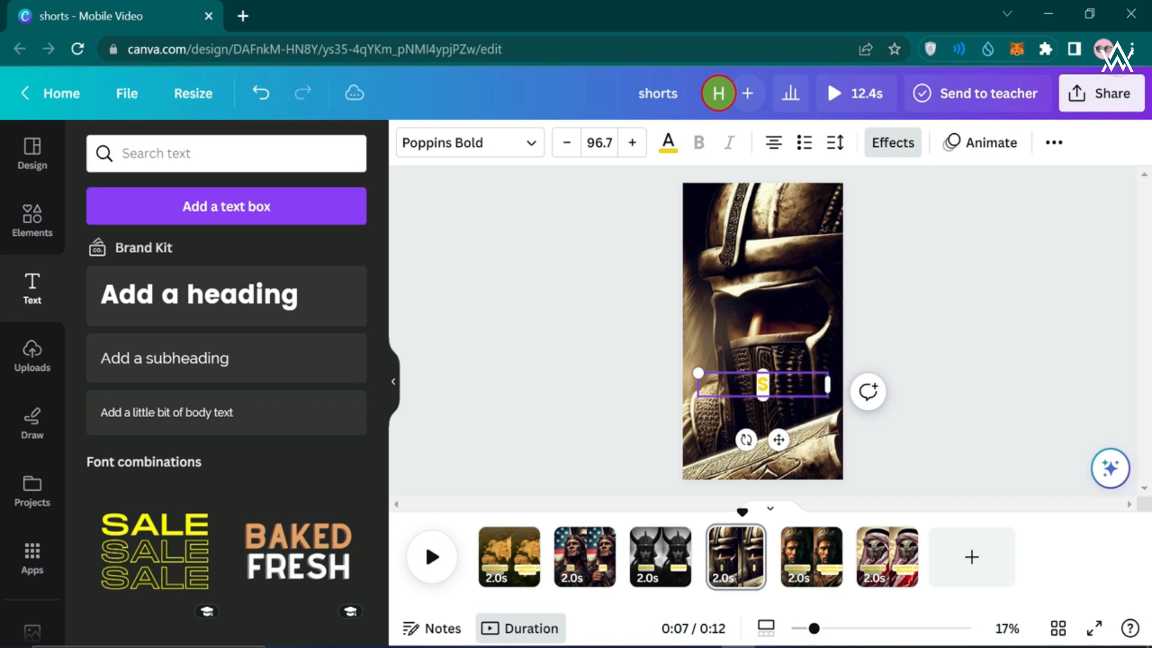
{"action": "type", "text": "uadi"}
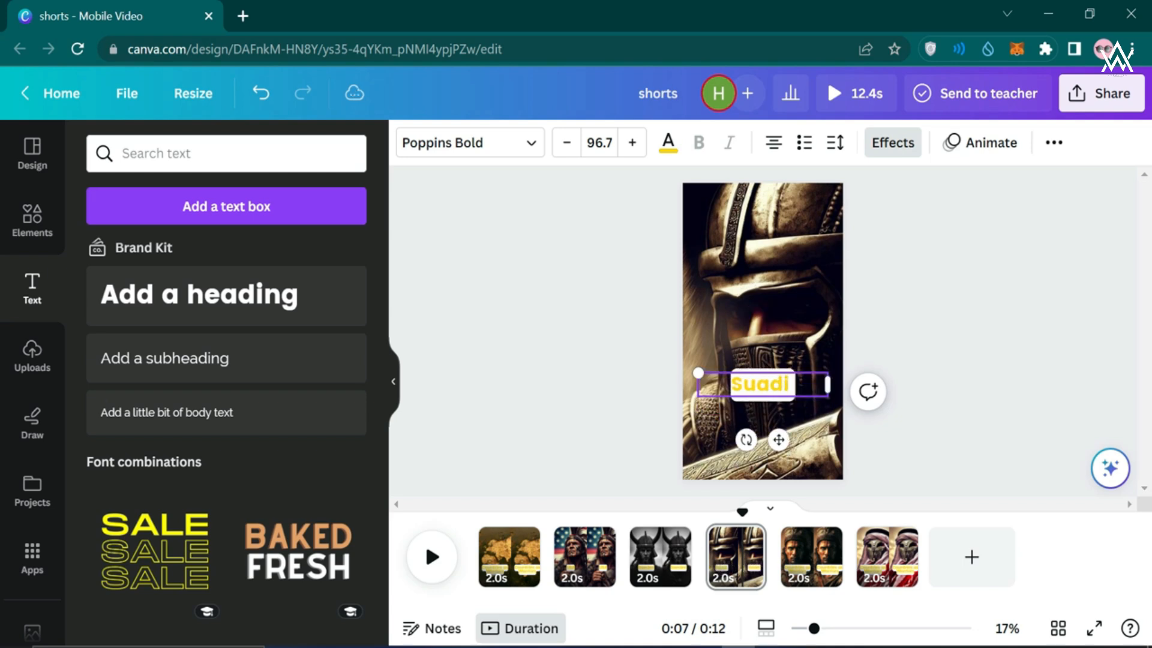
{"action": "type", "text": " Arabia"}
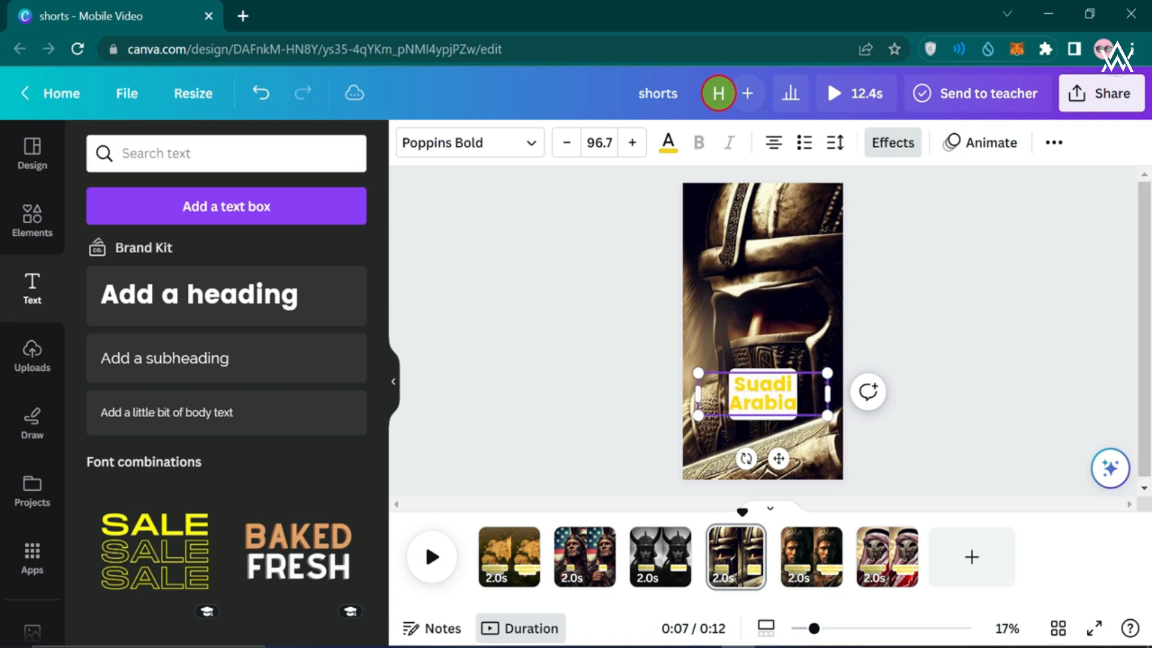
{"action": "left_click_drag", "start_coordinate": [698, 397], "coordinate": [683, 393]}
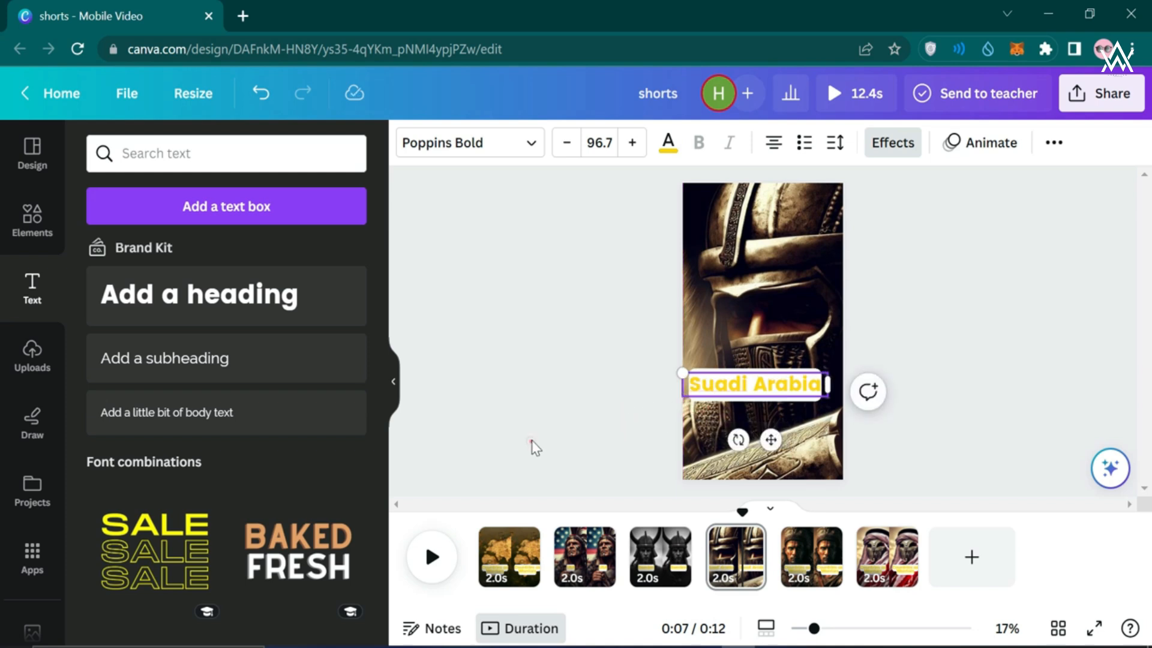
{"action": "left_click_drag", "start_coordinate": [771, 440], "coordinate": [779, 453]}
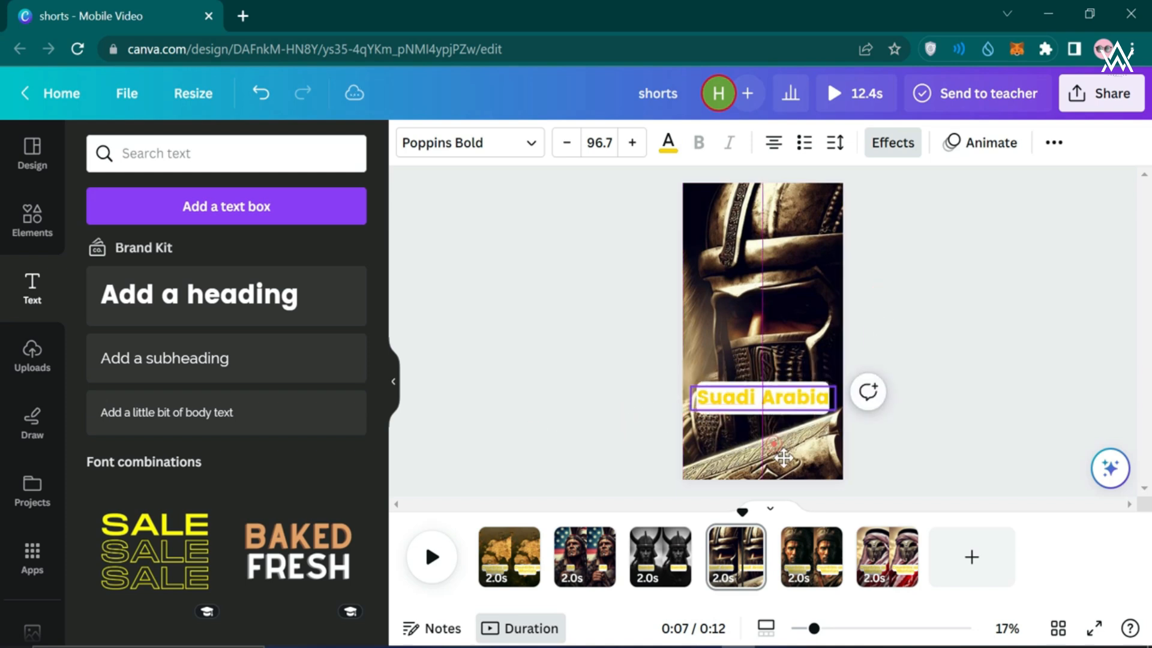
Replace the page 5 title with 'India'
{"action": "left_click", "coordinate": [611, 441]}
{"action": "left_click", "coordinate": [804, 561]}
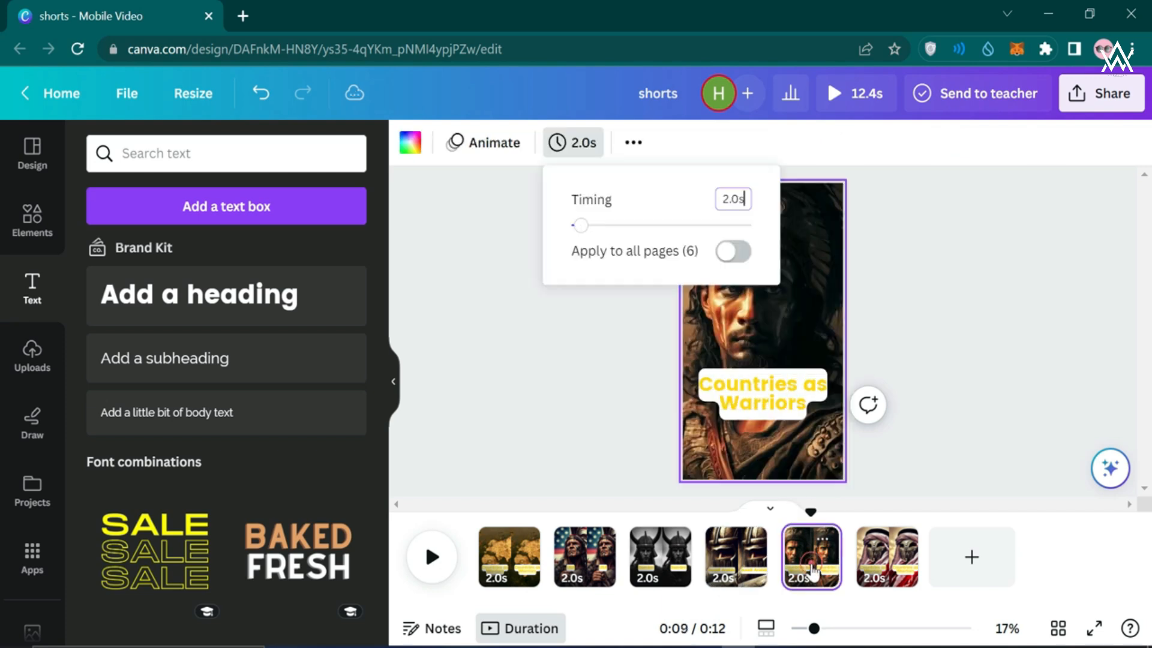
{"action": "left_click", "coordinate": [692, 399]}
{"action": "left_click", "coordinate": [765, 405]}
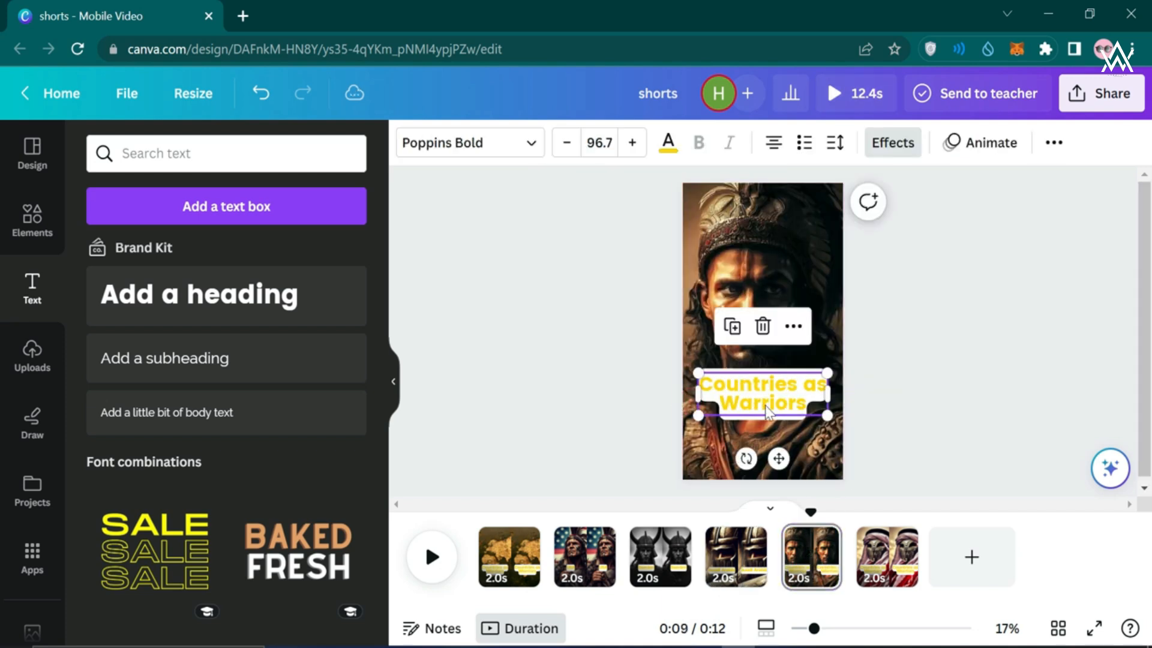
{"action": "left_click", "coordinate": [765, 405]}
{"action": "type", "text": "India"}
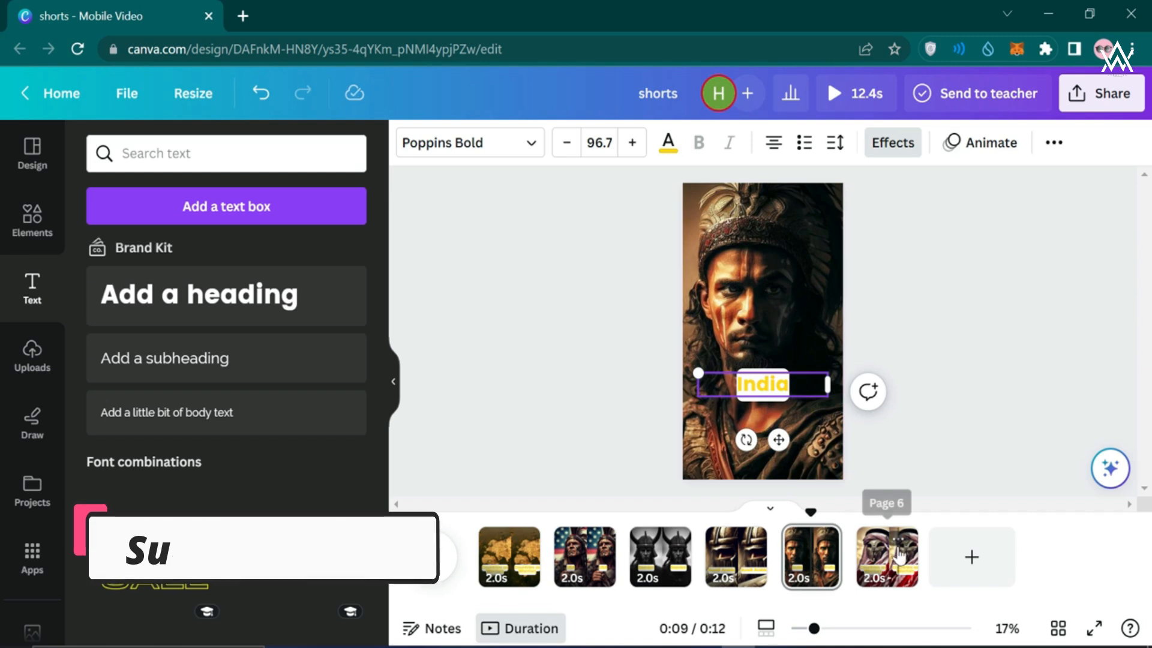
Replace the page 6 title with 'Egypt' and rewind the preview
{"action": "left_click", "coordinate": [887, 555]}
{"action": "double_click", "coordinate": [771, 390]}
{"action": "type", "text": "Egypt"}
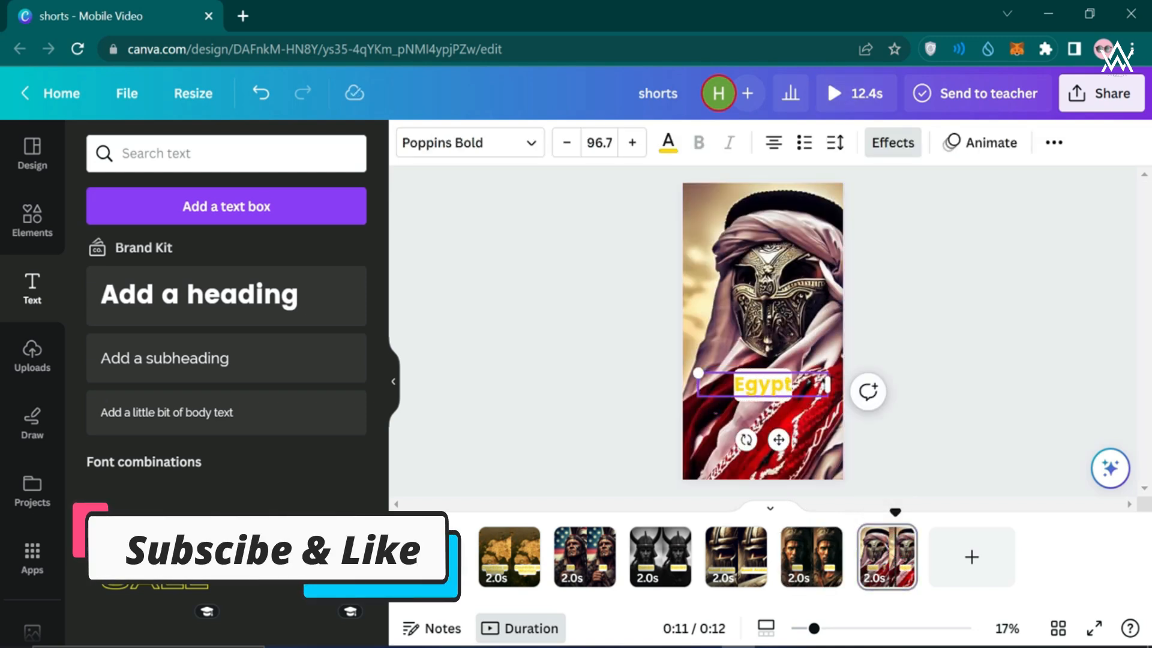
{"action": "left_click", "coordinate": [618, 422]}
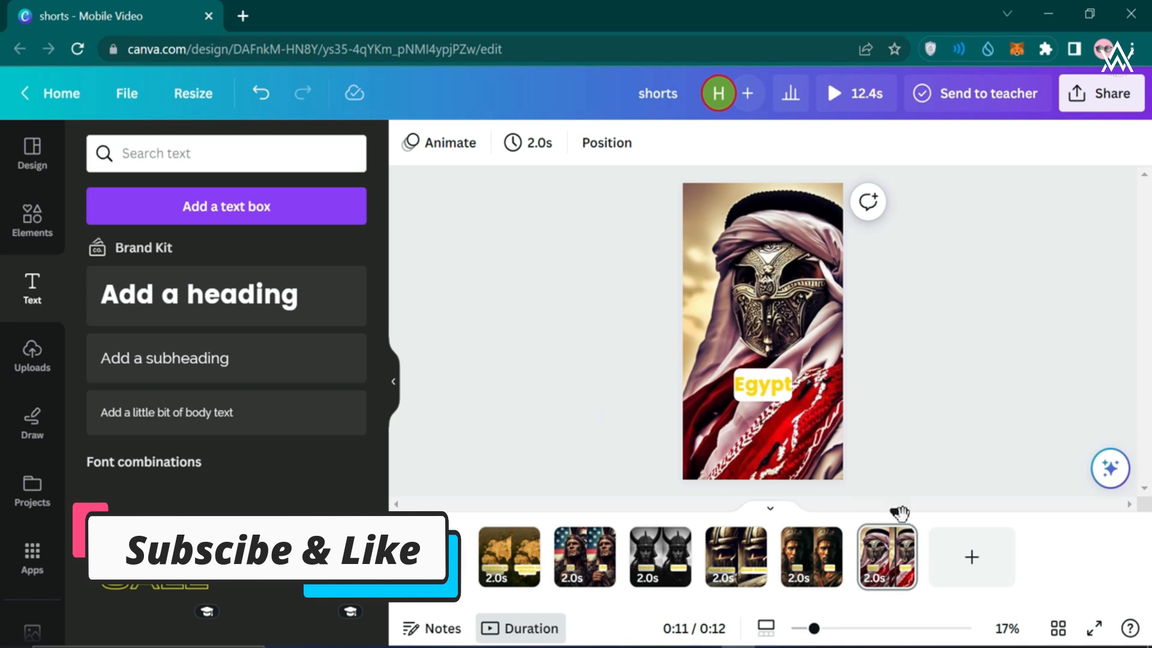
{"action": "left_click_drag", "start_coordinate": [896, 513], "coordinate": [477, 514]}
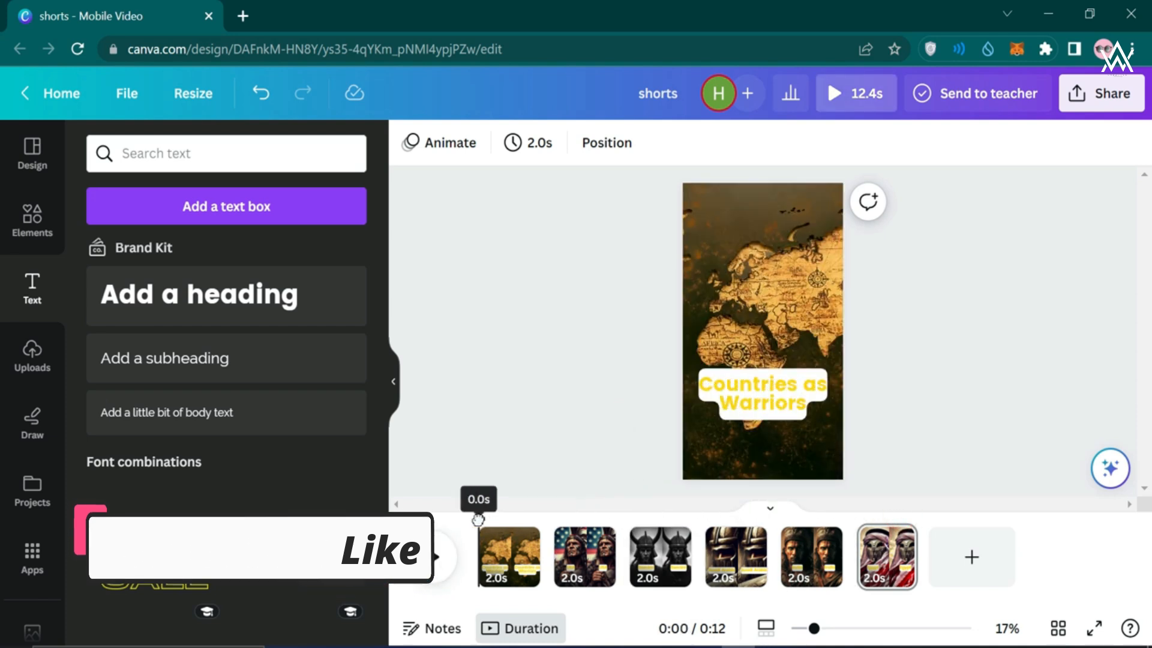
Select the 'Countries as Warriors' title on page 1 and show its Animate options
{"action": "left_click", "coordinate": [514, 561]}
{"action": "left_click", "coordinate": [753, 383]}
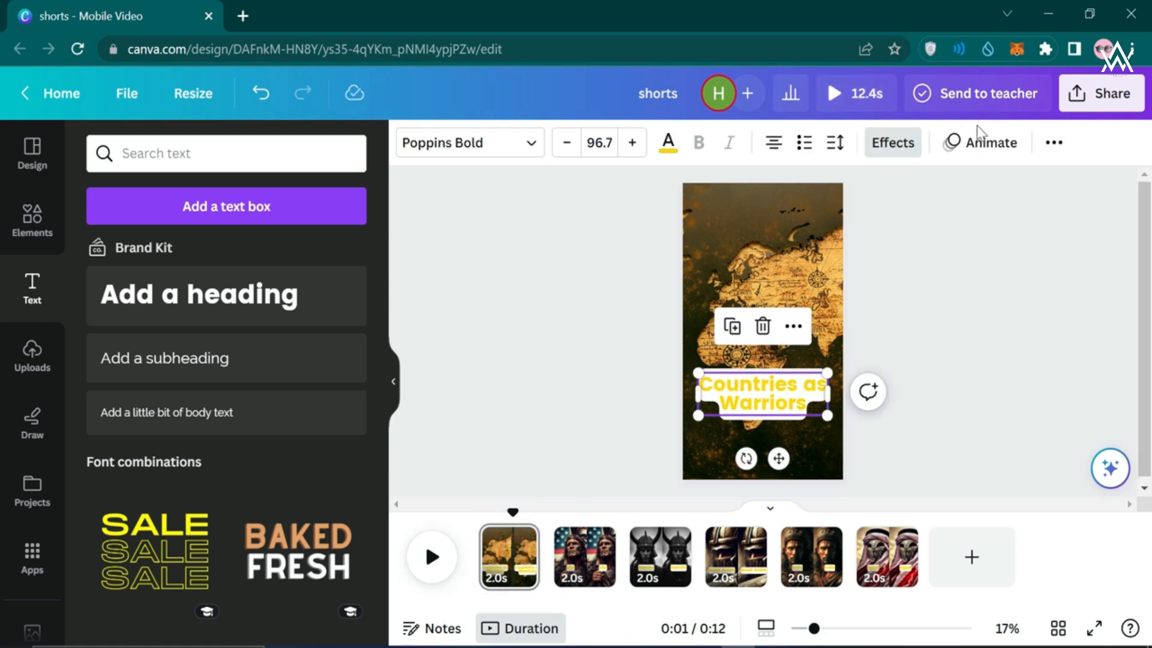
{"action": "left_click", "coordinate": [980, 144]}
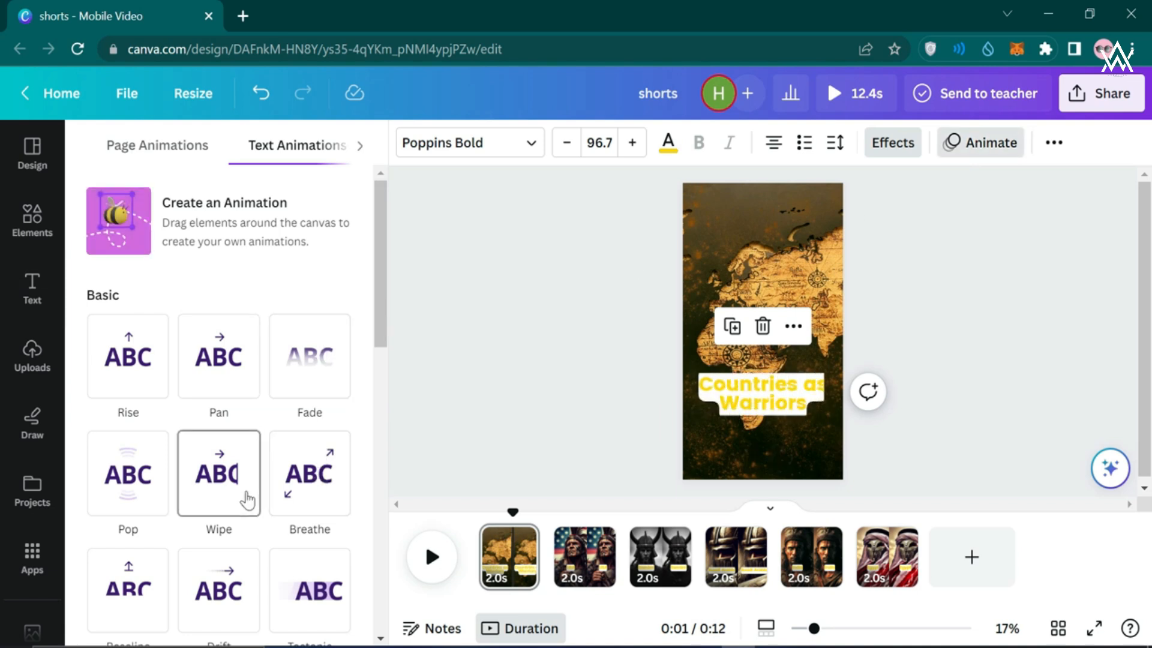
Browse the text animation styles and apply Fade to the map-page title
{"action": "scroll", "coordinate": [159, 506], "scroll_direction": "down", "scroll_amount": 1}
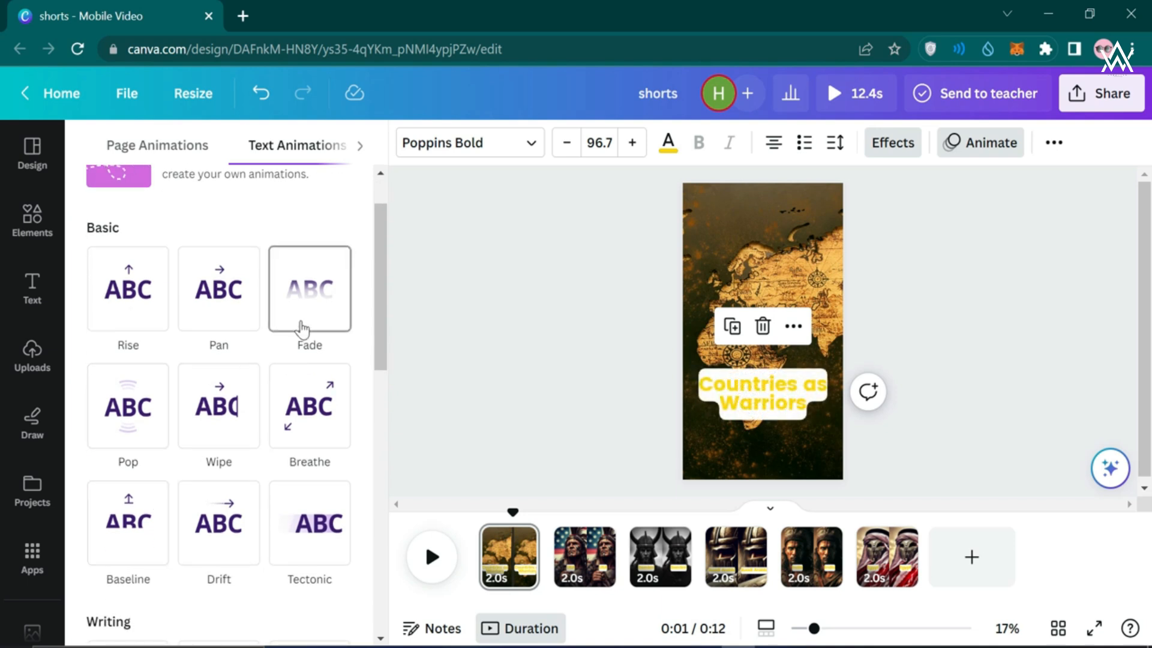
{"action": "scroll", "coordinate": [302, 329], "scroll_direction": "down", "scroll_amount": 2}
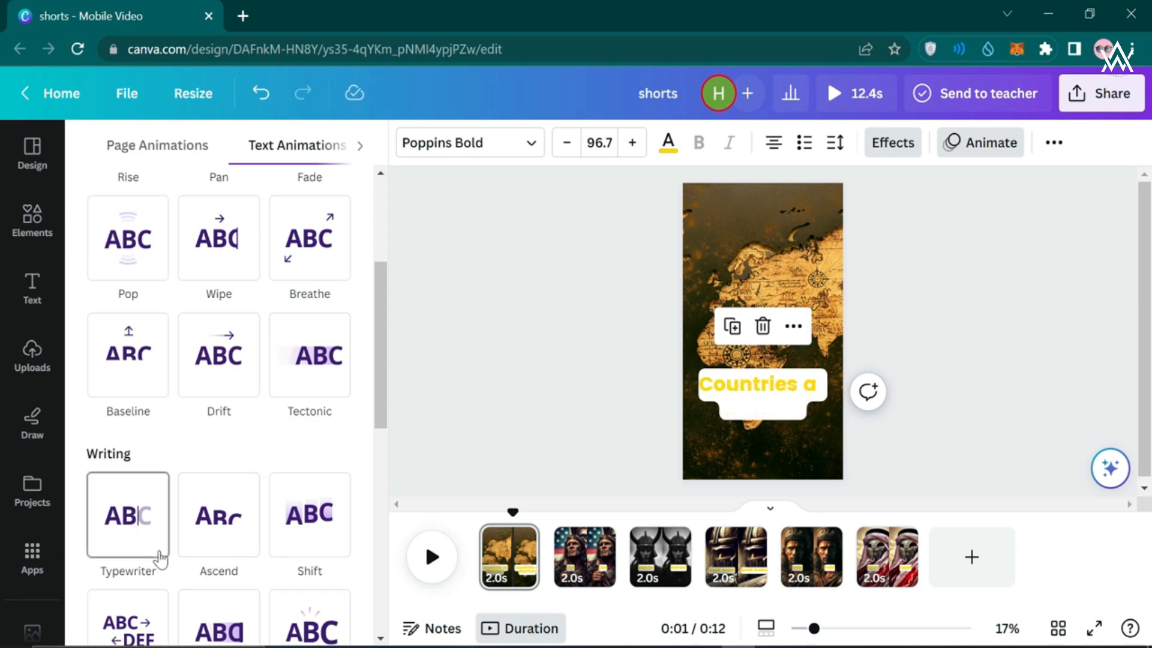
{"action": "scroll", "coordinate": [303, 540], "scroll_direction": "down", "scroll_amount": 1}
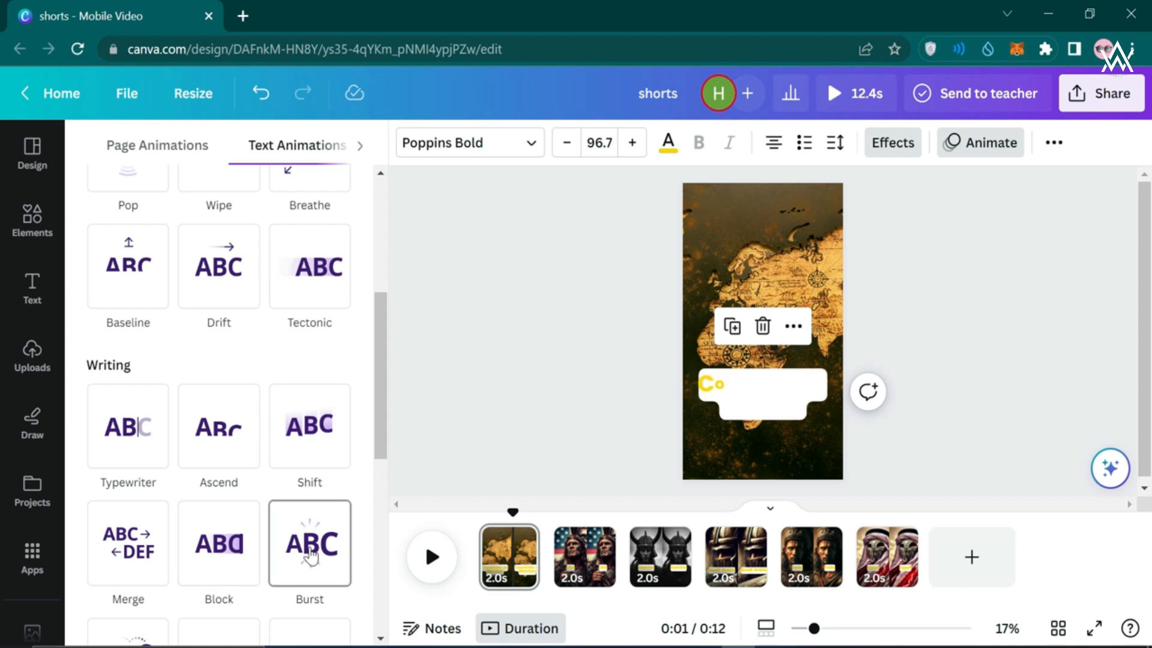
{"action": "scroll", "coordinate": [310, 546], "scroll_direction": "up", "scroll_amount": 4}
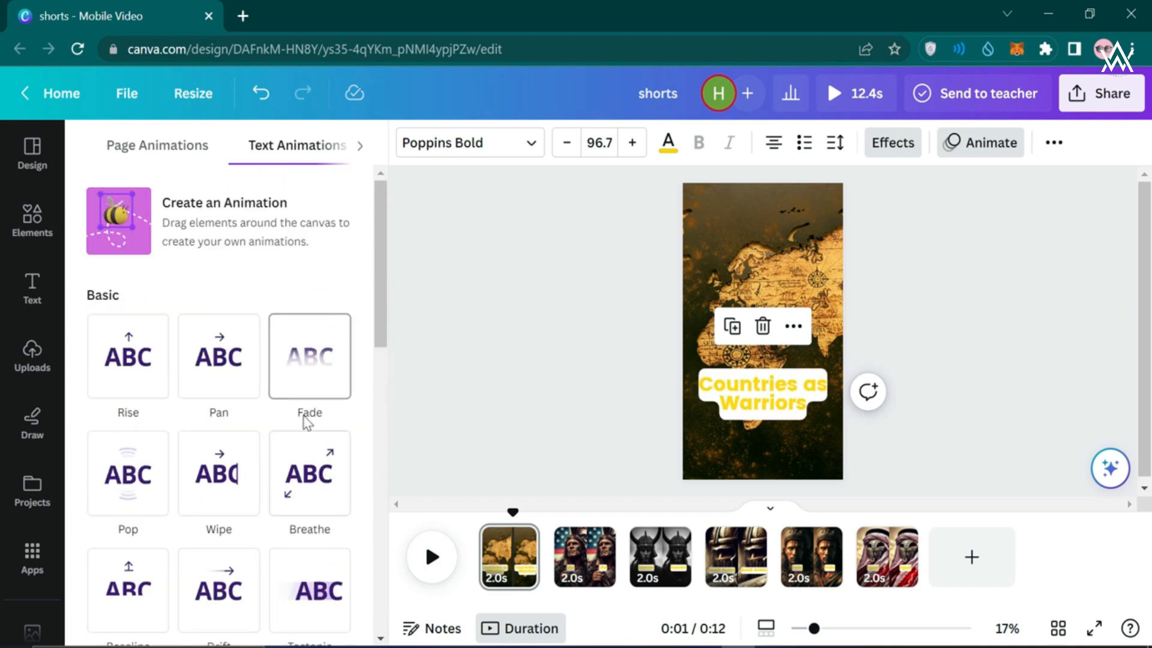
{"action": "left_click", "coordinate": [313, 379]}
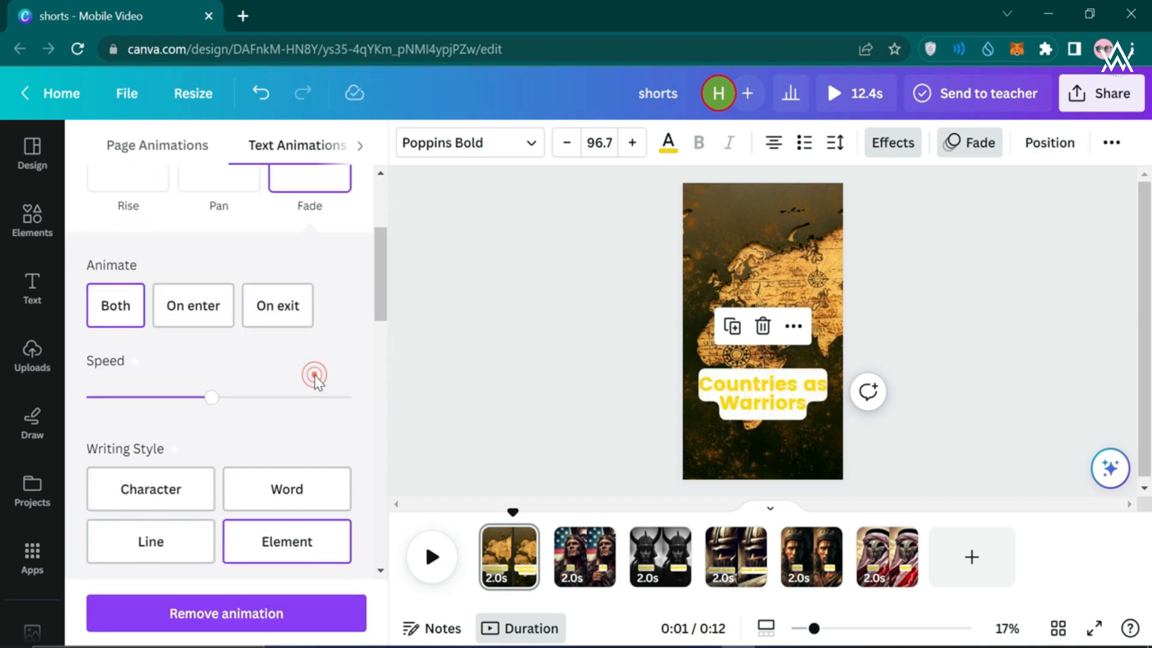
Apply the Fade animation to the USA and Sweden labels
{"action": "left_click", "coordinate": [581, 575]}
{"action": "left_click", "coordinate": [750, 387]}
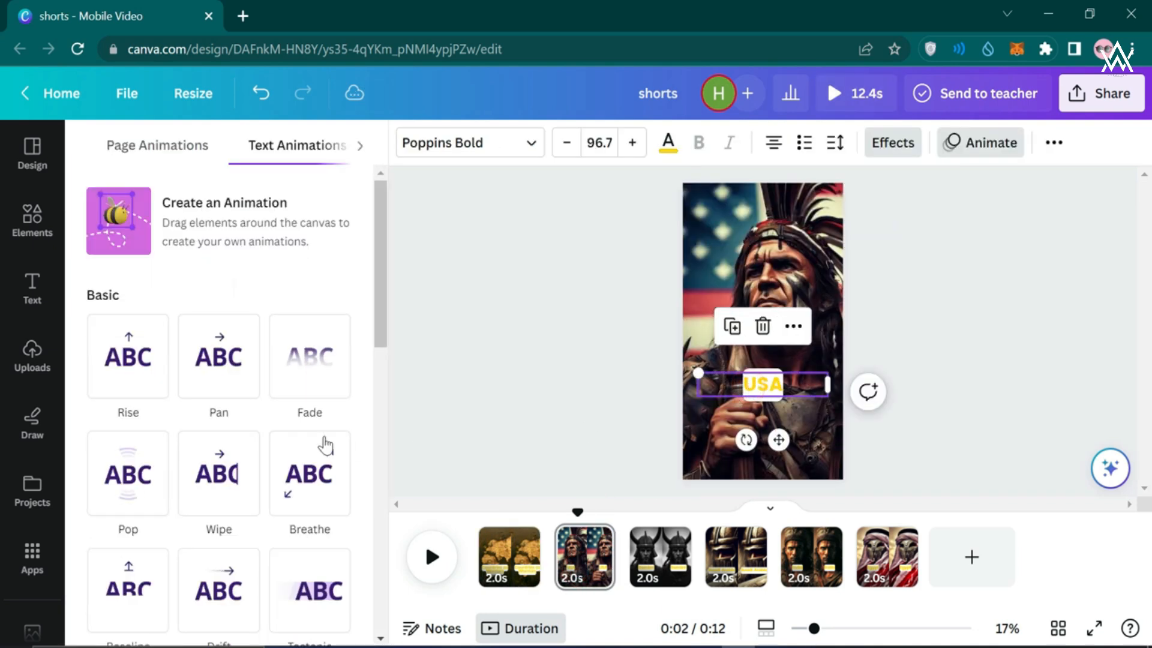
{"action": "left_click", "coordinate": [257, 378]}
{"action": "left_click", "coordinate": [296, 200]}
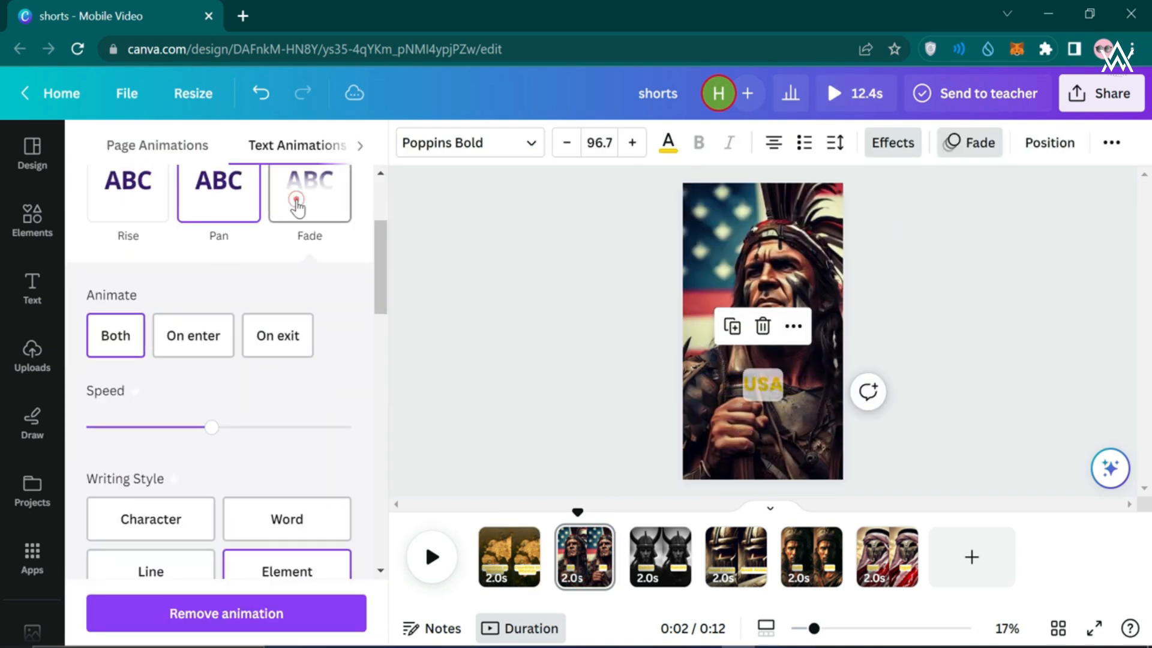
{"action": "left_click", "coordinate": [660, 567]}
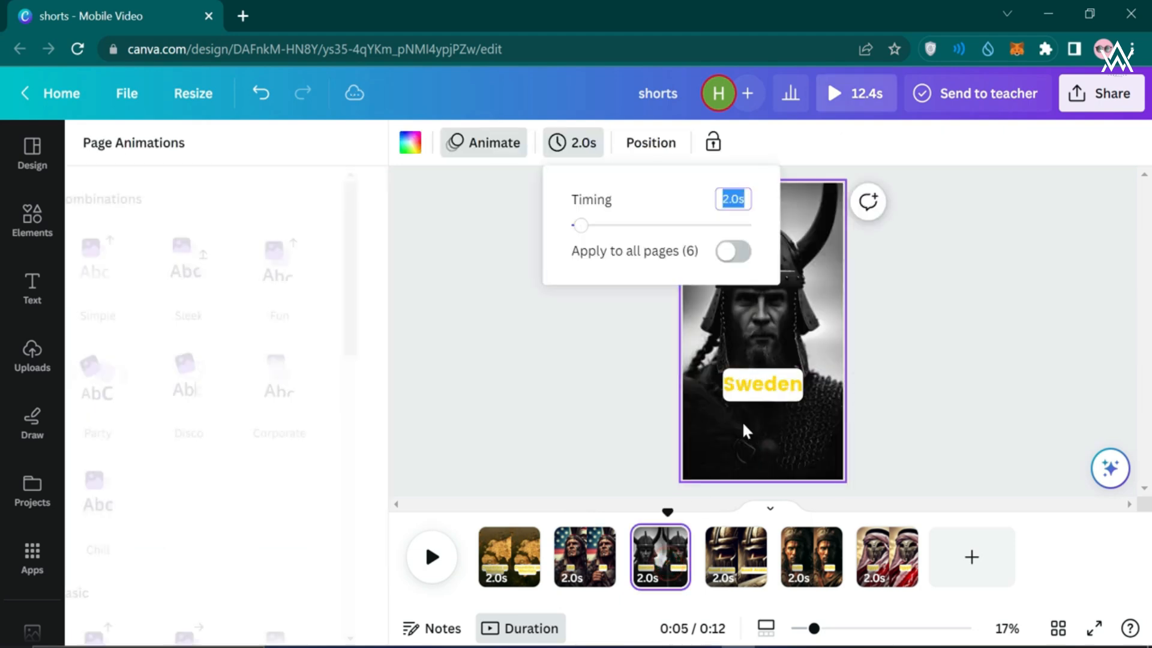
{"action": "left_click", "coordinate": [759, 390]}
{"action": "left_click", "coordinate": [332, 384]}
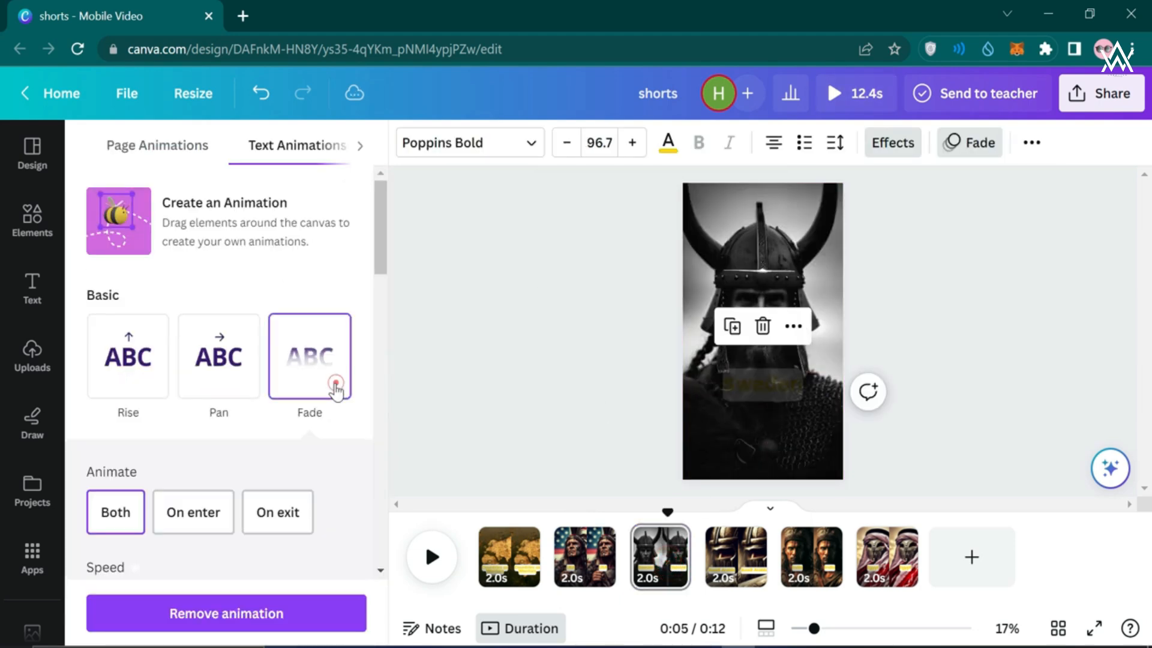
Apply the Fade animation to the Suadi Arabia and India labels
{"action": "left_click", "coordinate": [729, 552]}
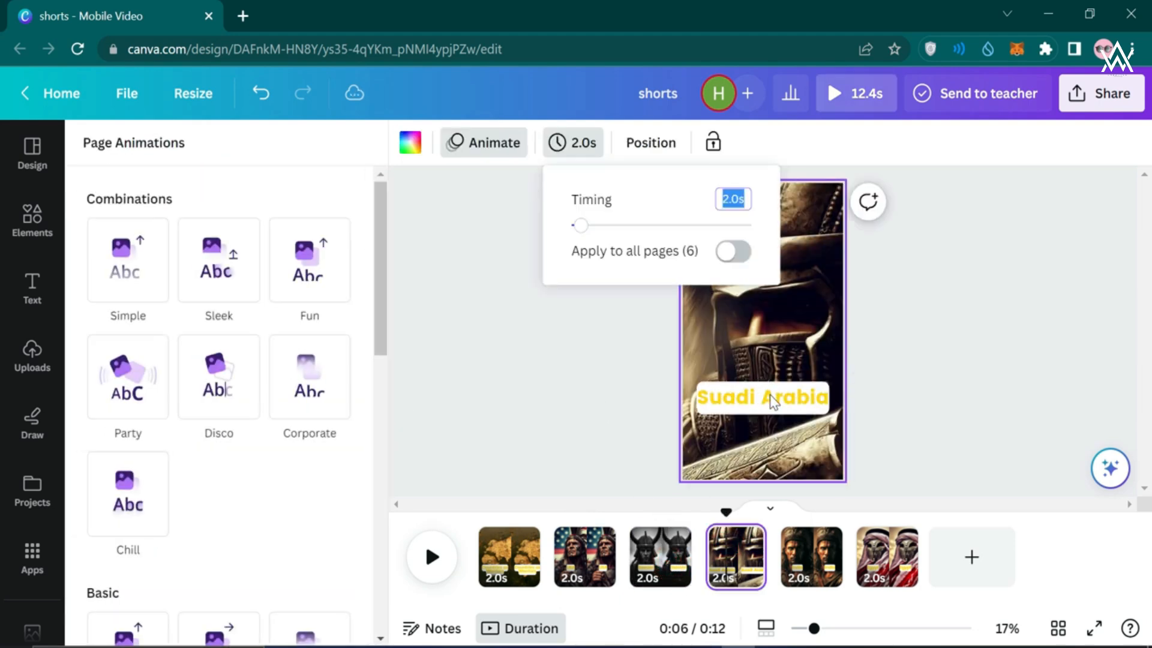
{"action": "left_click", "coordinate": [771, 396]}
{"action": "left_click", "coordinate": [322, 379]}
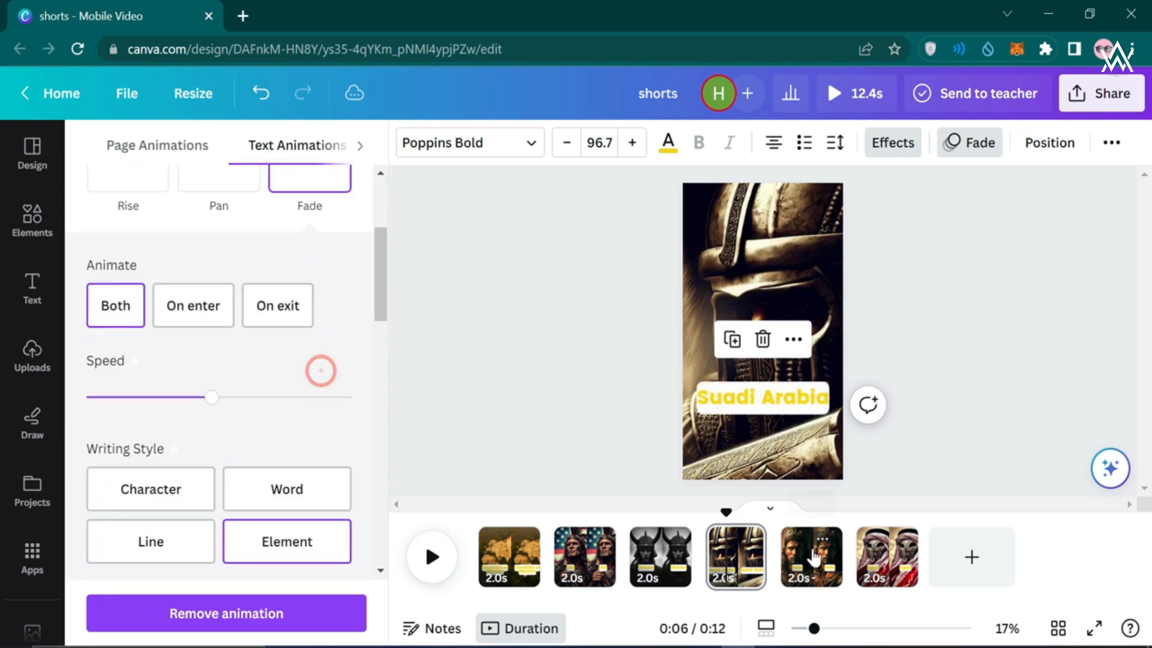
{"action": "left_click", "coordinate": [811, 555]}
{"action": "left_click", "coordinate": [762, 396]}
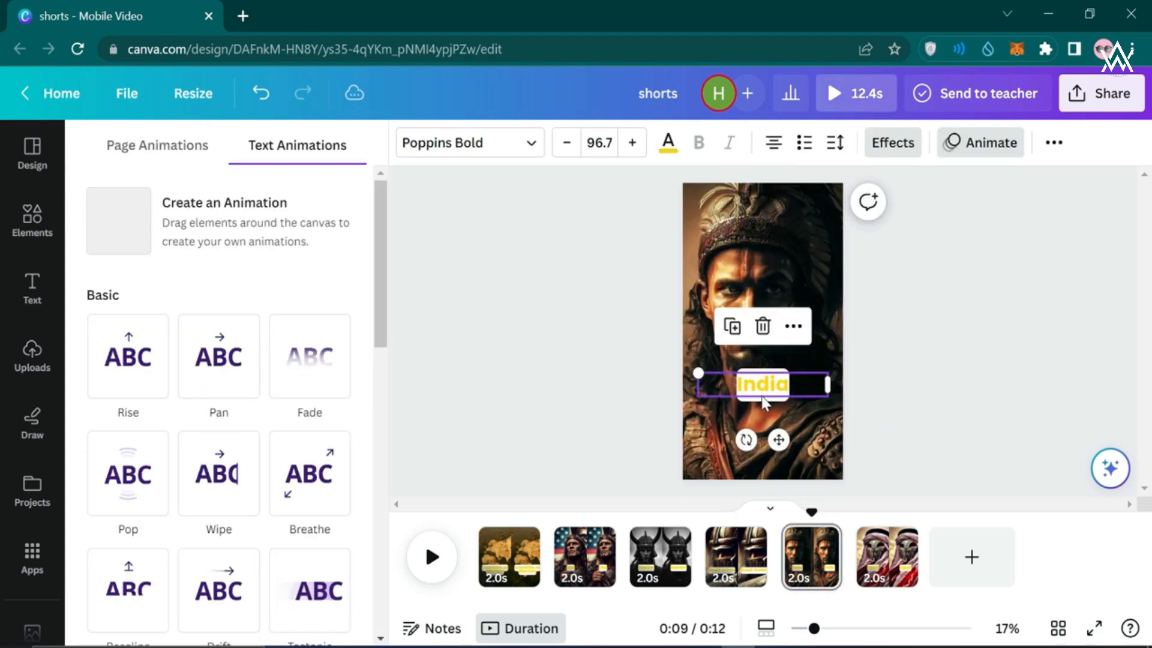
{"action": "left_click", "coordinate": [315, 379]}
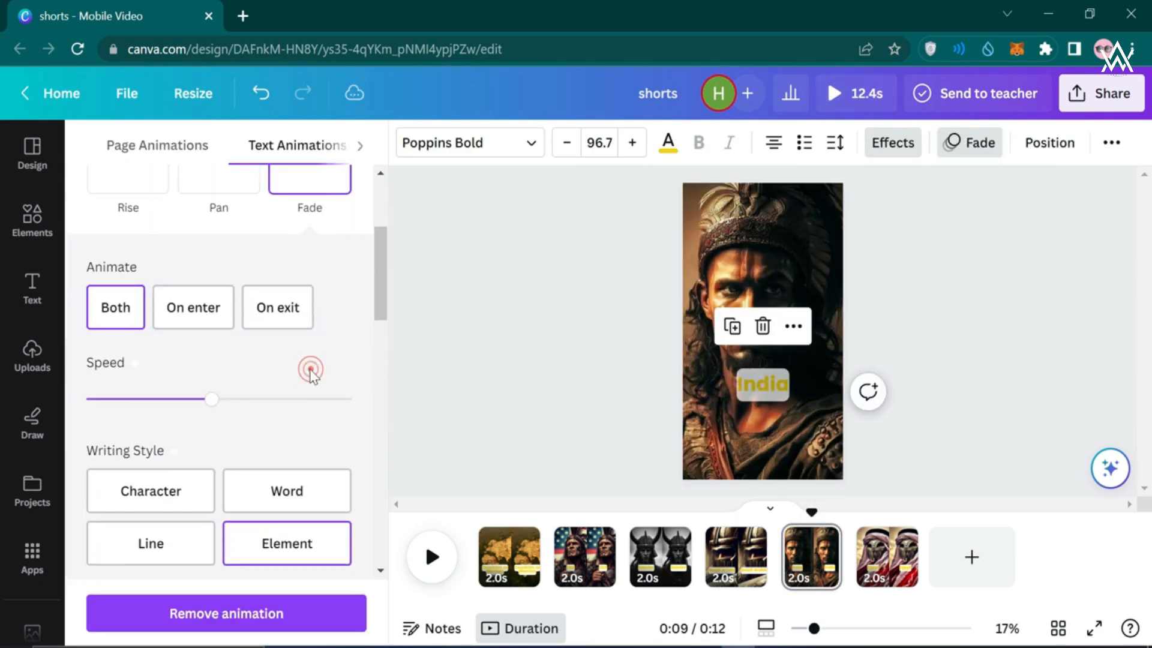
Give the Egypt label a Fade animation on enter only, then rewind to the start
{"action": "left_click", "coordinate": [887, 557]}
{"action": "left_click", "coordinate": [765, 396]}
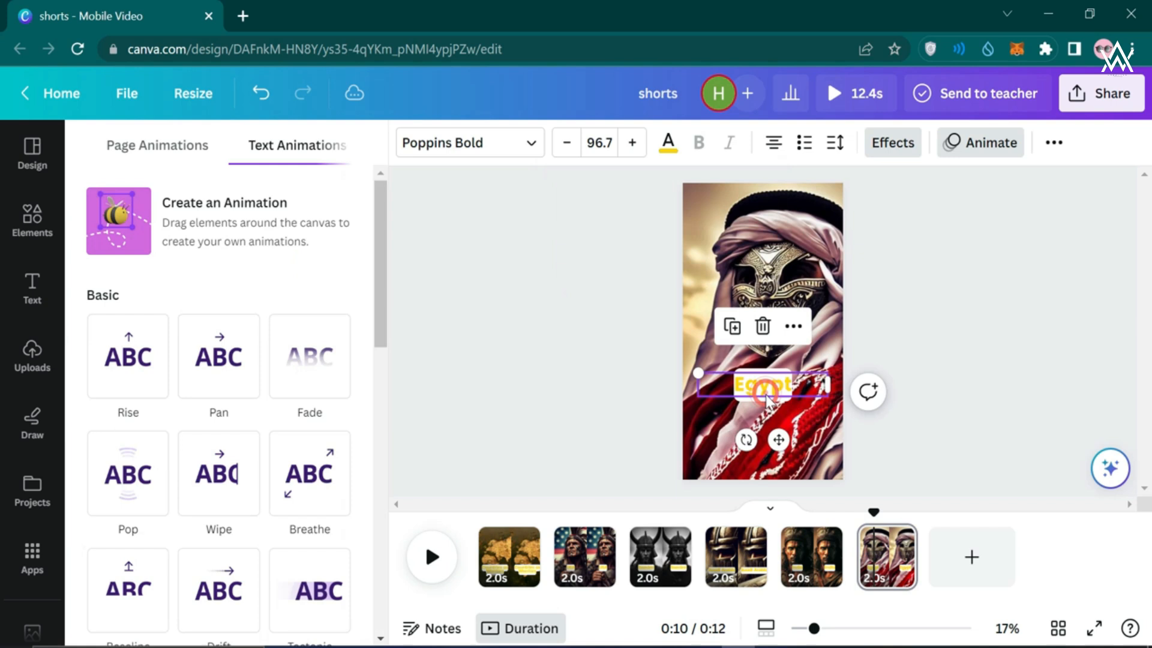
{"action": "left_click", "coordinate": [312, 360]}
{"action": "left_click", "coordinate": [494, 308]}
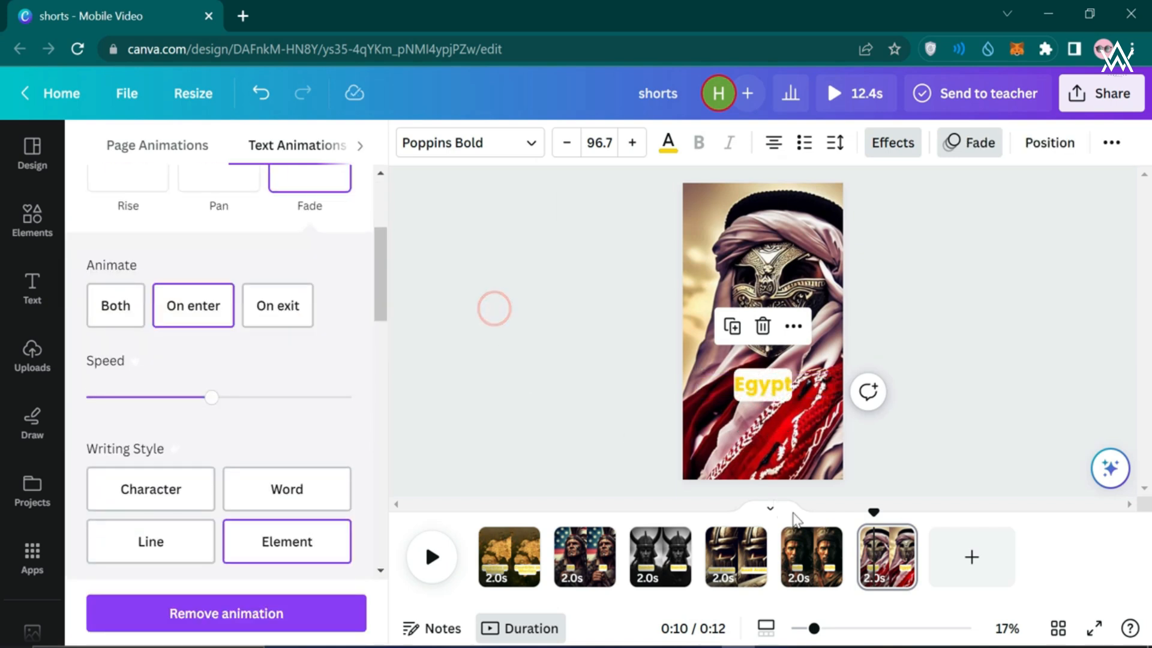
{"action": "left_click_drag", "start_coordinate": [875, 511], "coordinate": [474, 517]}
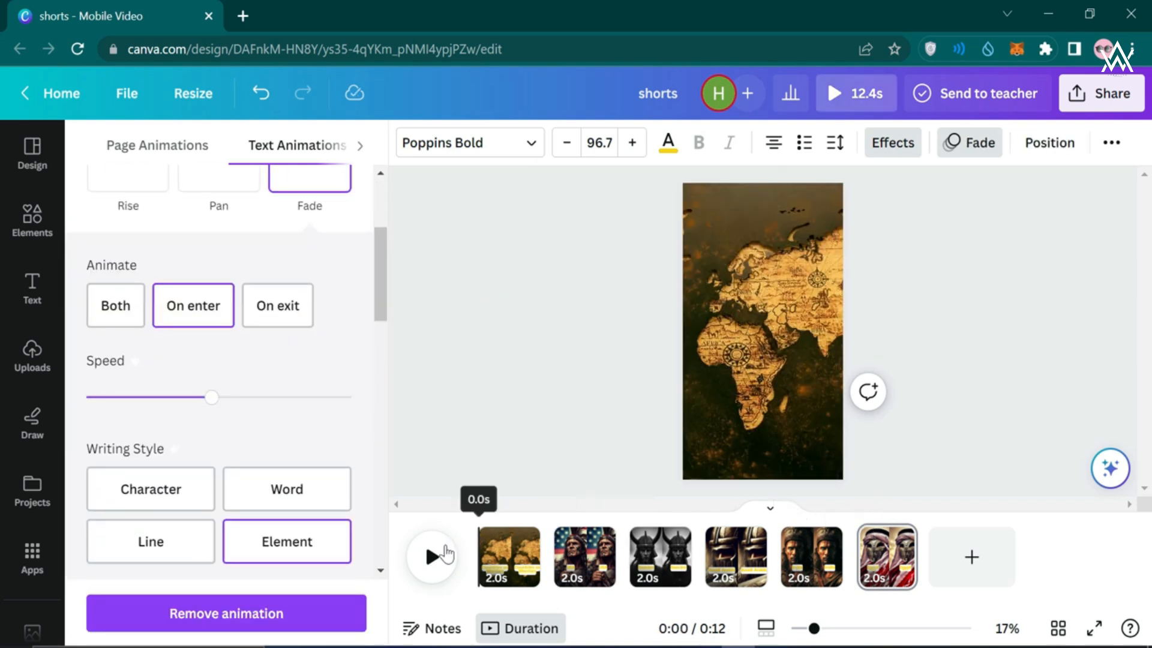
{"action": "left_click", "coordinate": [581, 358]}
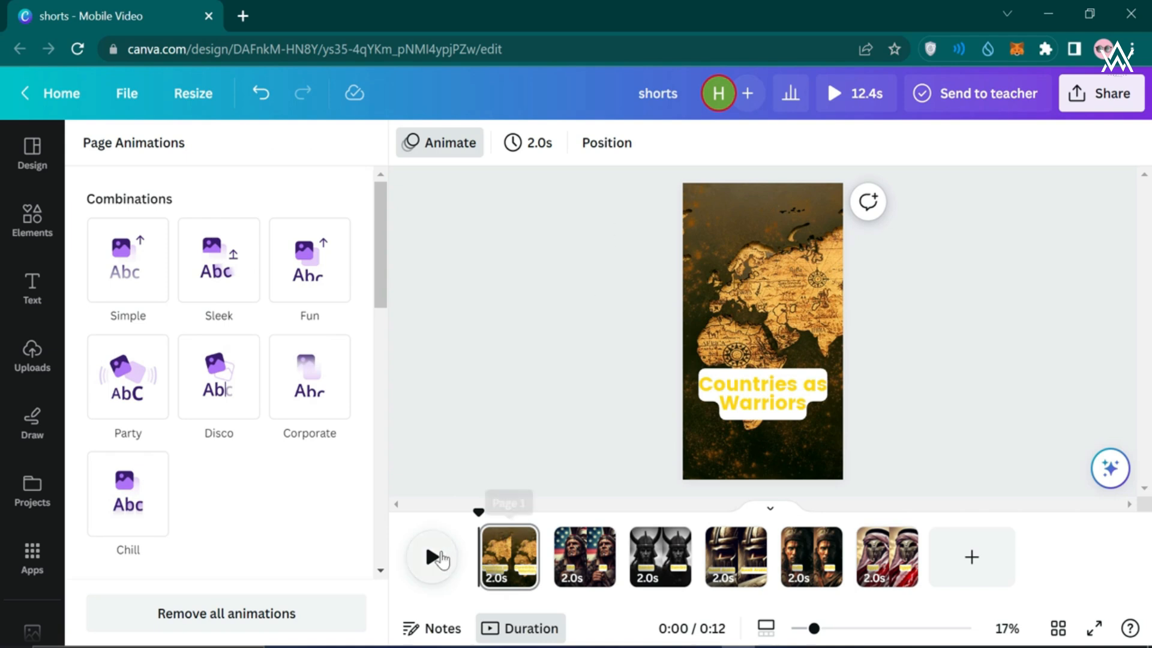
View Page Animations for the world-map page and close them without applying any
{"action": "left_click", "coordinate": [429, 391]}
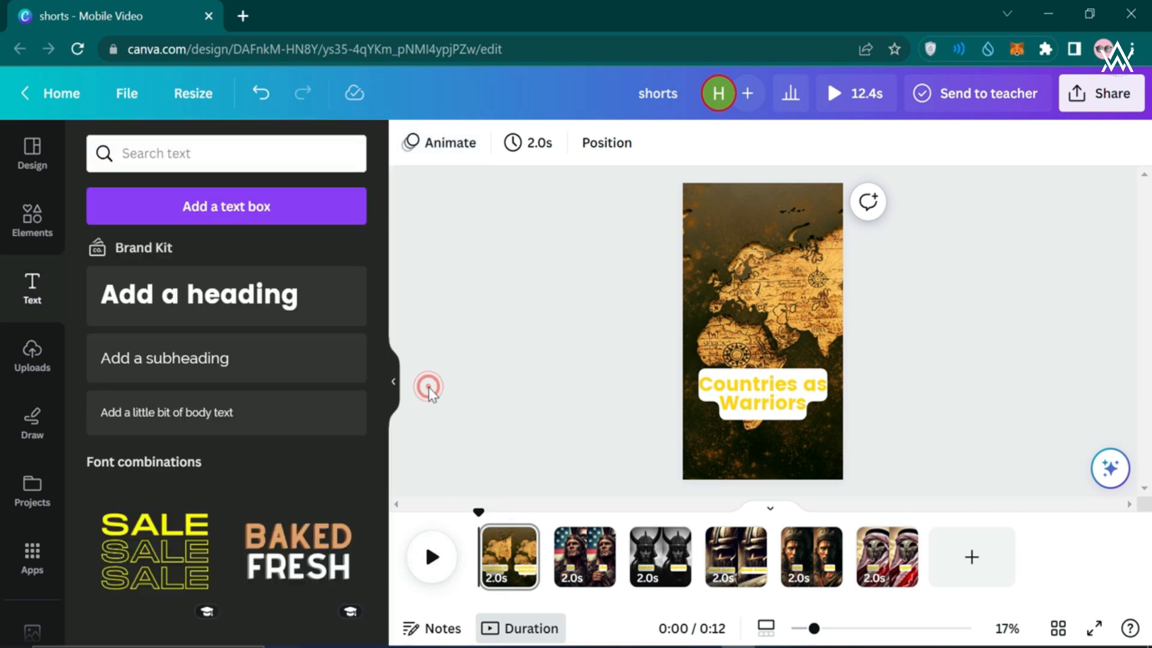
{"action": "left_click", "coordinate": [481, 546]}
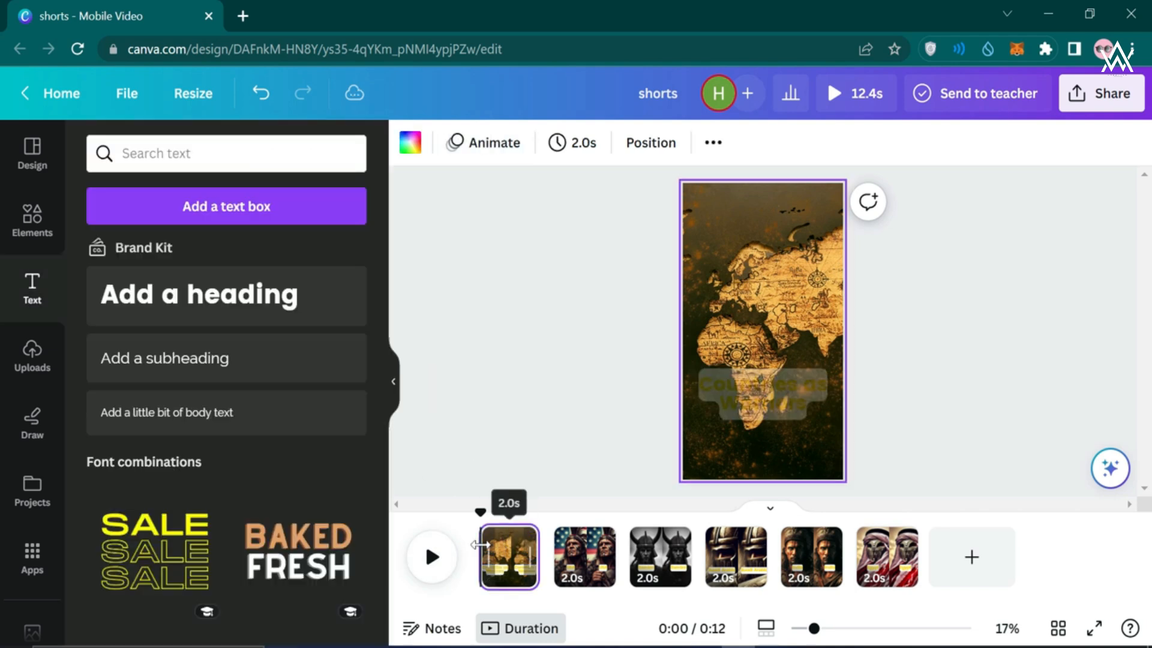
{"action": "left_click", "coordinate": [482, 143]}
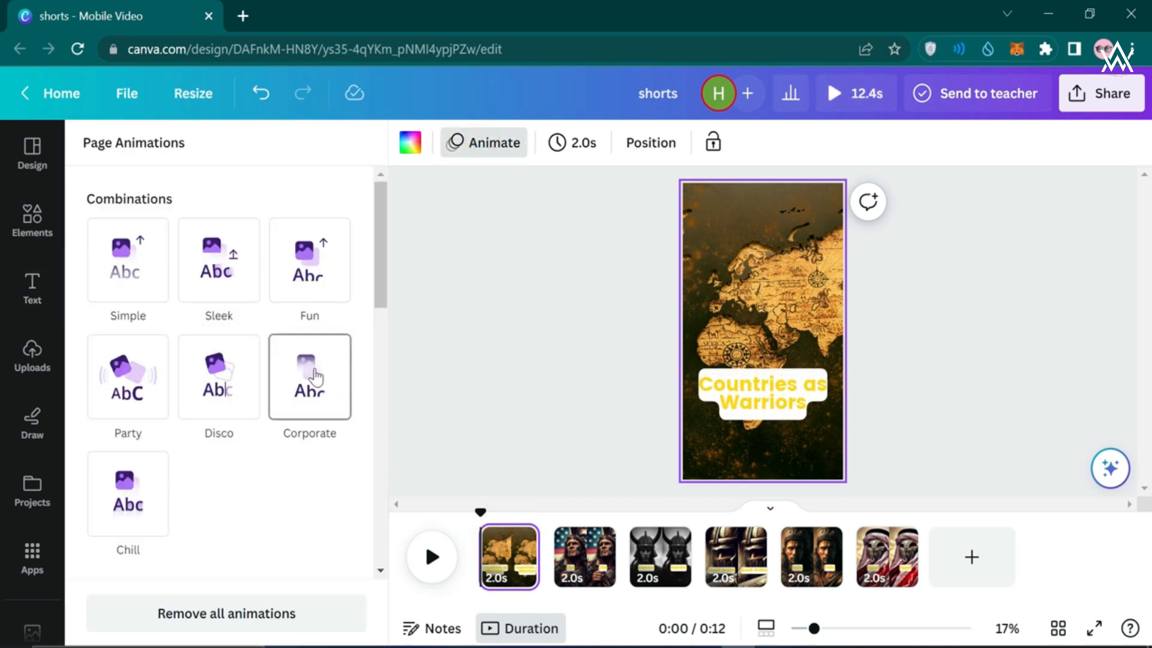
{"action": "left_click", "coordinate": [495, 337]}
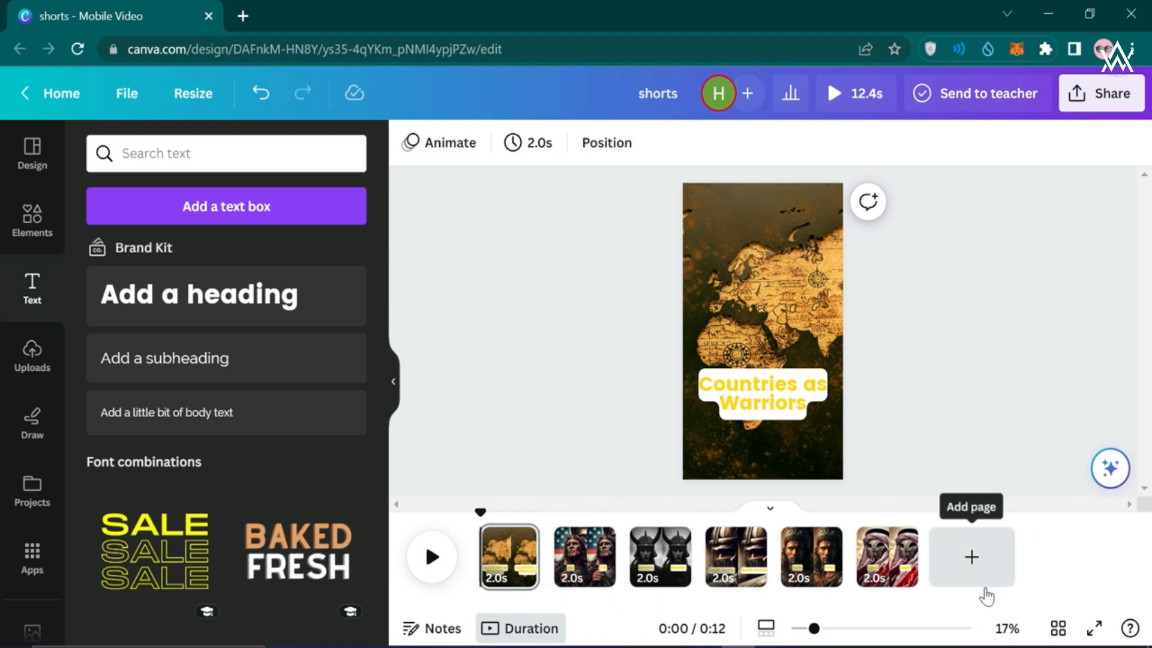
Add a 0.5s Circle Wipe transition and apply it between all pages, making the video 9.9s
{"action": "mouse_move", "coordinate": [548, 545]}
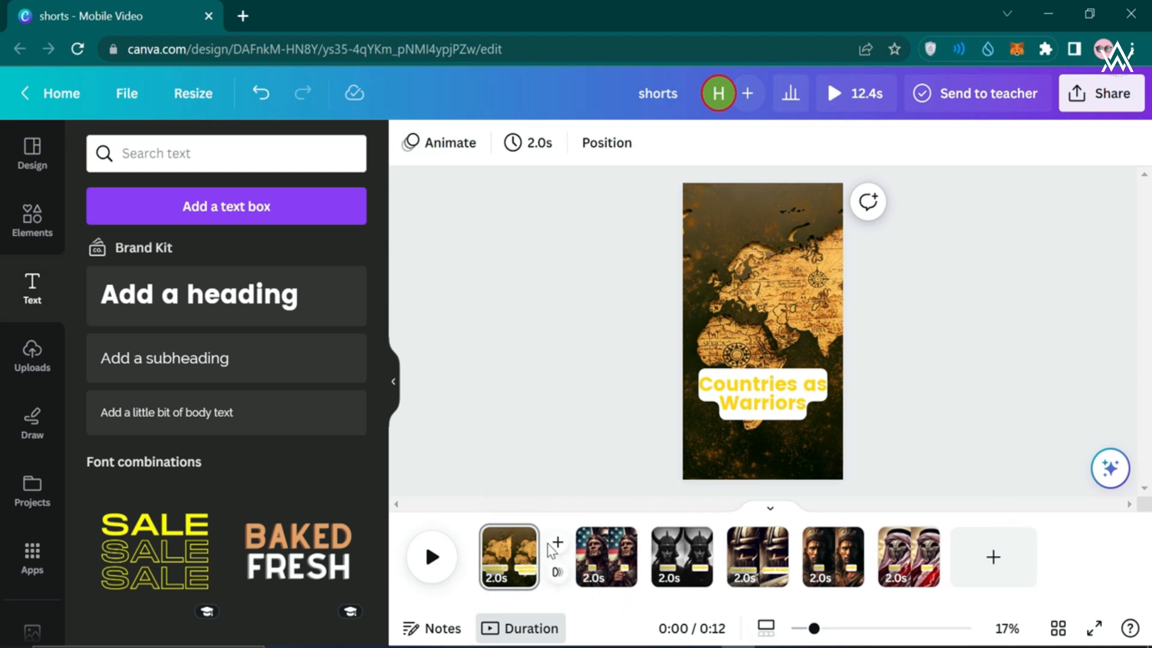
{"action": "left_click", "coordinate": [558, 574]}
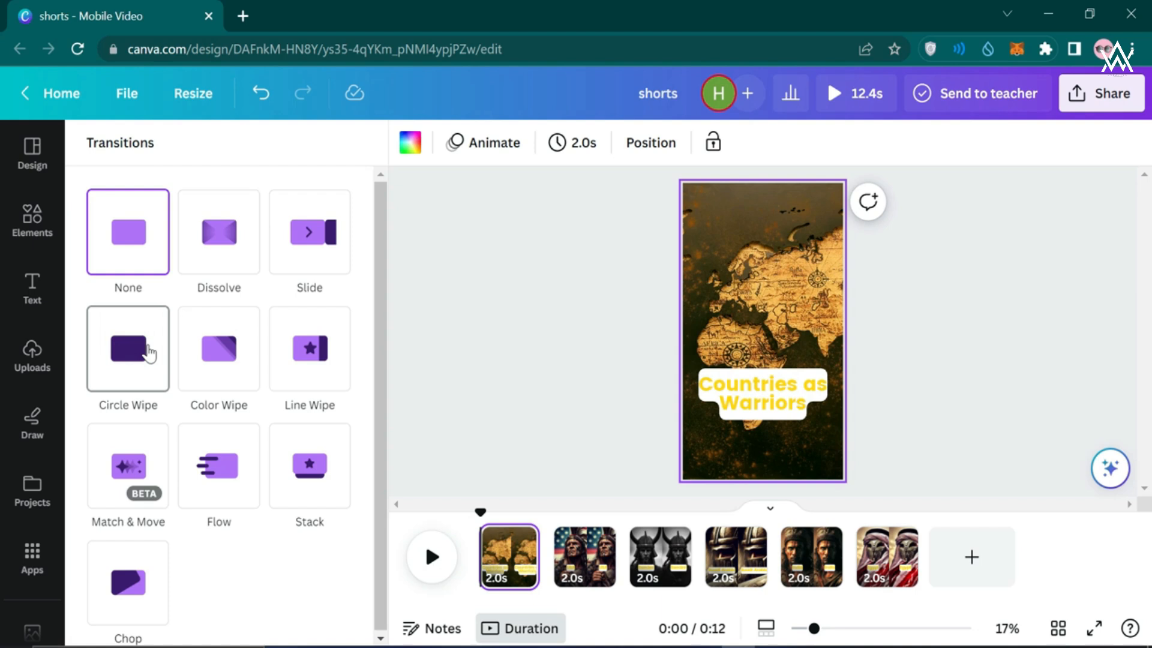
{"action": "left_click", "coordinate": [147, 351]}
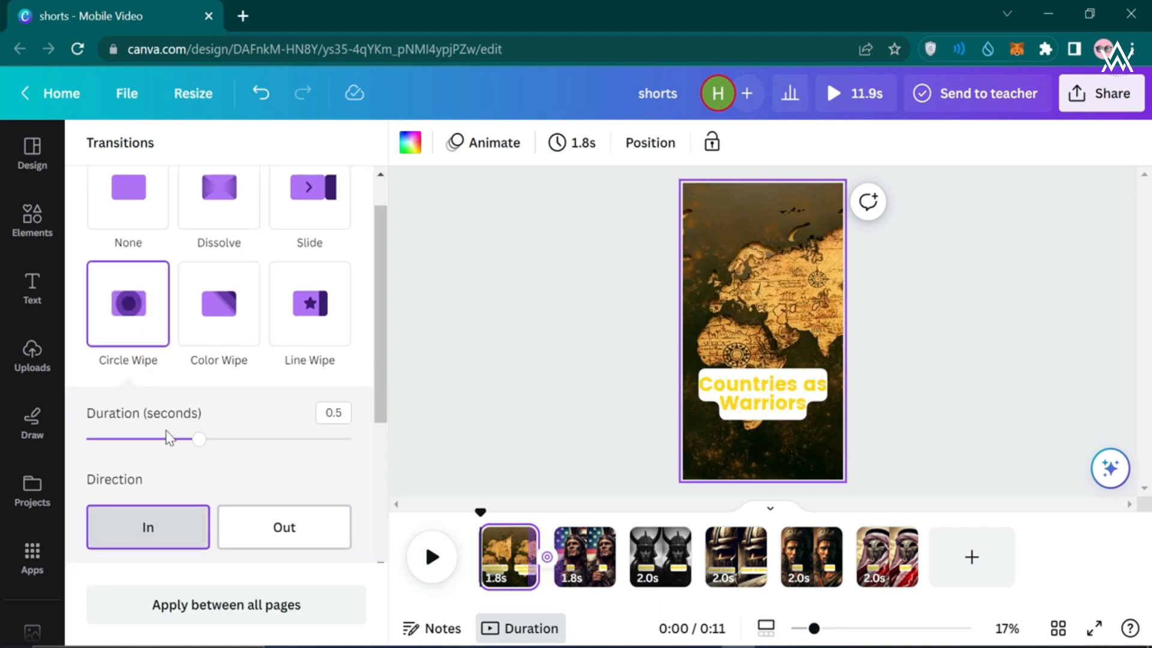
{"action": "left_click", "coordinate": [265, 606]}
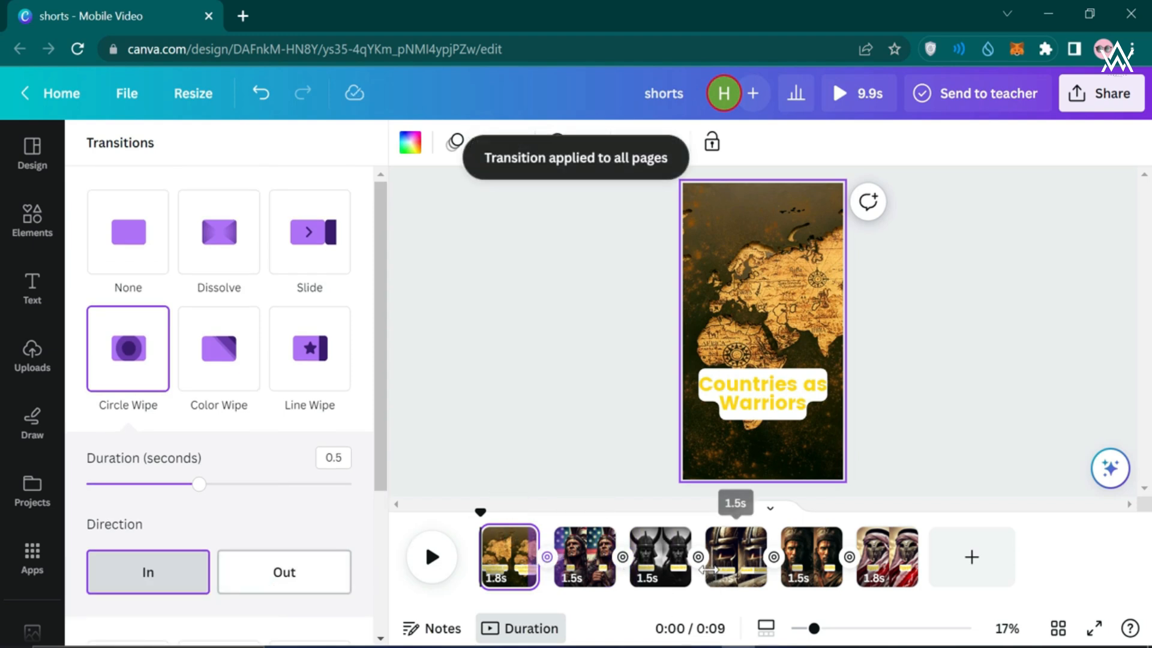
{"action": "left_click", "coordinate": [952, 380]}
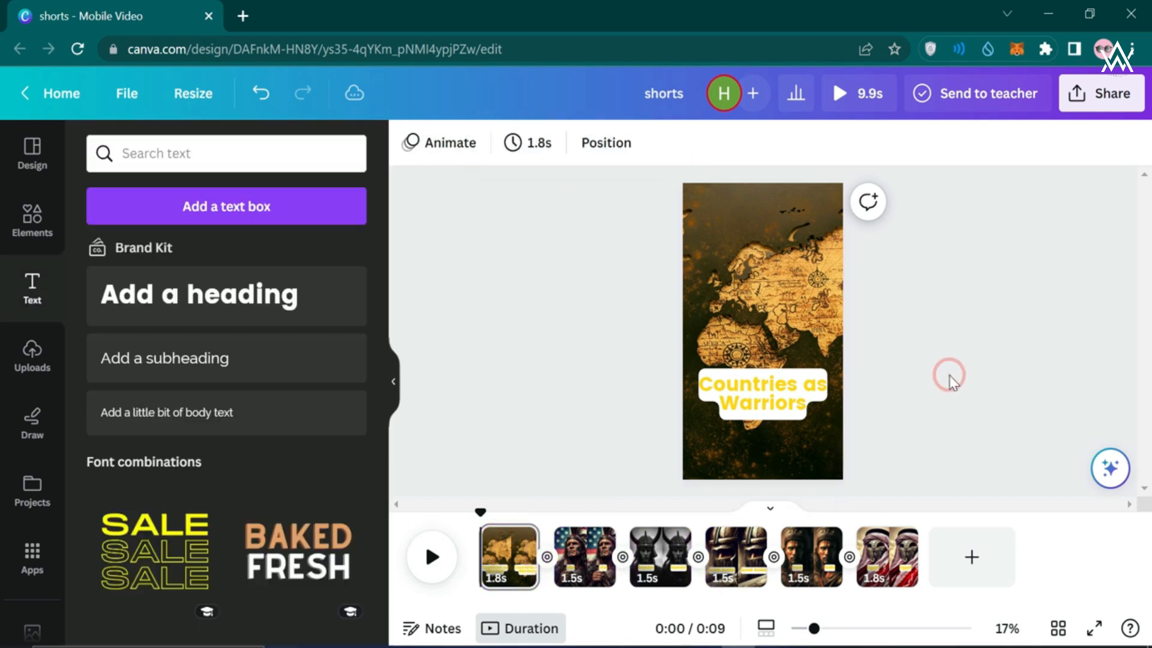
Play the 9.9-second video preview, then select the title on page 1
{"action": "left_click", "coordinate": [432, 558]}
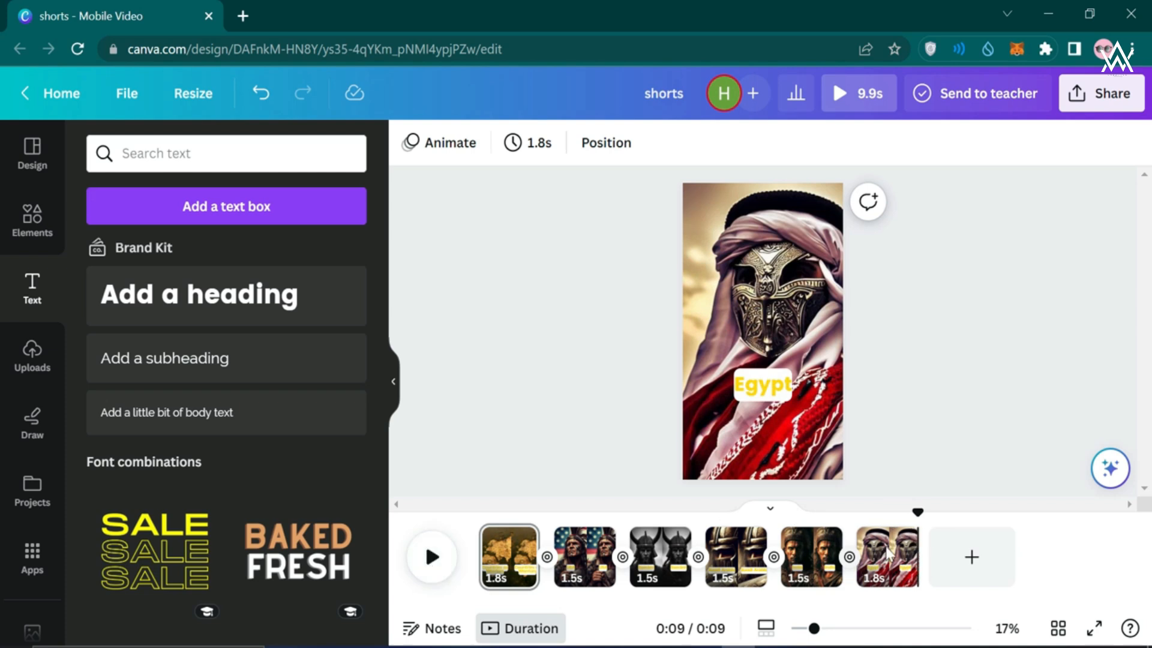
{"action": "left_click", "coordinate": [492, 576]}
{"action": "left_click", "coordinate": [784, 378]}
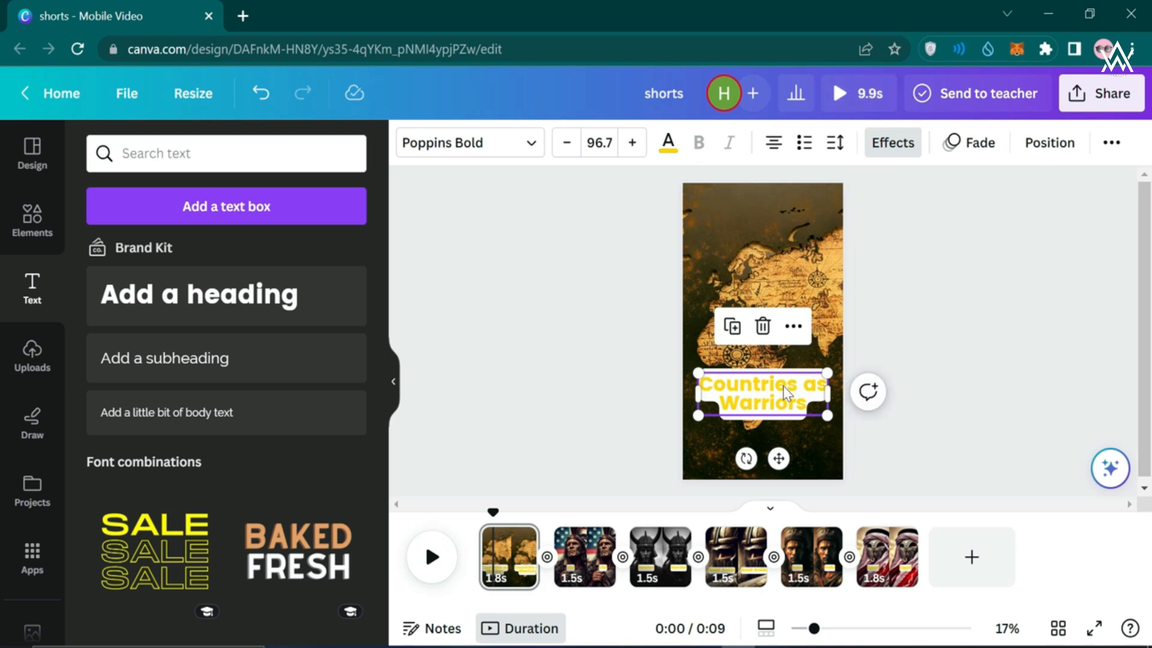
Start adding words to the map-page title, typing a P
{"action": "double_click", "coordinate": [783, 384]}
{"action": "left_click", "coordinate": [804, 399]}
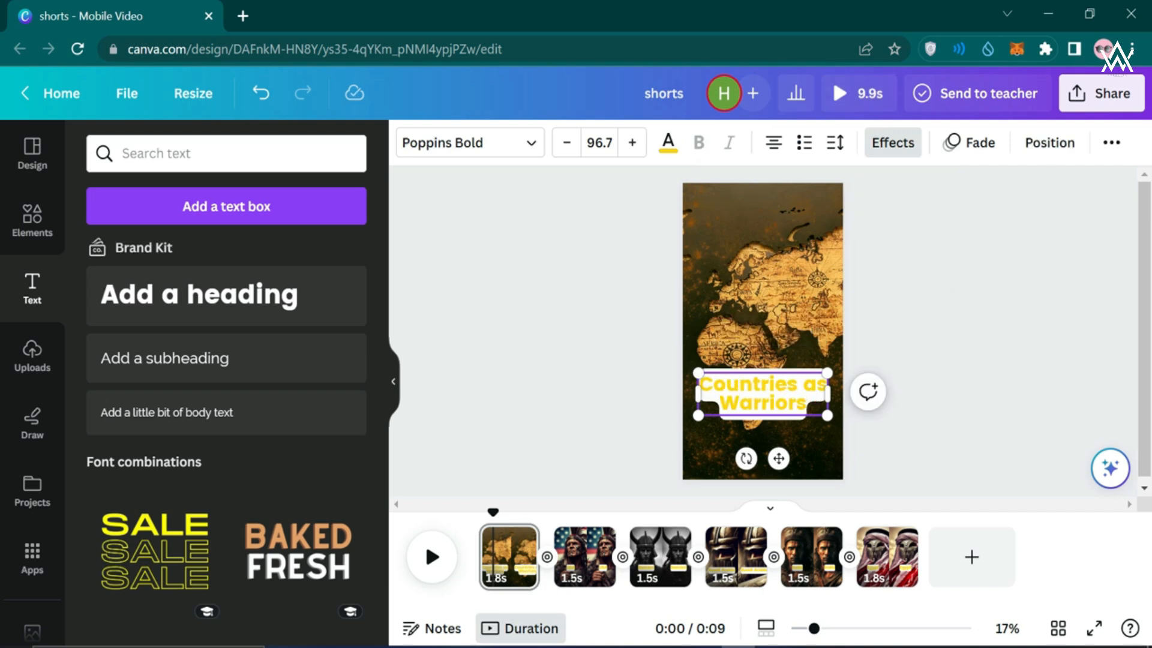
{"action": "type", "text": "P"}
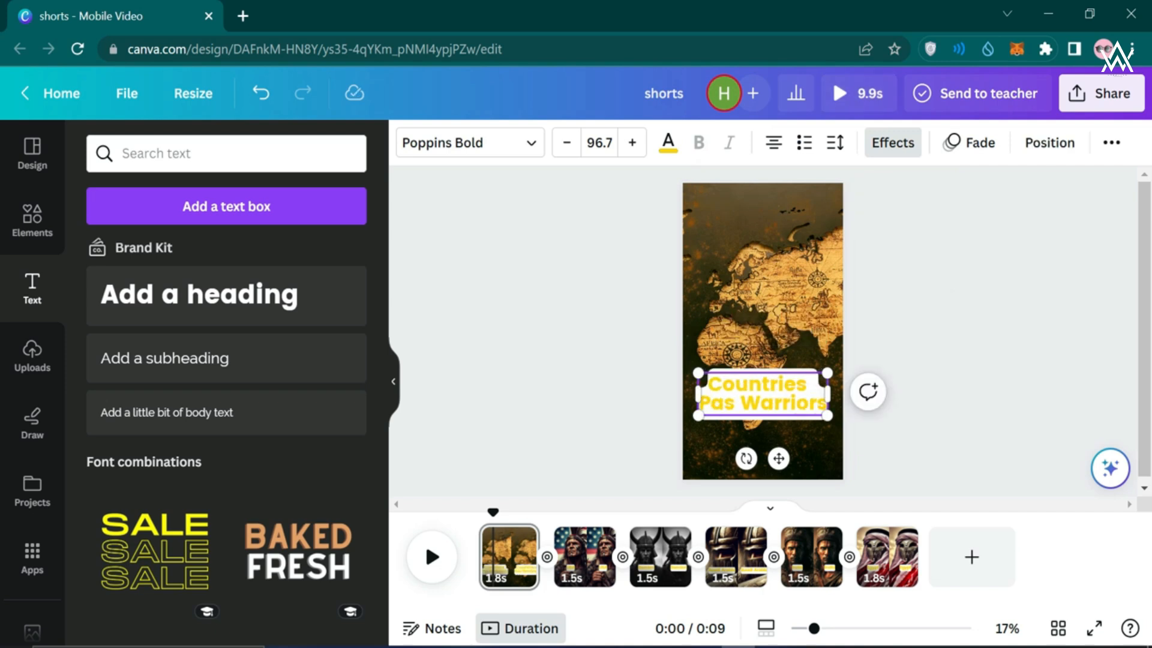
{"action": "key", "text": "BackSpace"}
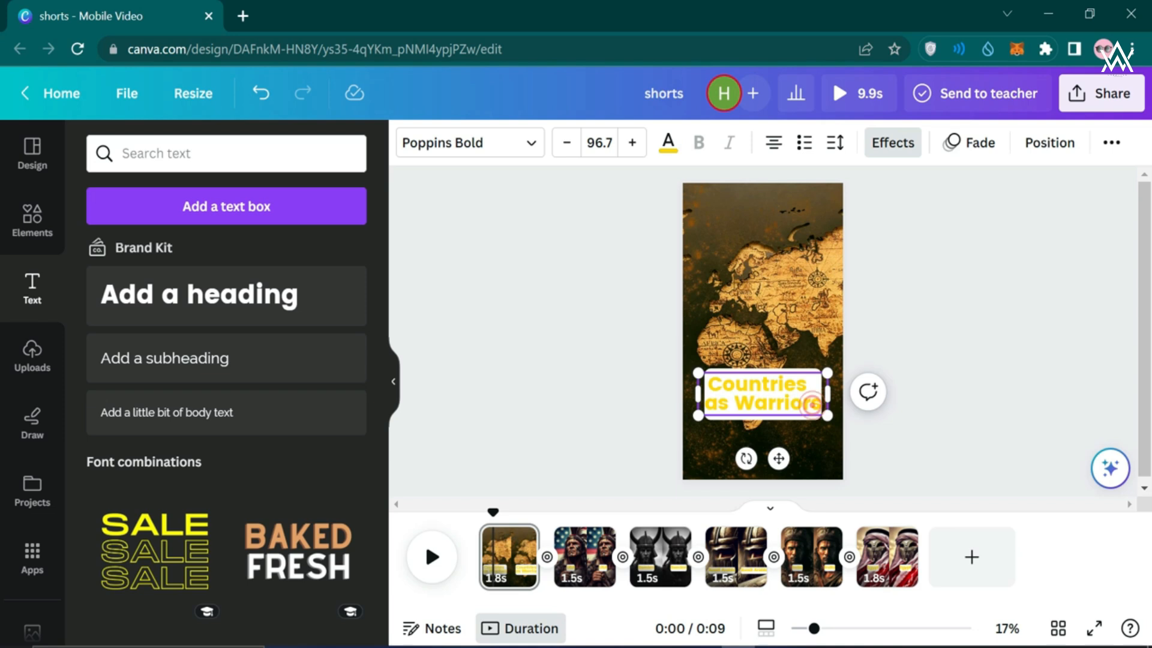
{"action": "type", "text": "Part 01"}
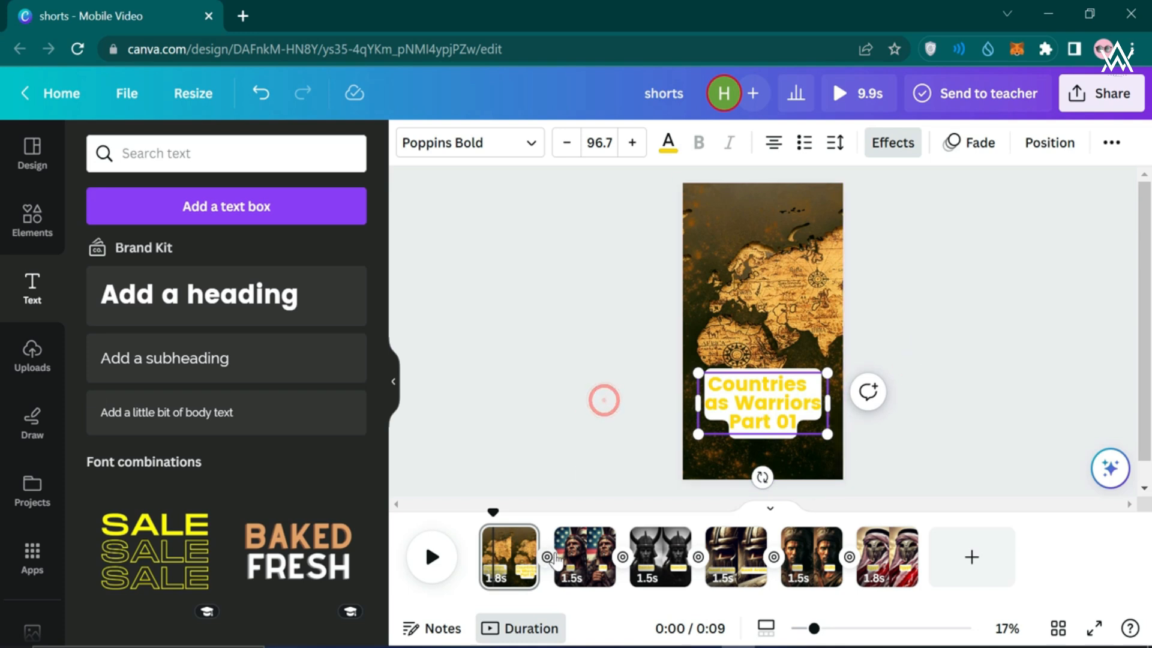
Scrub the timeline back to check the title-to-USA transition
{"action": "left_click", "coordinate": [572, 575]}
{"action": "left_click", "coordinate": [586, 368]}
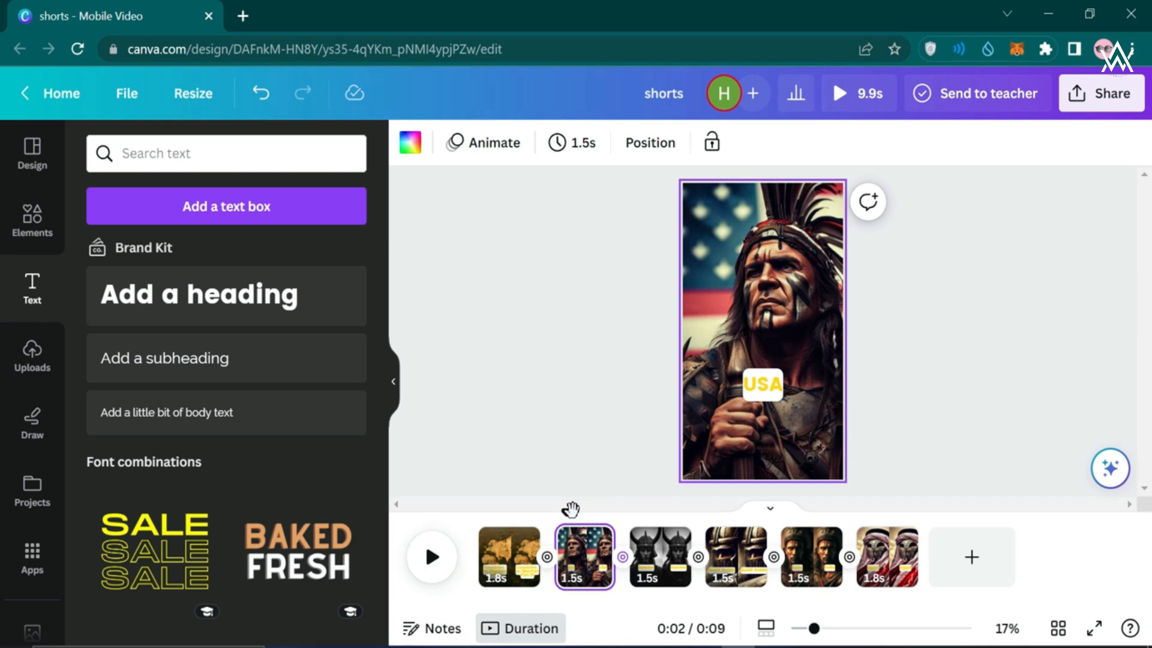
{"action": "left_click_drag", "start_coordinate": [547, 511], "coordinate": [521, 515]}
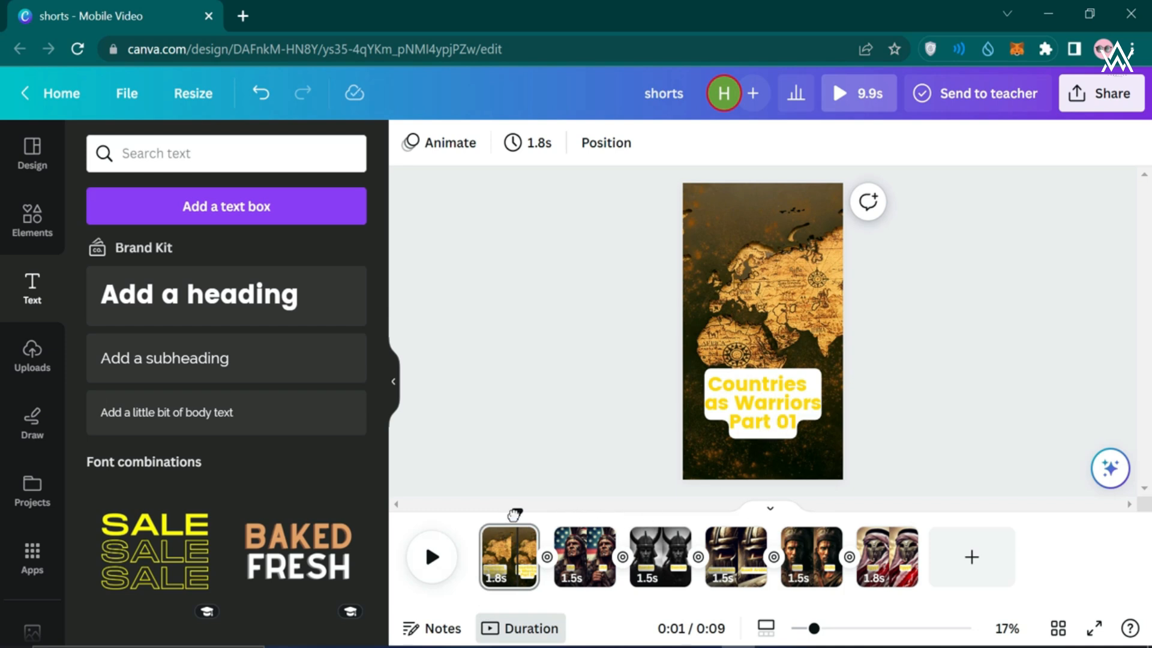
{"action": "mouse_move", "coordinate": [514, 514]}
{"action": "left_mouse_down"}
{"action": "mouse_move", "coordinate": [483, 512]}
{"action": "mouse_move", "coordinate": [875, 514]}
{"action": "mouse_move", "coordinate": [499, 503]}
{"action": "left_mouse_up"}
Insert the word 'Generated' into the map-page title
{"action": "left_click", "coordinate": [777, 444]}
{"action": "left_click", "coordinate": [765, 427]}
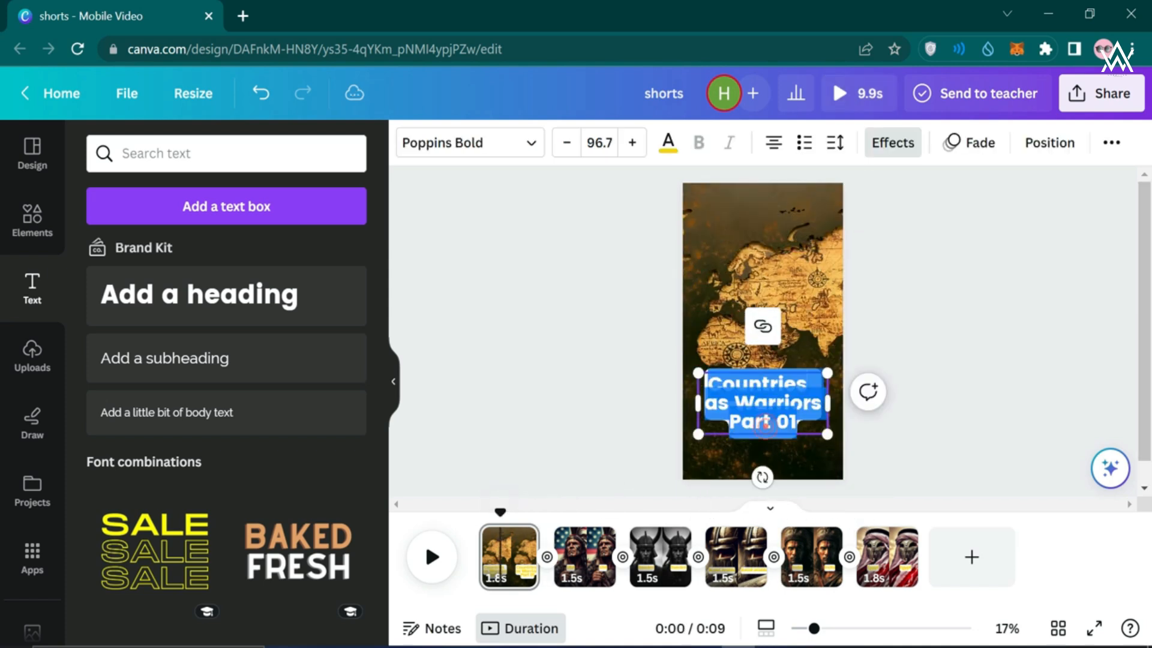
{"action": "left_click", "coordinate": [819, 403]}
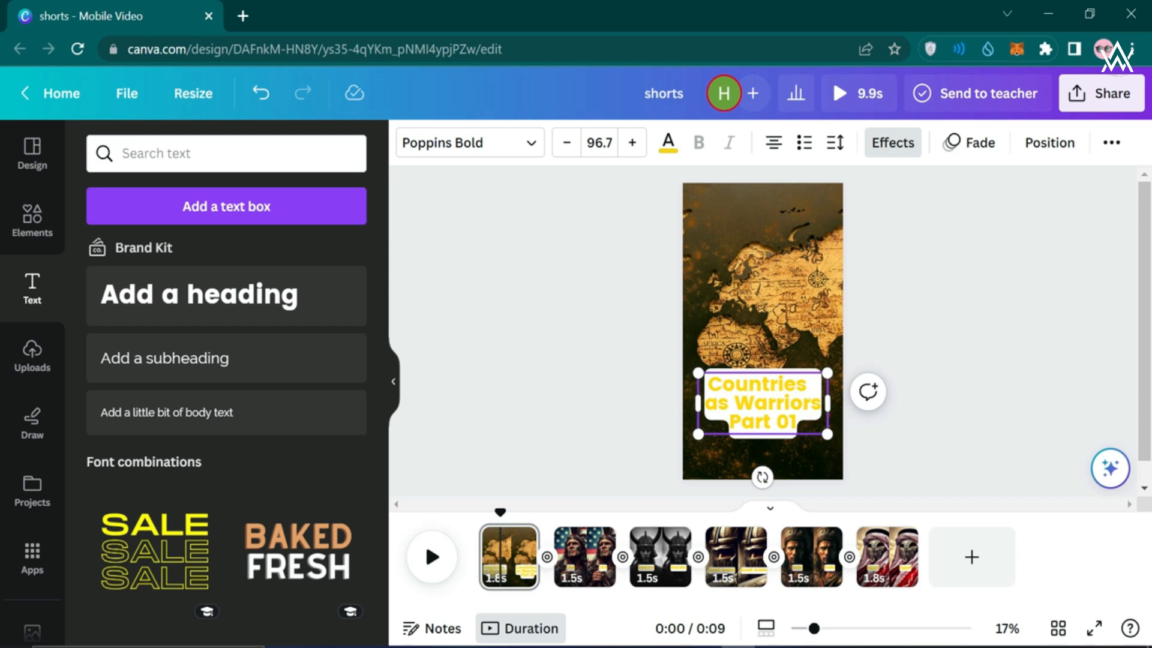
{"action": "type", "text": "Gener"}
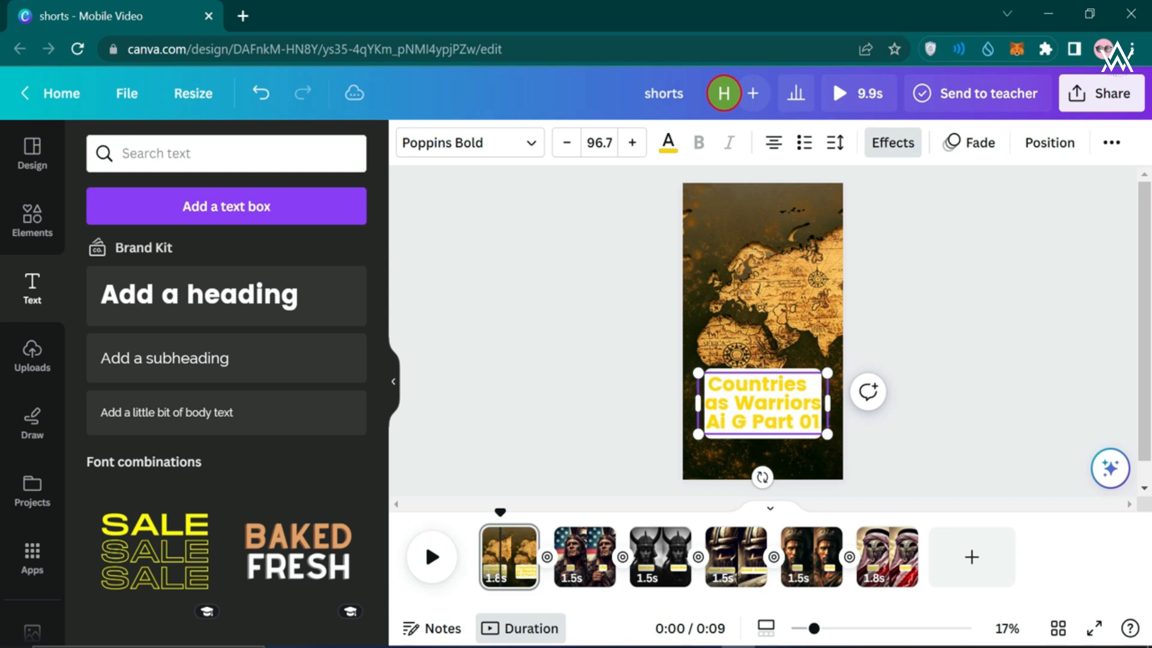
{"action": "type", "text": "ated"}
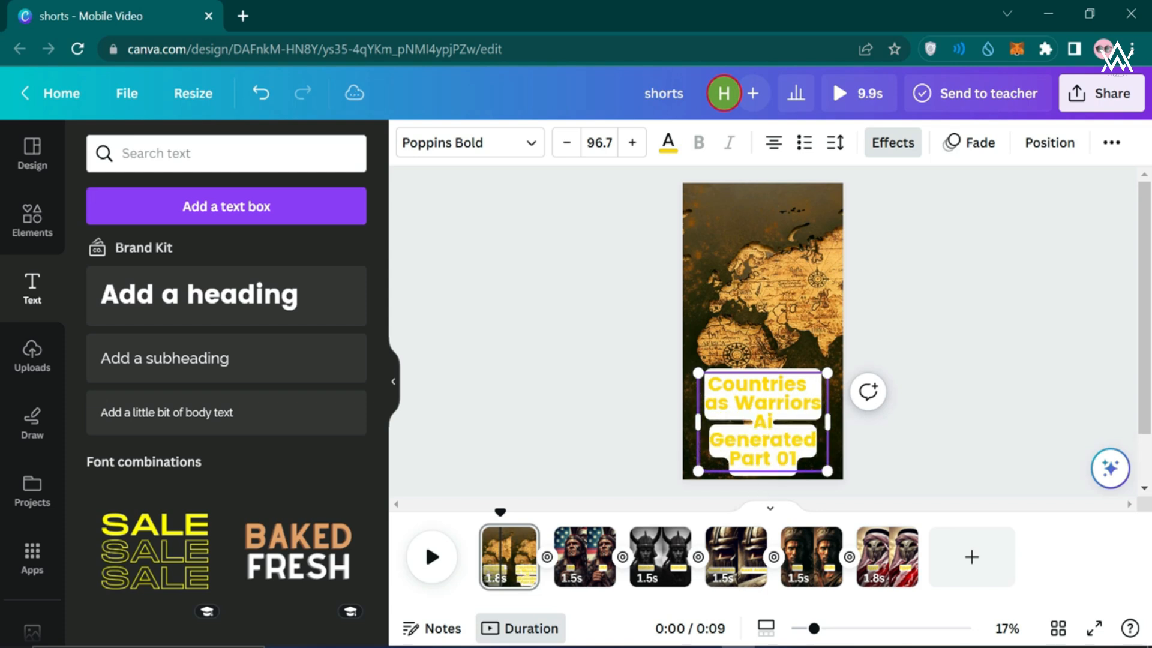
Resize the title box into three lines at about 64.8 size and move it lower
{"action": "left_click_drag", "start_coordinate": [822, 416], "coordinate": [764, 328]}
{"action": "left_click", "coordinate": [585, 387]}
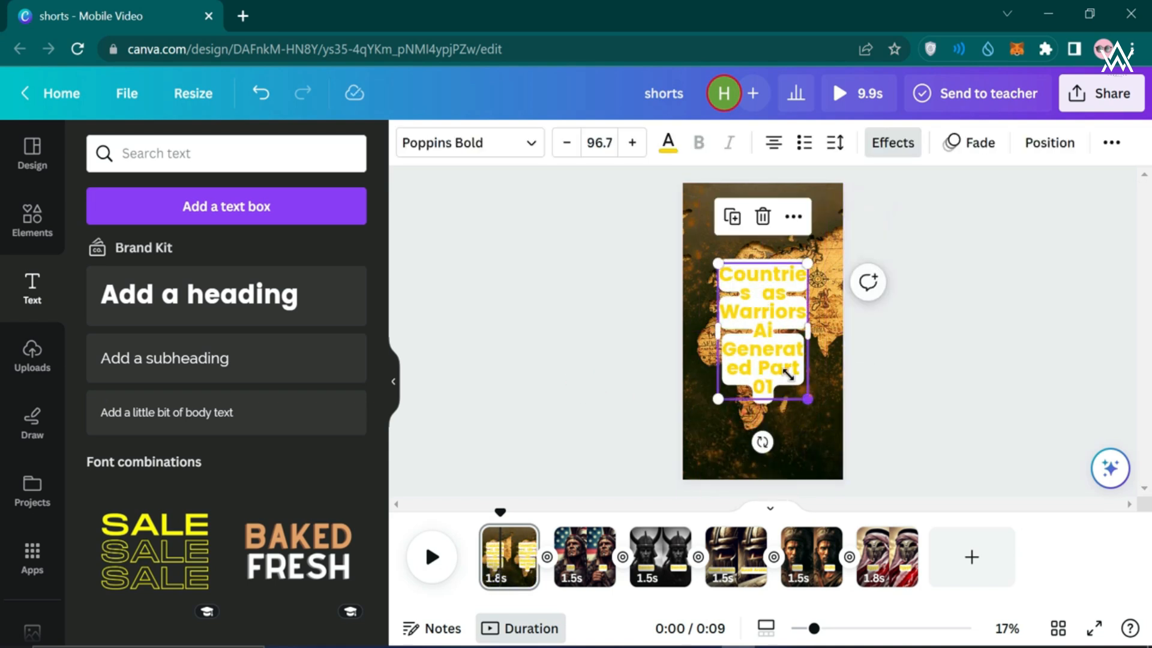
{"action": "left_click_drag", "start_coordinate": [788, 375], "coordinate": [847, 294]}
{"action": "left_click", "coordinate": [600, 396]}
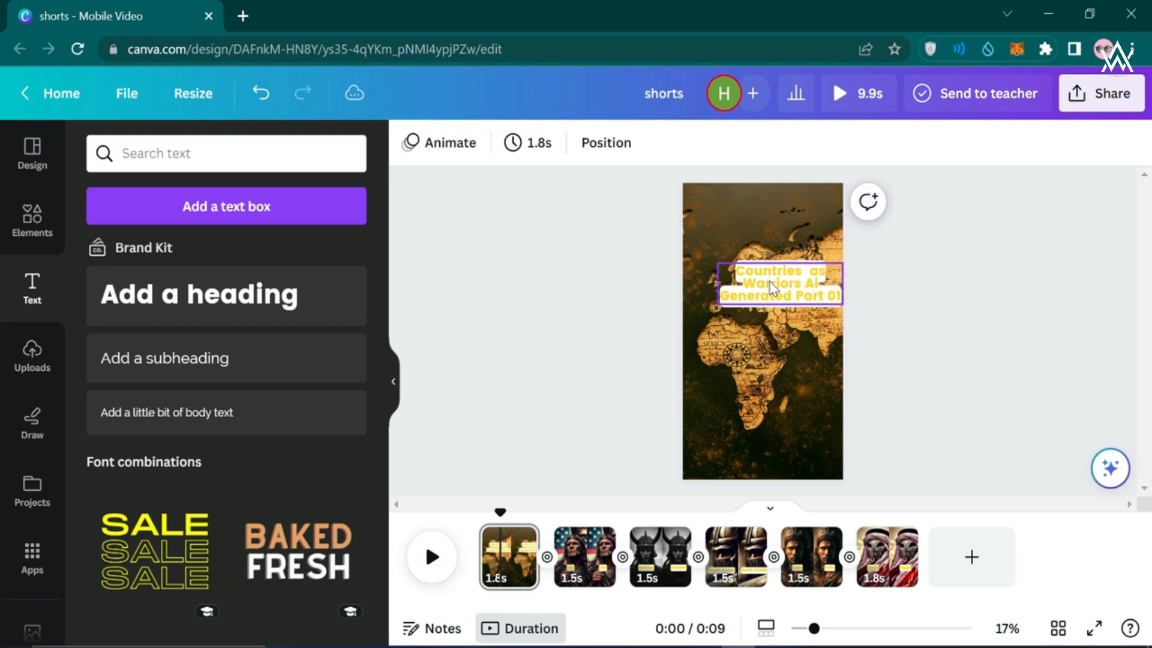
{"action": "left_click_drag", "start_coordinate": [768, 279], "coordinate": [750, 404]}
Deselect the lowered title and the Egypt warrior photo
{"action": "left_click", "coordinate": [638, 394]}
{"action": "scroll", "coordinate": [637, 390], "scroll_direction": "down", "scroll_amount": 5}
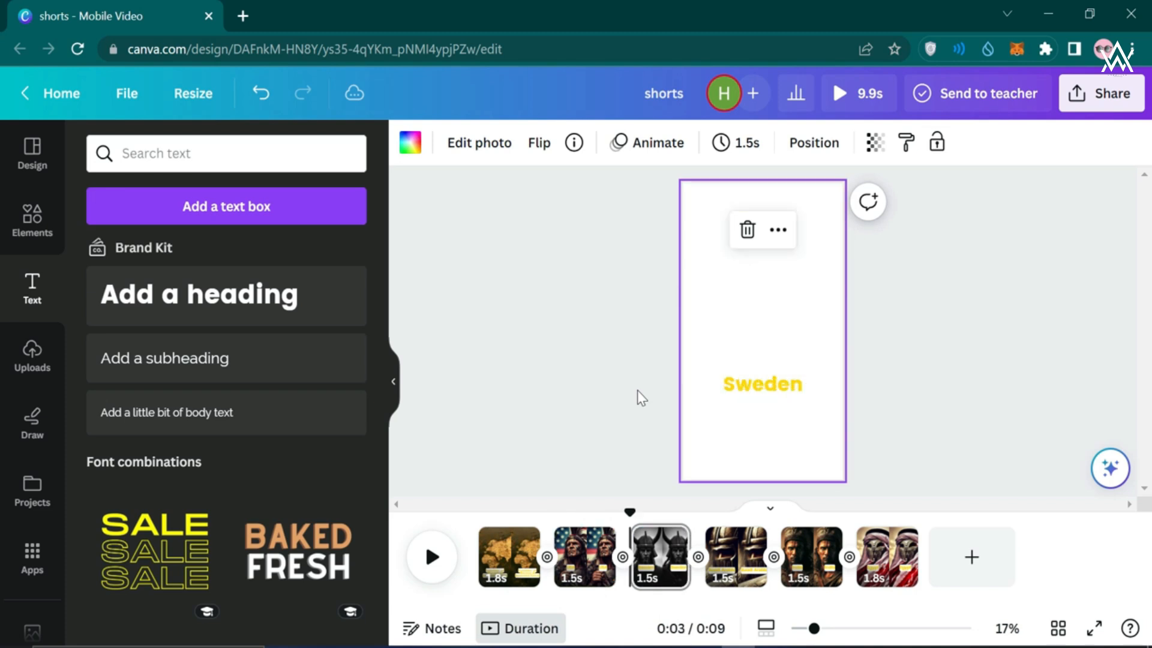
{"action": "scroll", "coordinate": [638, 390], "scroll_direction": "down", "scroll_amount": 4}
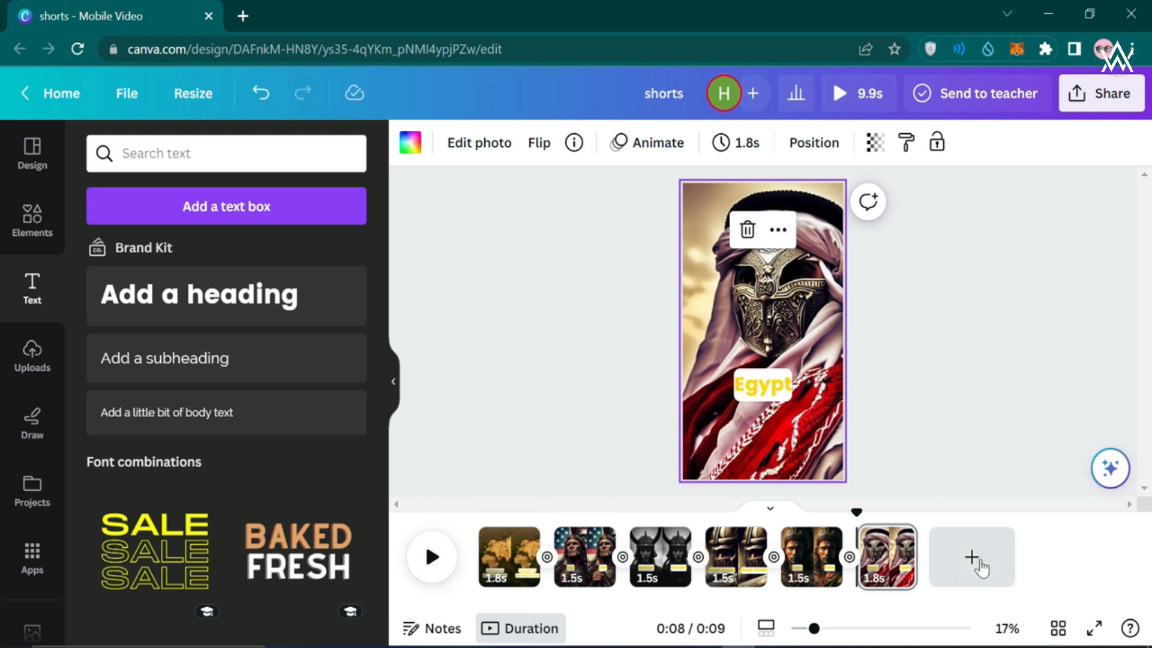
{"action": "left_click", "coordinate": [860, 285]}
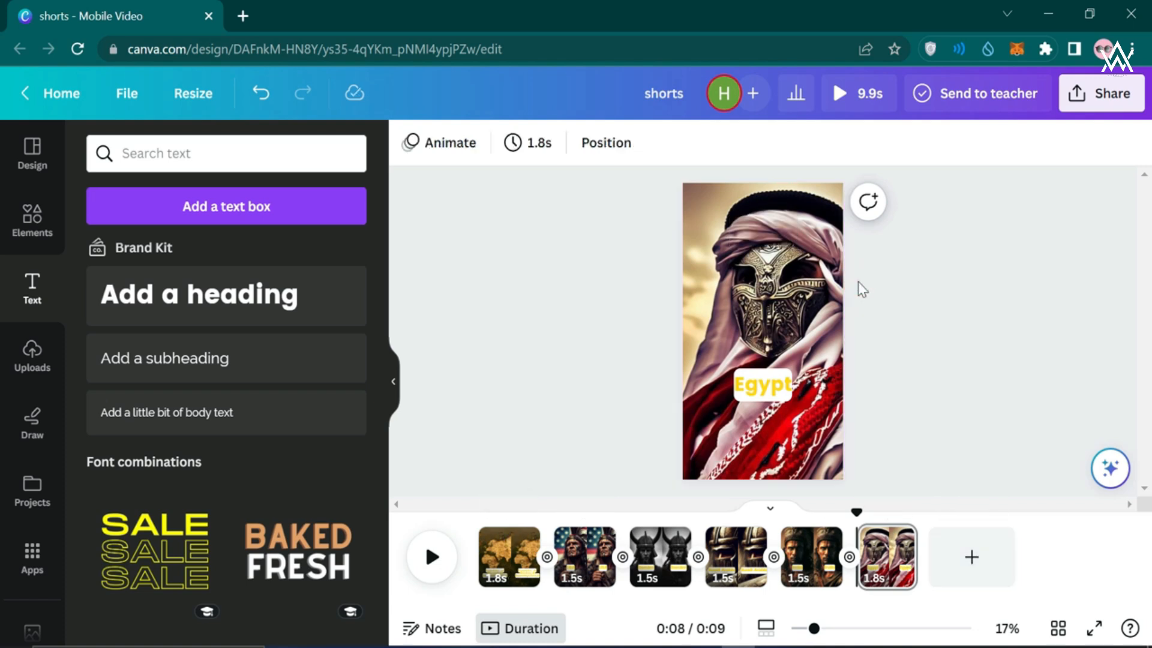
Check page 2's duration, then preview the video from the world-map title page
{"action": "left_click", "coordinate": [570, 579]}
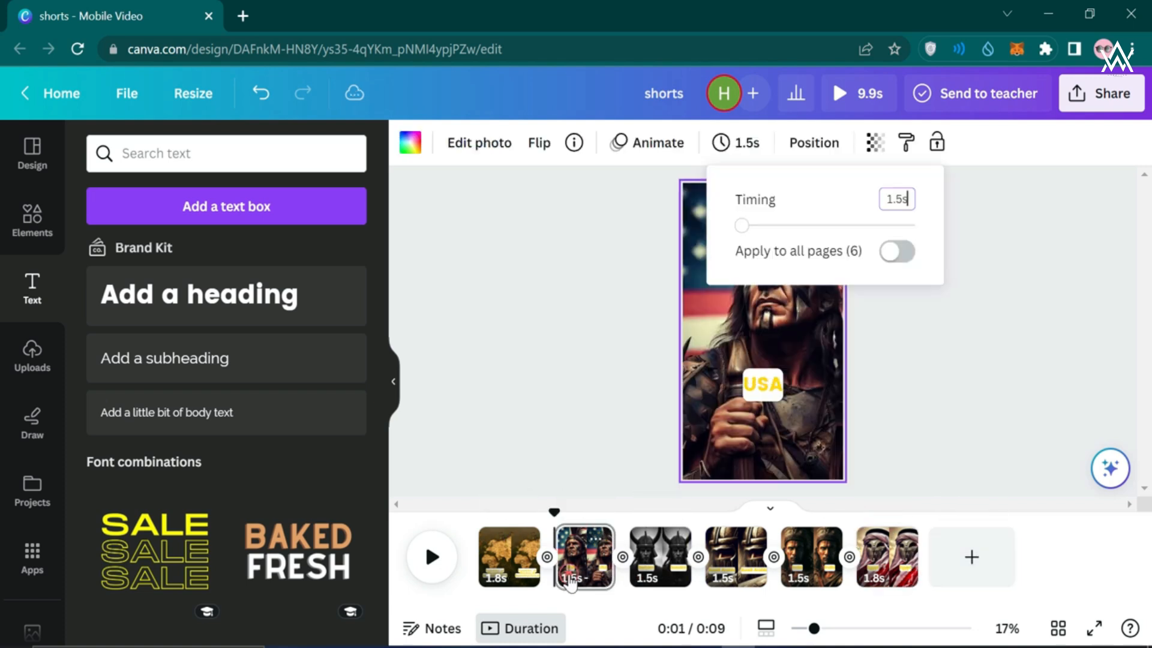
{"action": "left_click", "coordinate": [519, 561]}
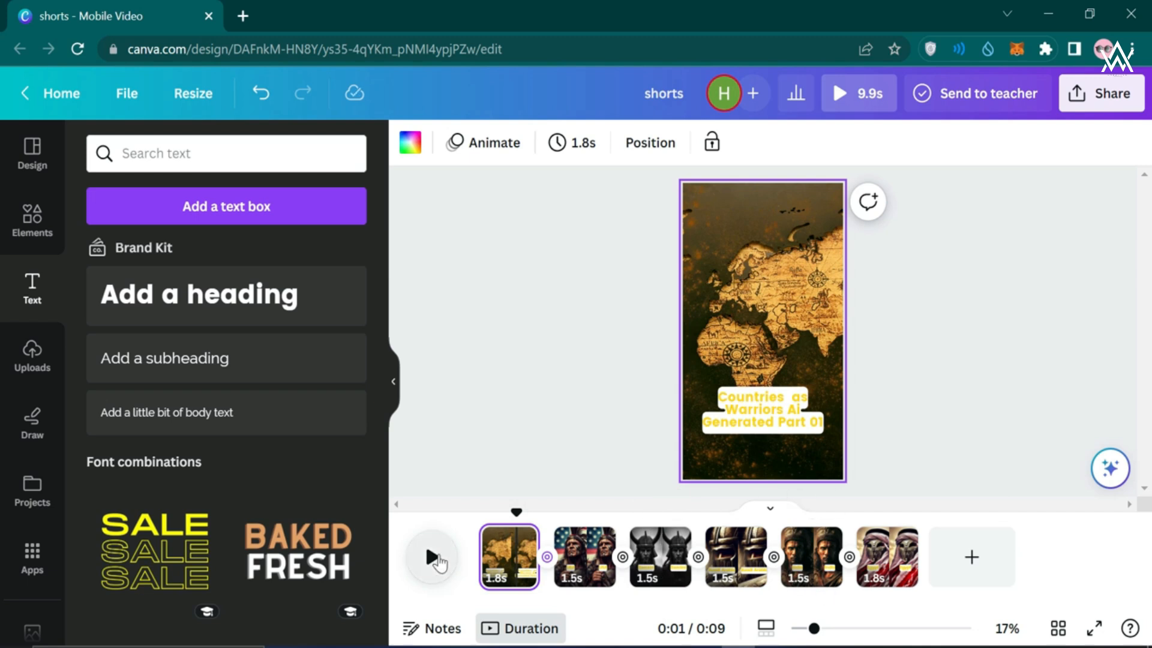
{"action": "left_click", "coordinate": [434, 559]}
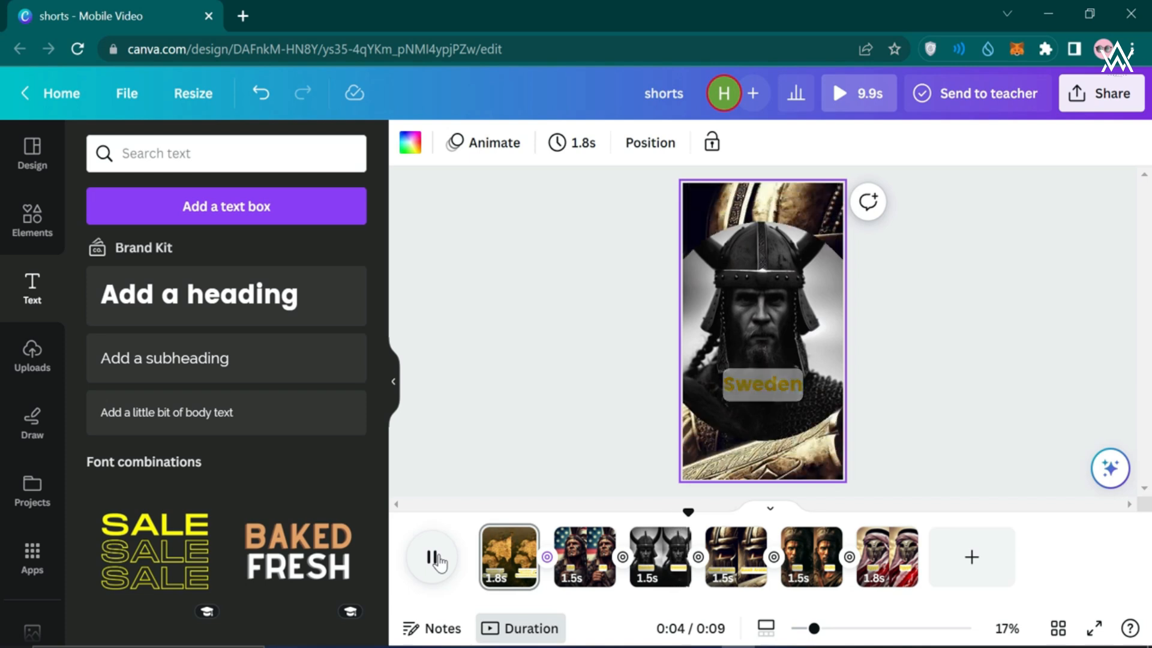
{"action": "left_click", "coordinate": [470, 390]}
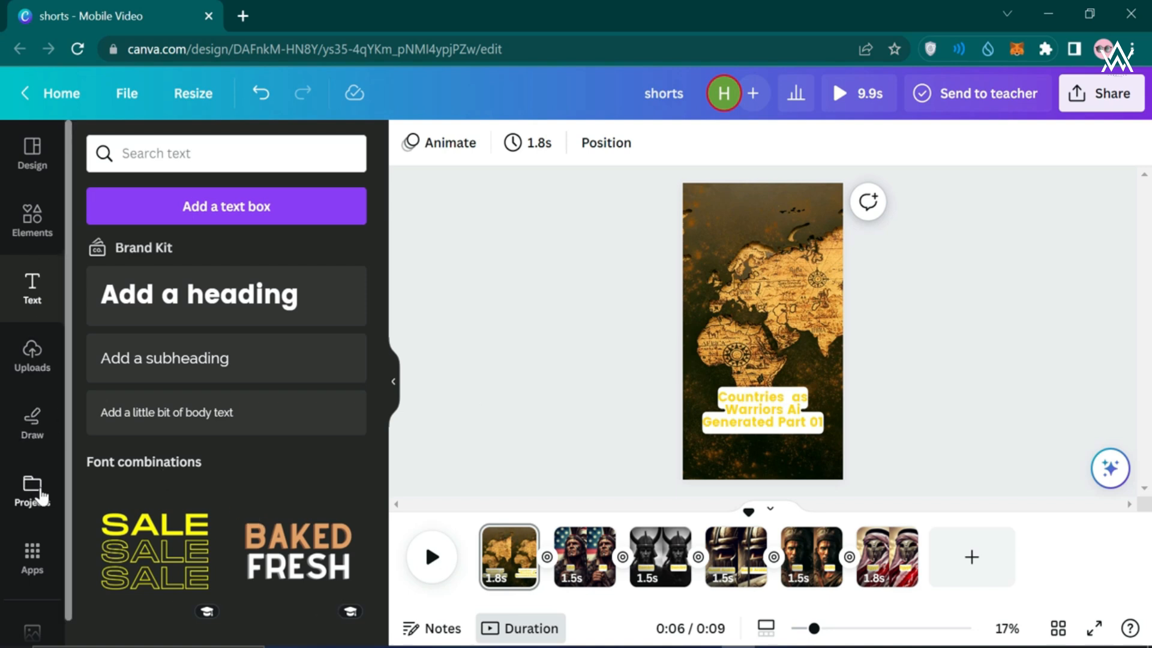
Search Elements for 'map' audio tracks and preview Mount Olympus
{"action": "scroll", "coordinate": [36, 492], "scroll_direction": "down", "scroll_amount": 1}
{"action": "scroll", "coordinate": [36, 489], "scroll_direction": "up", "scroll_amount": 1}
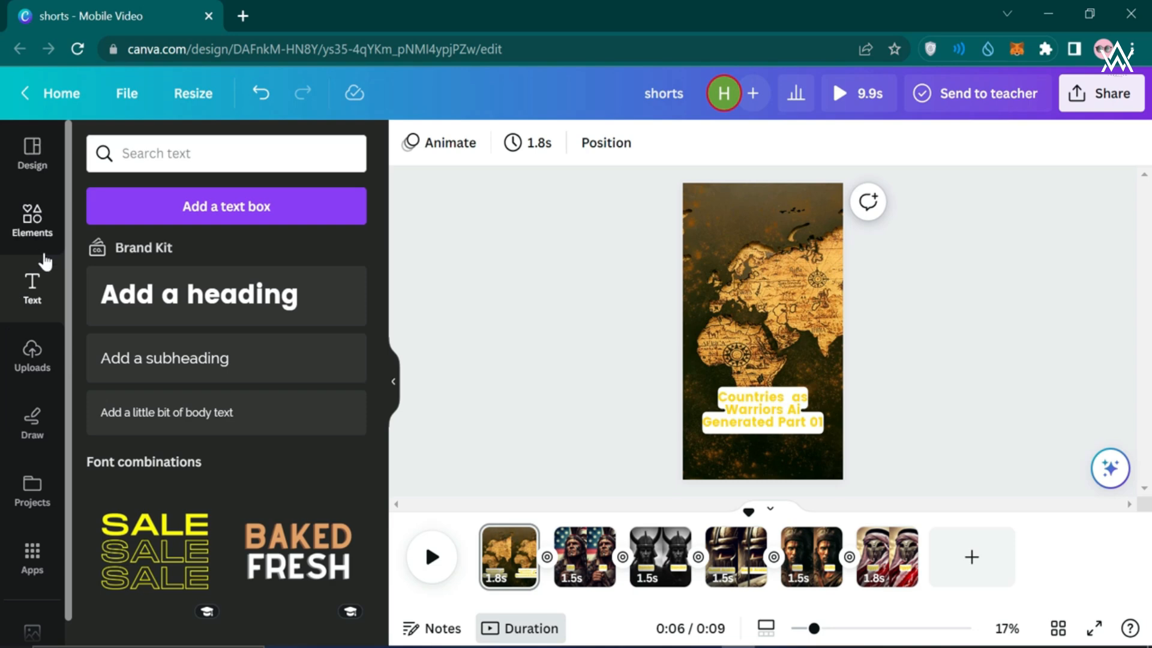
{"action": "left_click", "coordinate": [34, 216]}
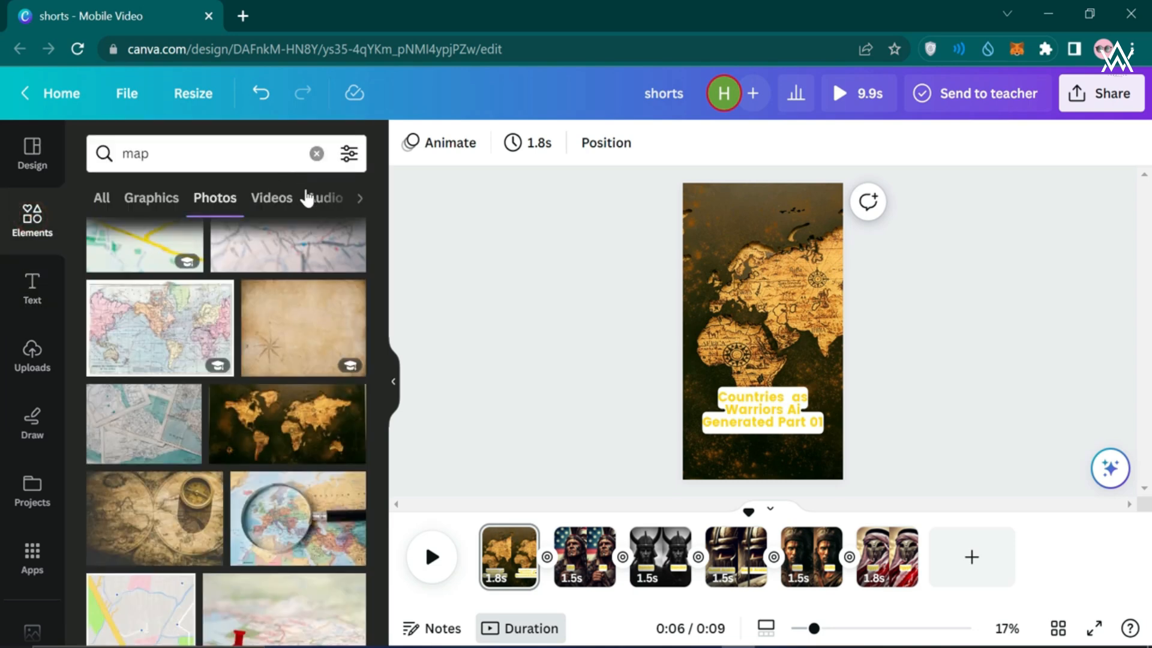
{"action": "left_click", "coordinate": [321, 205]}
{"action": "left_click_drag", "start_coordinate": [191, 156], "coordinate": [119, 155]}
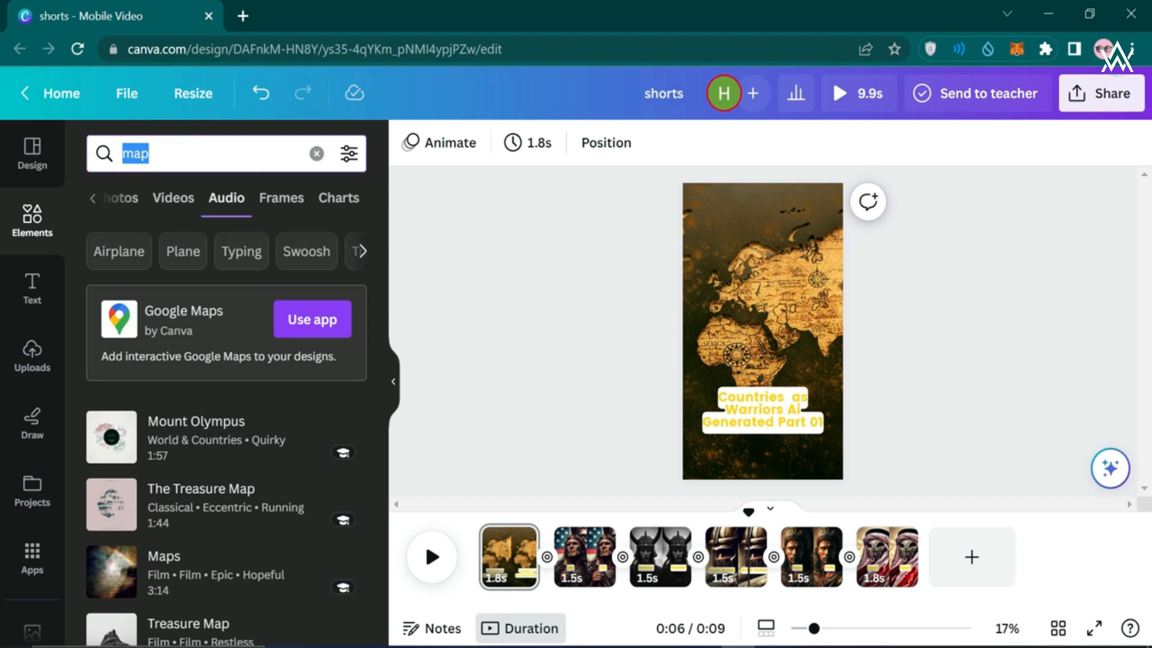
{"action": "left_click", "coordinate": [111, 447]}
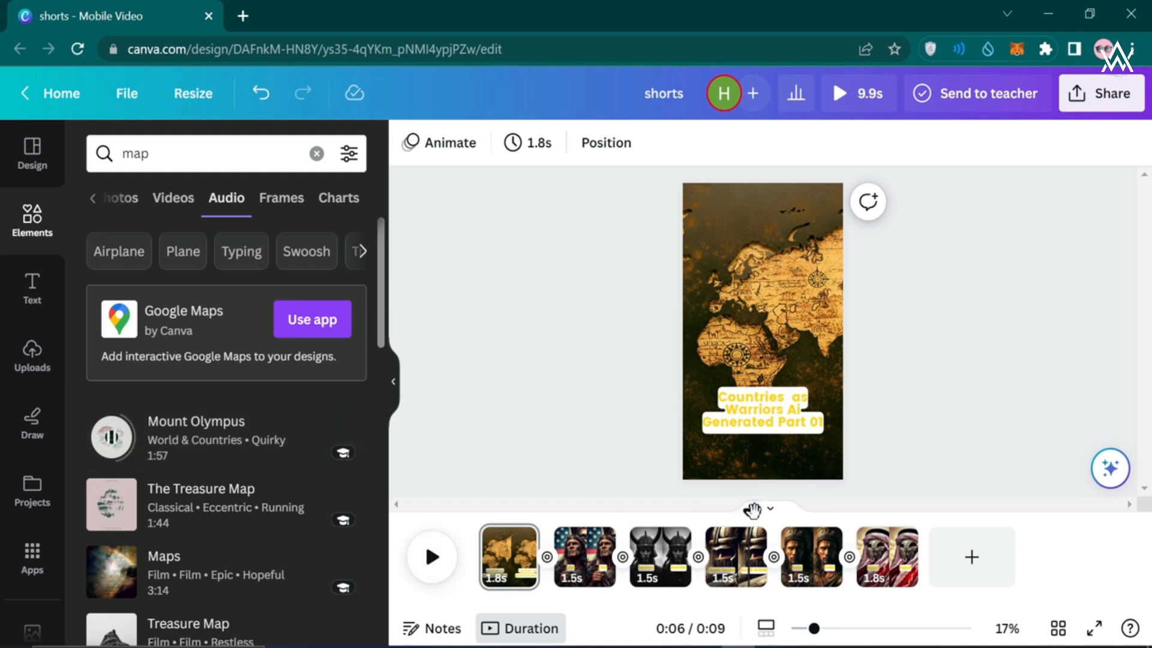
Compare Mount Olympus with Treasure Map from the video start, then add Treasure Map
{"action": "left_click_drag", "start_coordinate": [749, 511], "coordinate": [472, 512]}
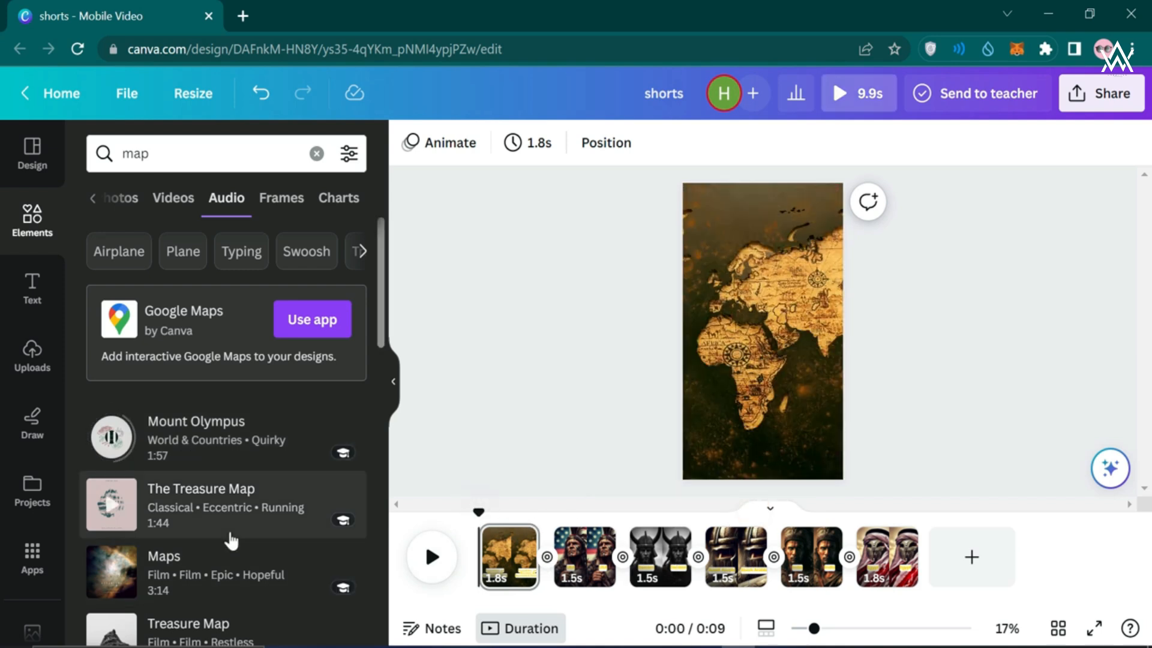
{"action": "scroll", "coordinate": [133, 456], "scroll_direction": "down", "scroll_amount": 1}
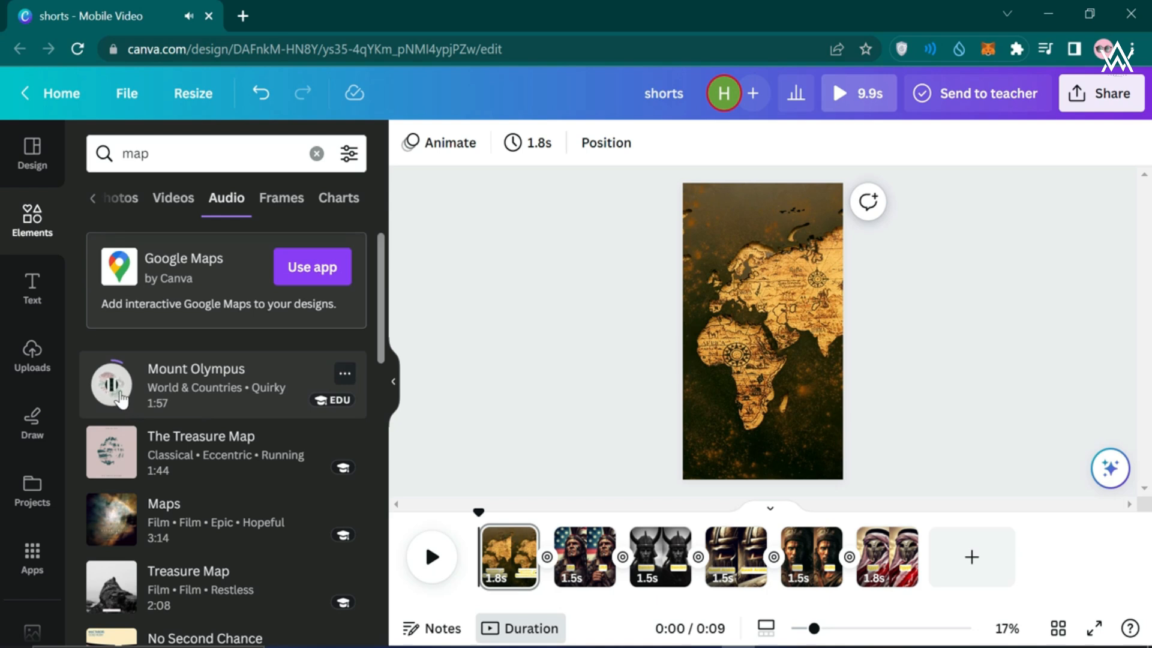
{"action": "left_click", "coordinate": [99, 388]}
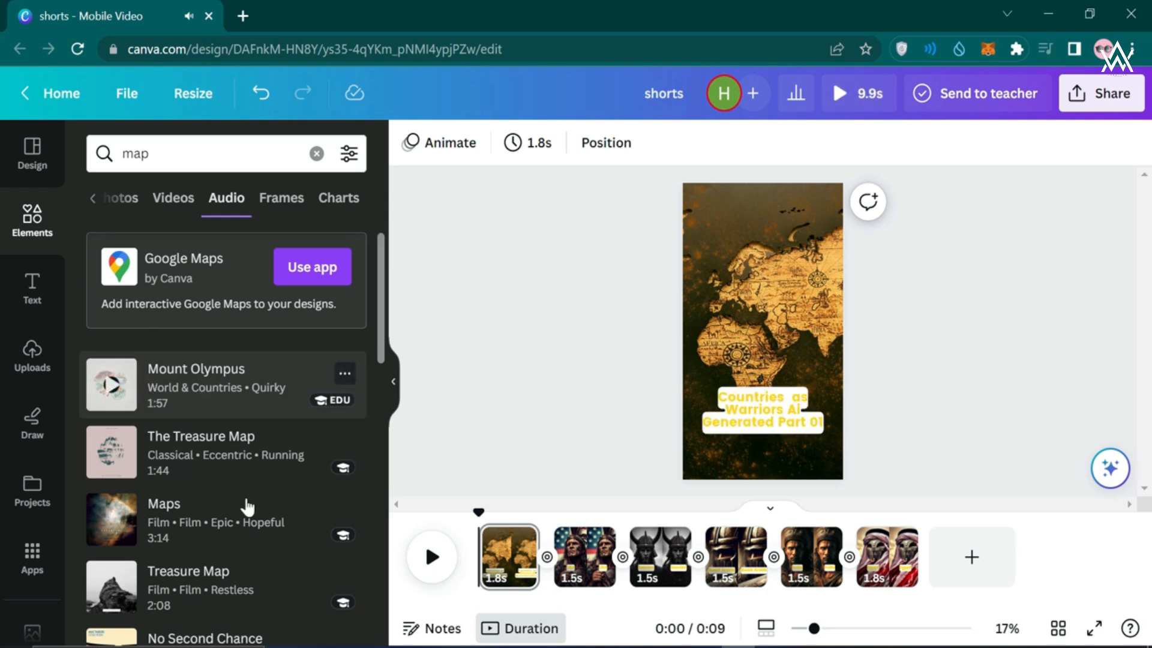
{"action": "scroll", "coordinate": [248, 528], "scroll_direction": "down", "scroll_amount": 1}
{"action": "left_click", "coordinate": [109, 536]}
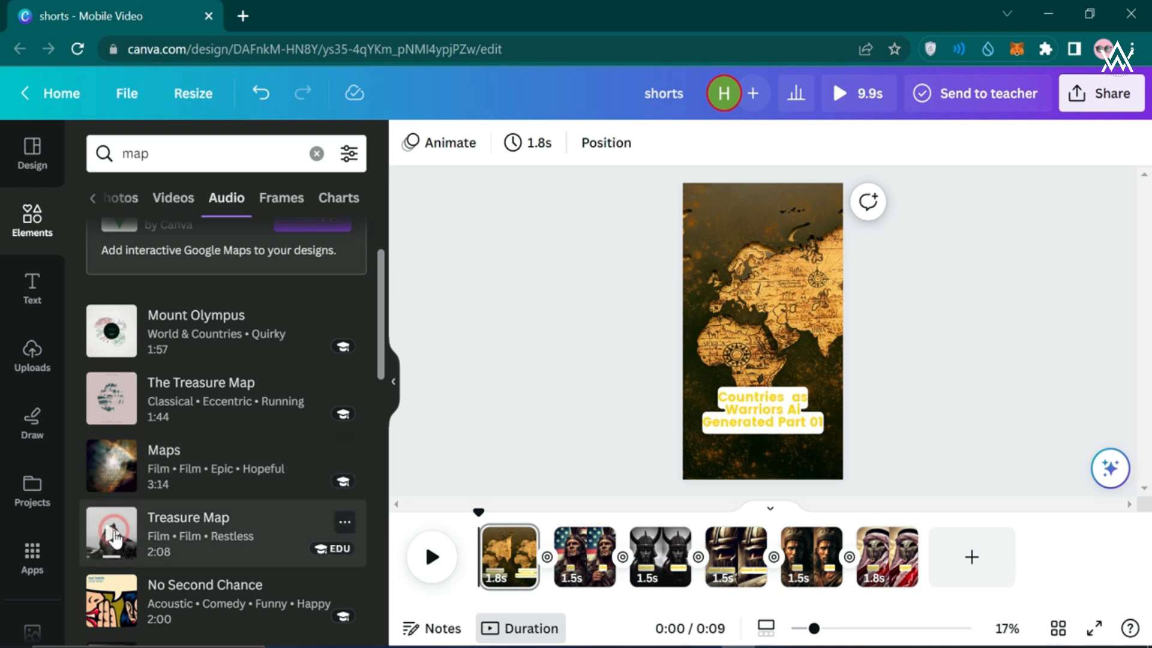
{"action": "left_click", "coordinate": [180, 543]}
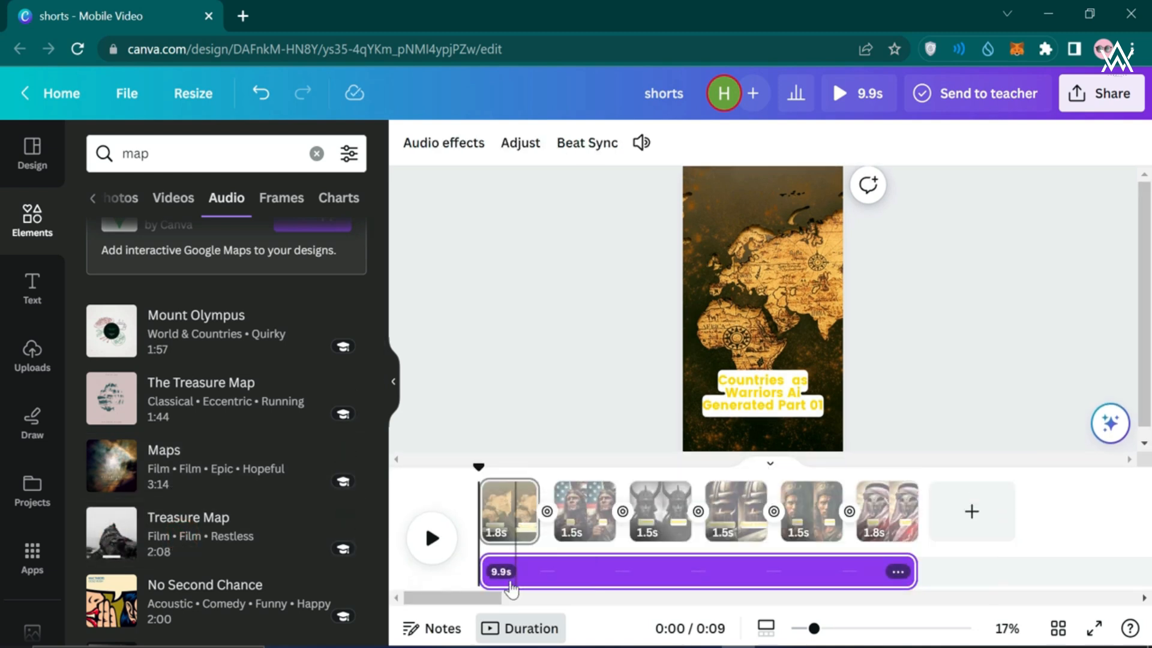
Preview the full 9.9-second video with its Treasure Map soundtrack, from map page to Egypt
{"action": "left_click", "coordinate": [958, 338]}
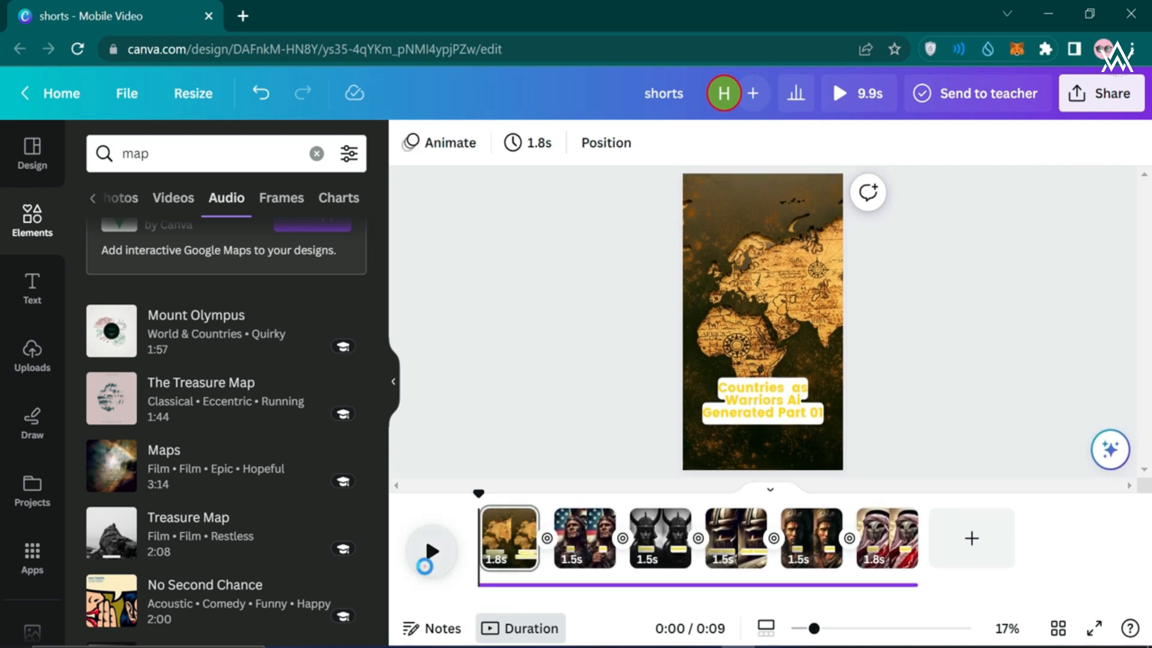
{"action": "left_click", "coordinate": [425, 564]}
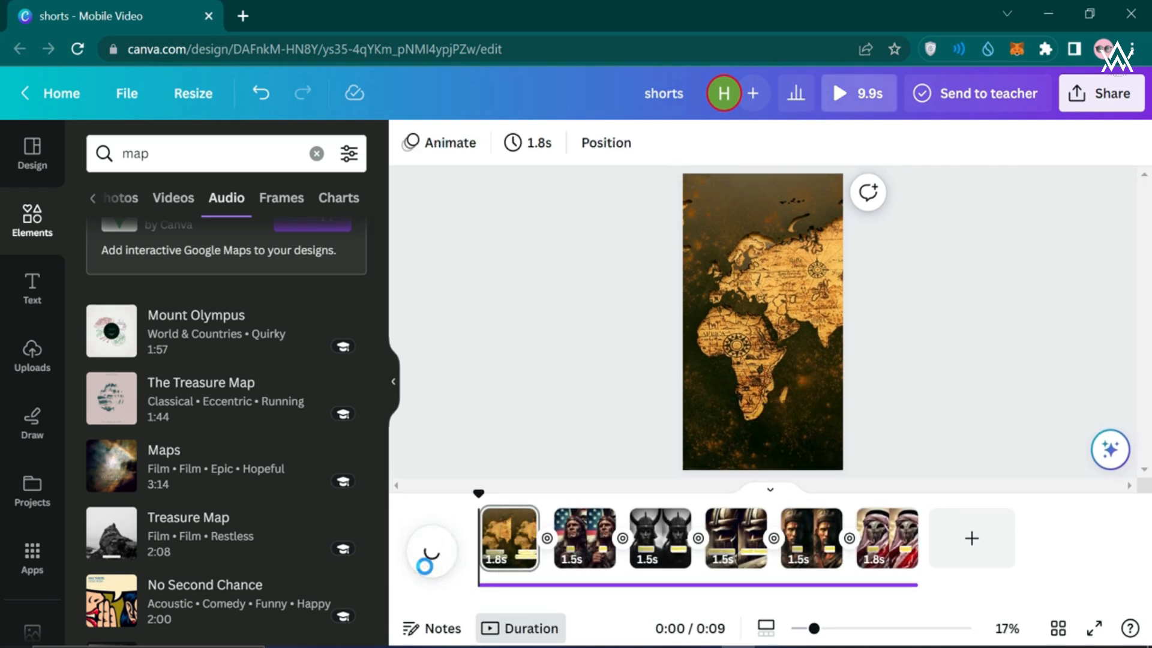
{"action": "left_click", "coordinate": [495, 451]}
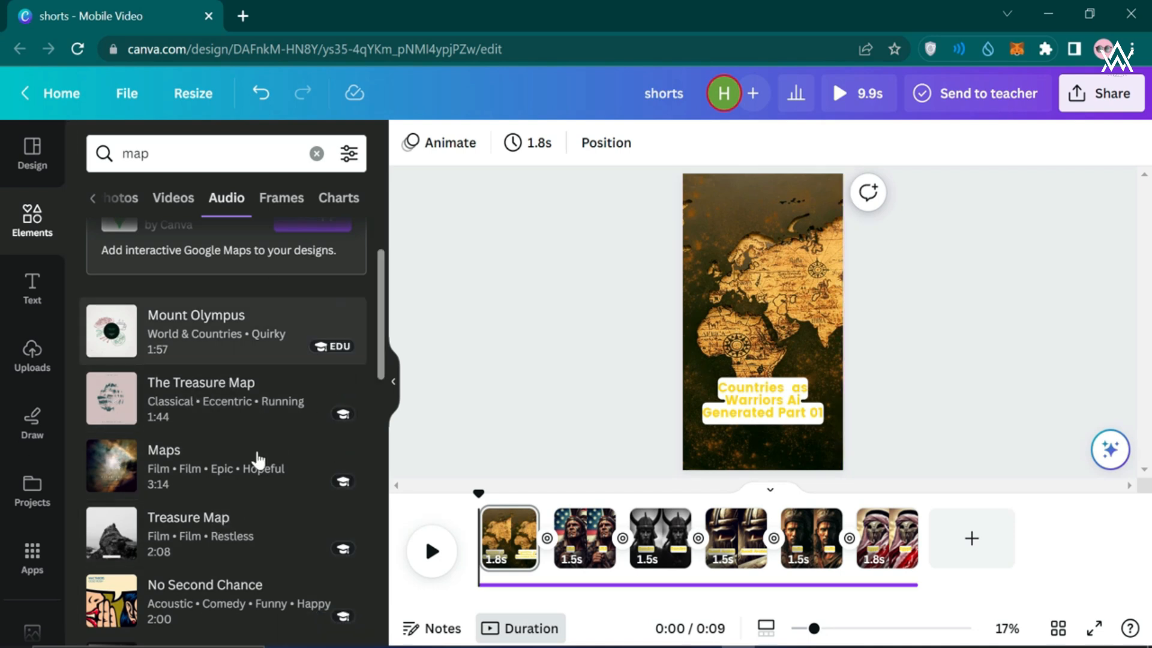
{"action": "left_click", "coordinate": [432, 551]}
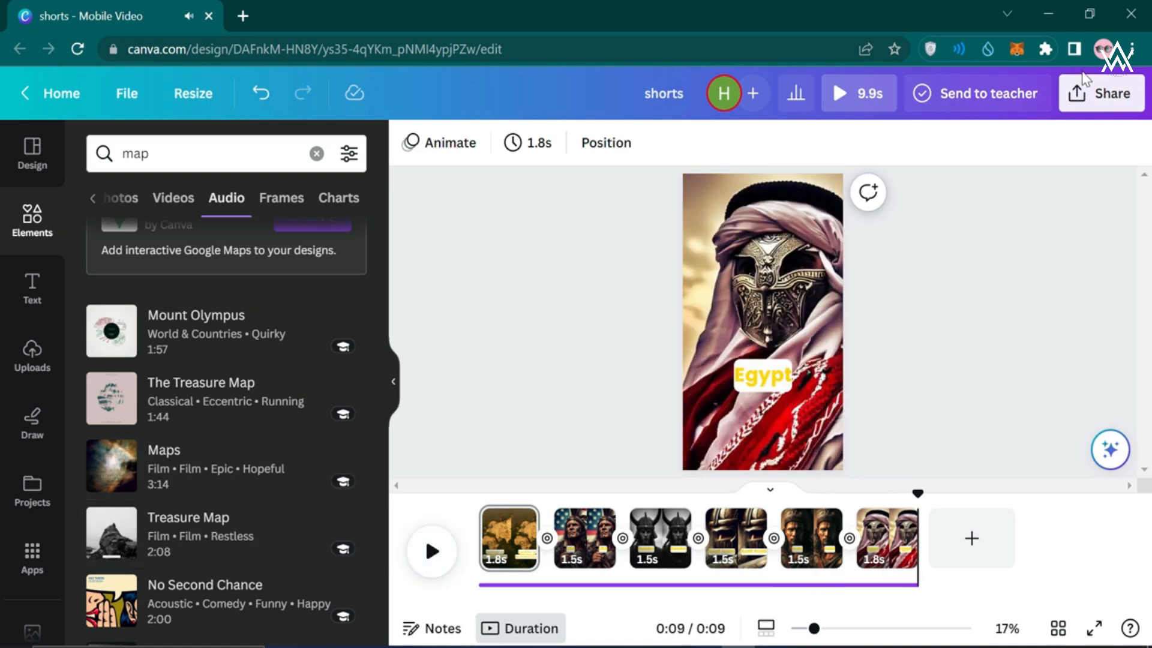
Download all six pages as a 1080p MP4 video
{"action": "left_click", "coordinate": [1088, 91]}
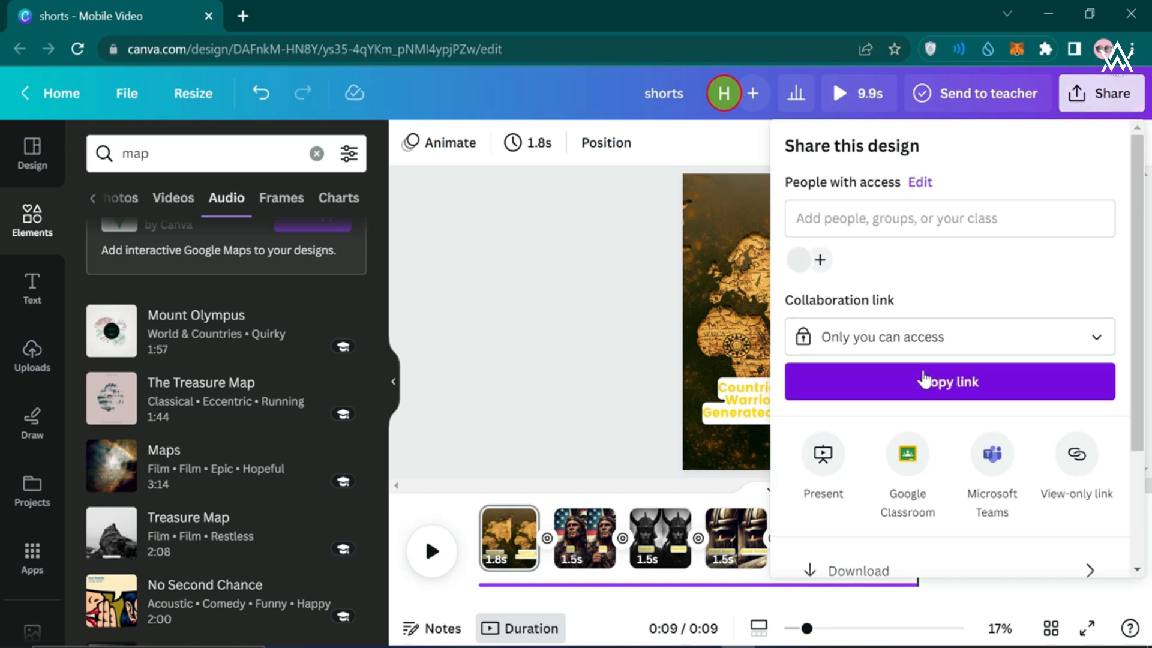
{"action": "scroll", "coordinate": [900, 379], "scroll_direction": "down", "scroll_amount": 3}
{"action": "left_click", "coordinate": [894, 444]}
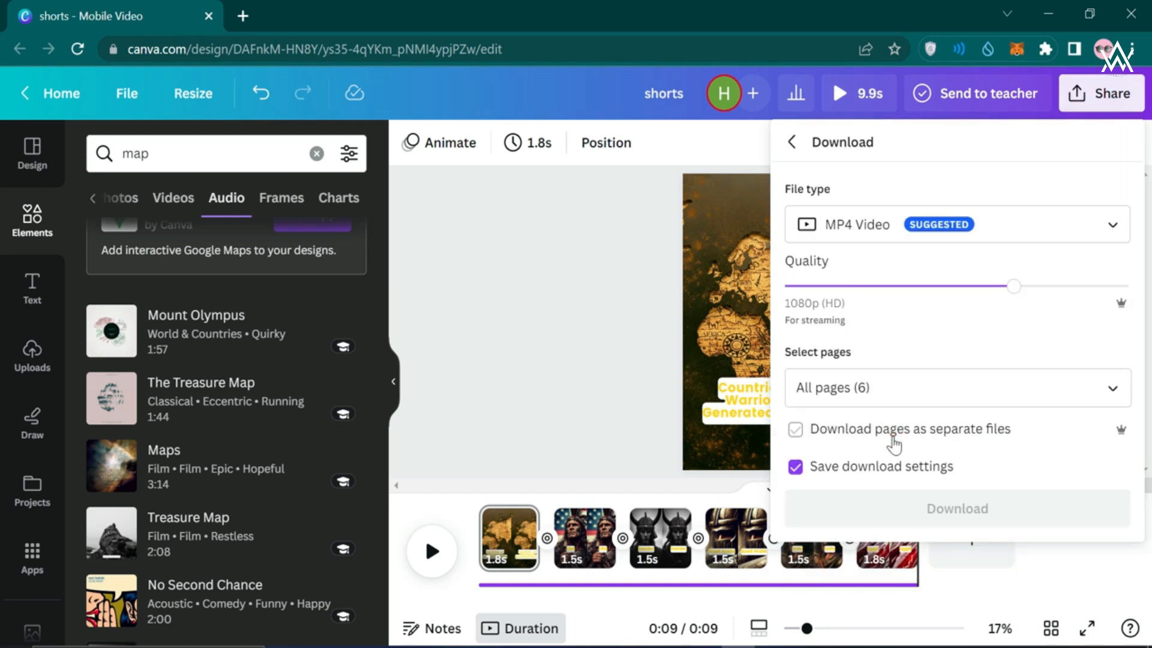
{"action": "left_click", "coordinate": [942, 505]}
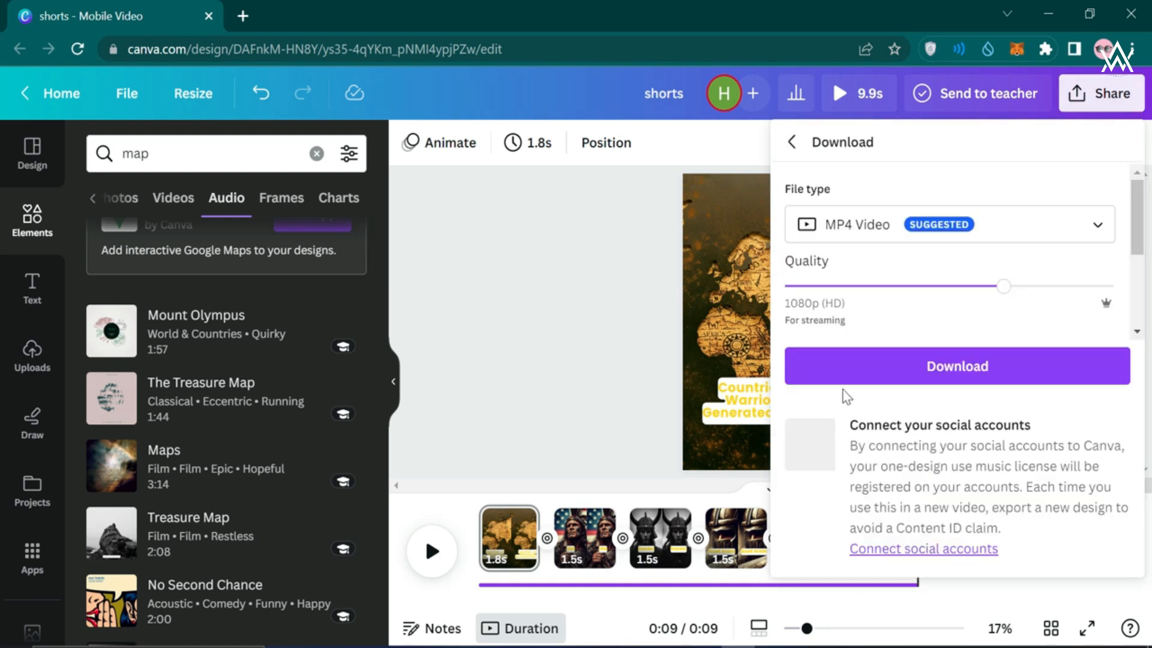
{"action": "left_click", "coordinate": [912, 378]}
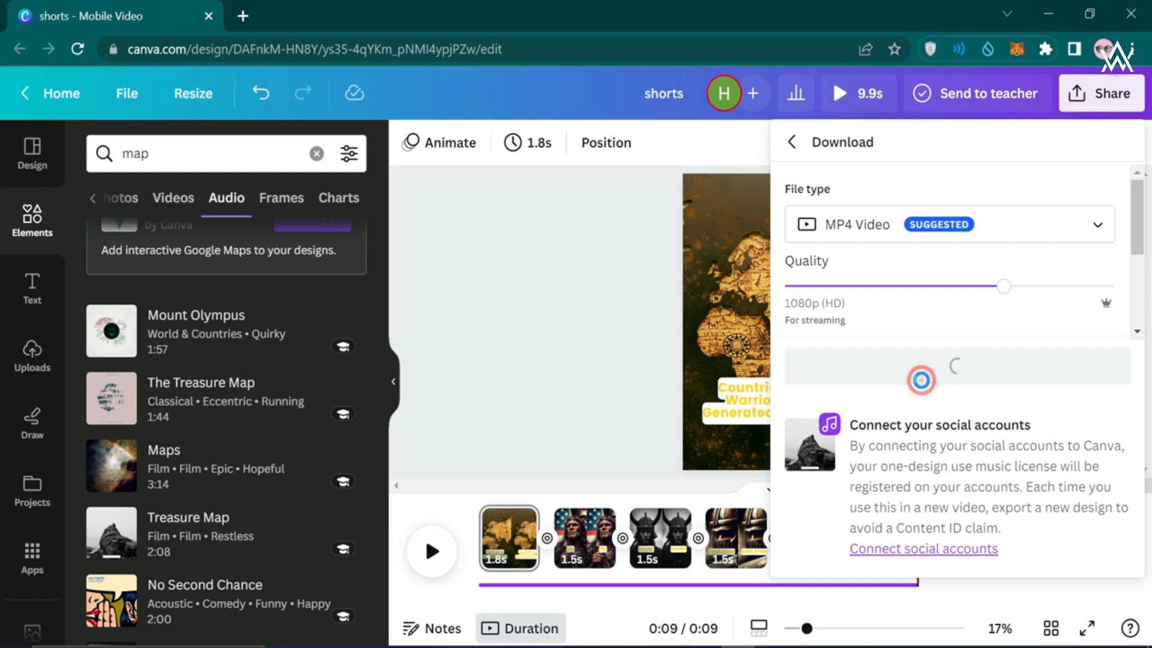